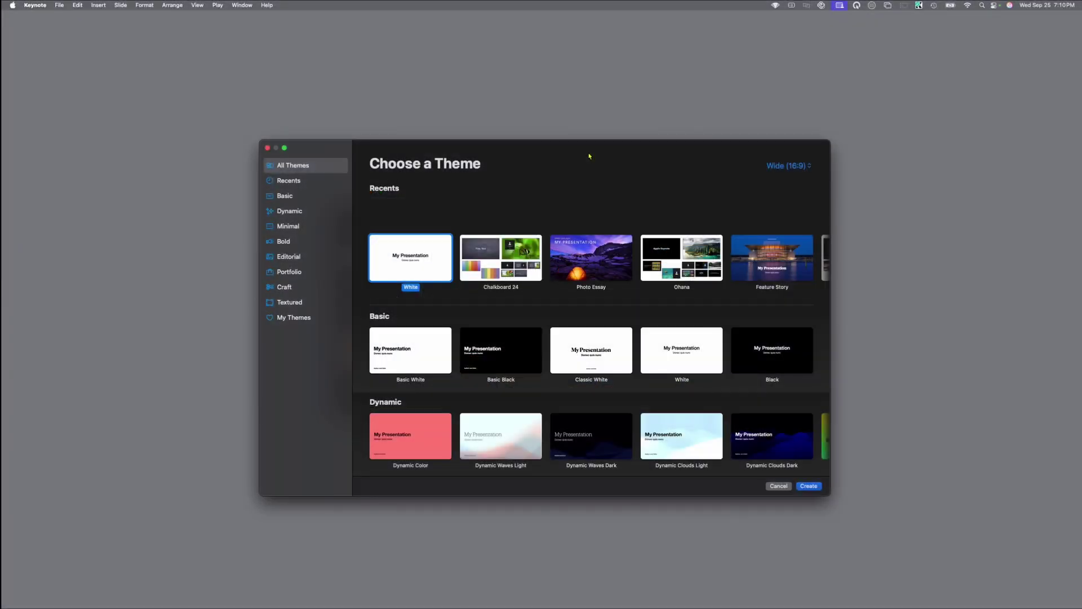
# Create a presentation from the basic White theme with the centred title and switch its first slide to the Blank layout
pyautogui.click(295, 196)
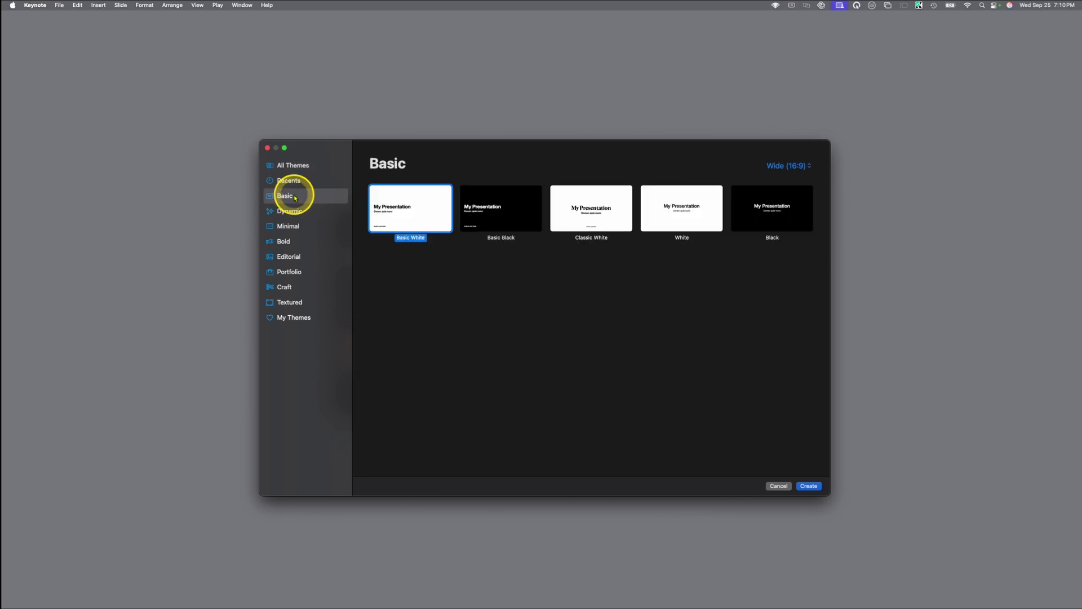
pyautogui.doubleClick(678, 207)
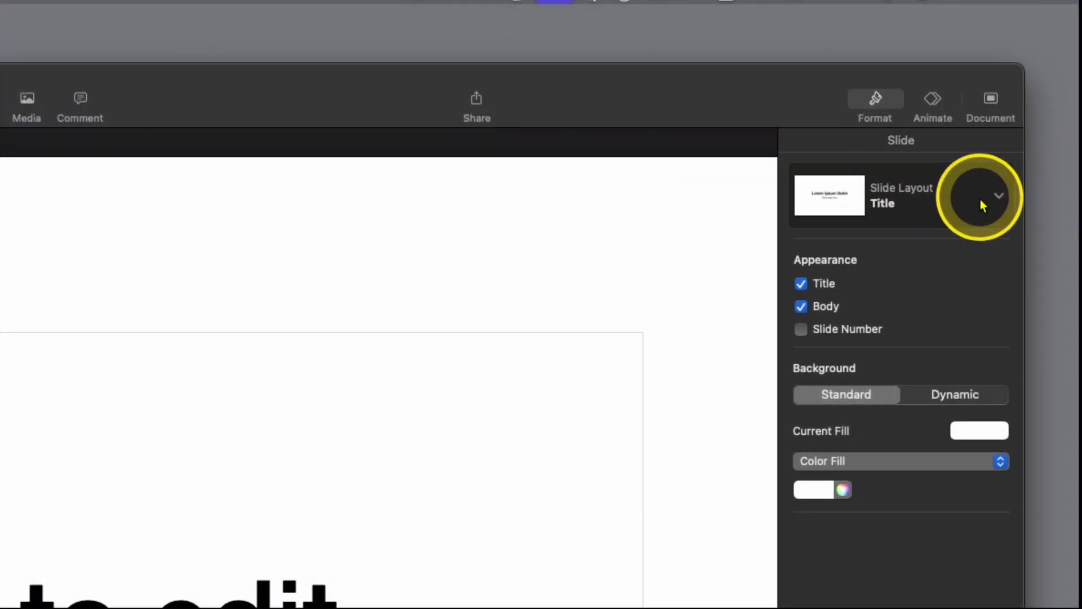
pyautogui.click(999, 197)
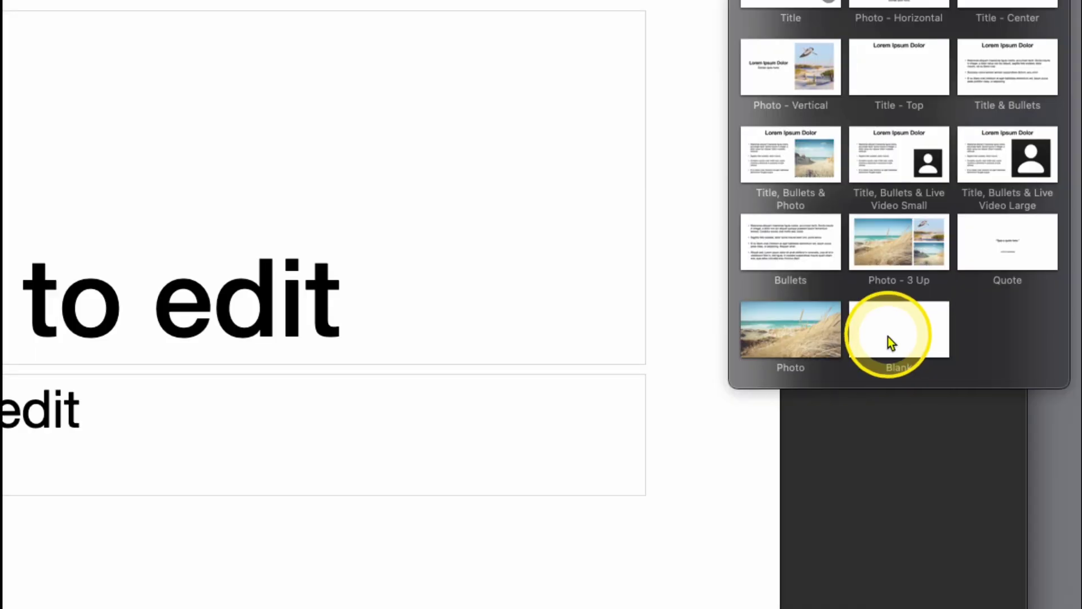
pyautogui.click(890, 341)
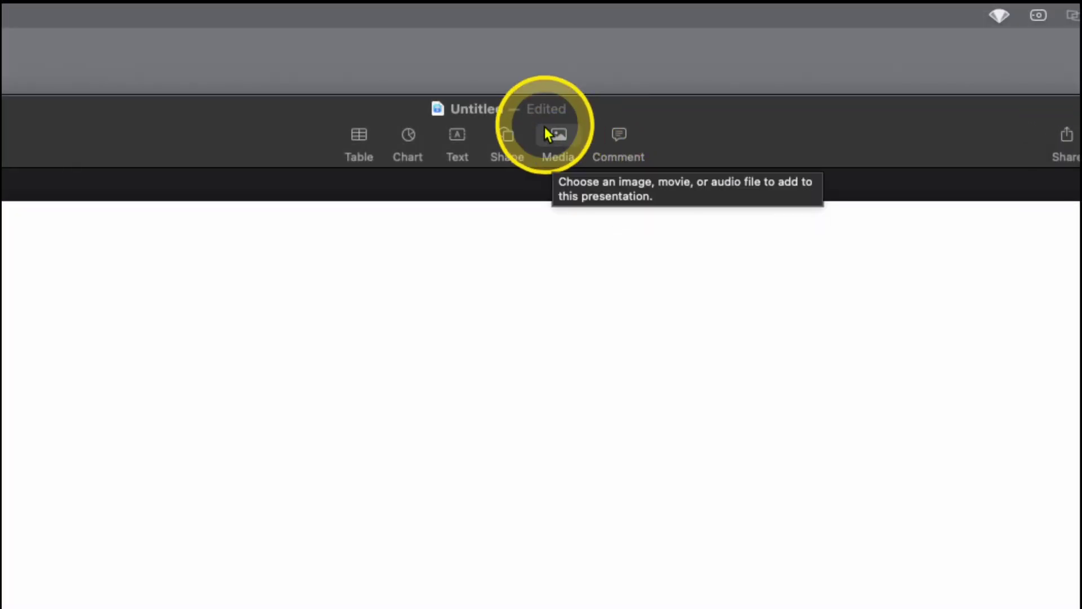
# Insert the photo of the green big-eared figure from the Shape Masks album onto the blank slide
pyautogui.click(592, 54)
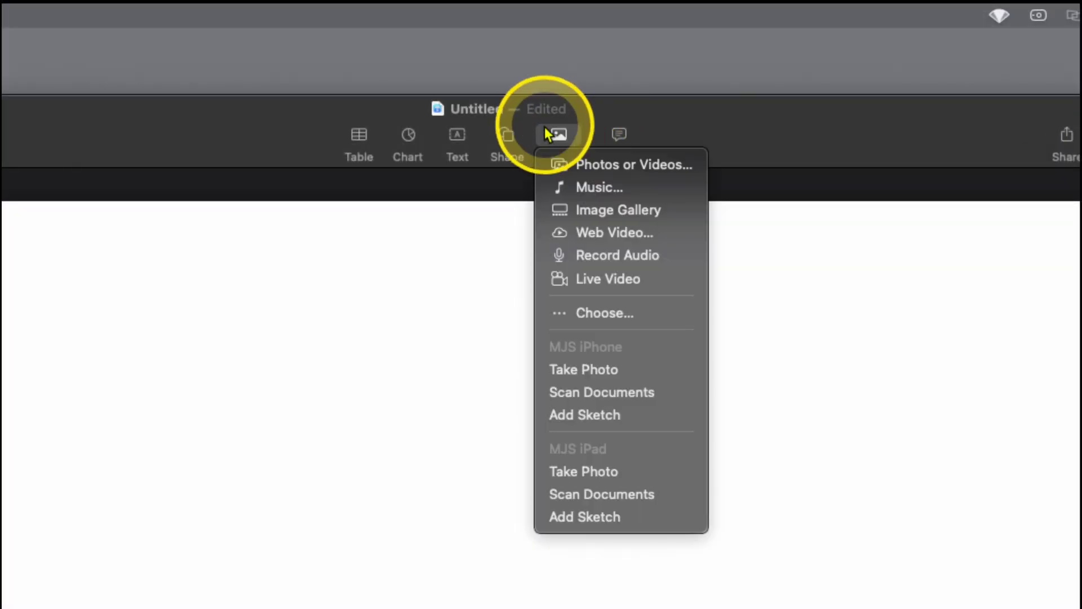
pyautogui.click(587, 166)
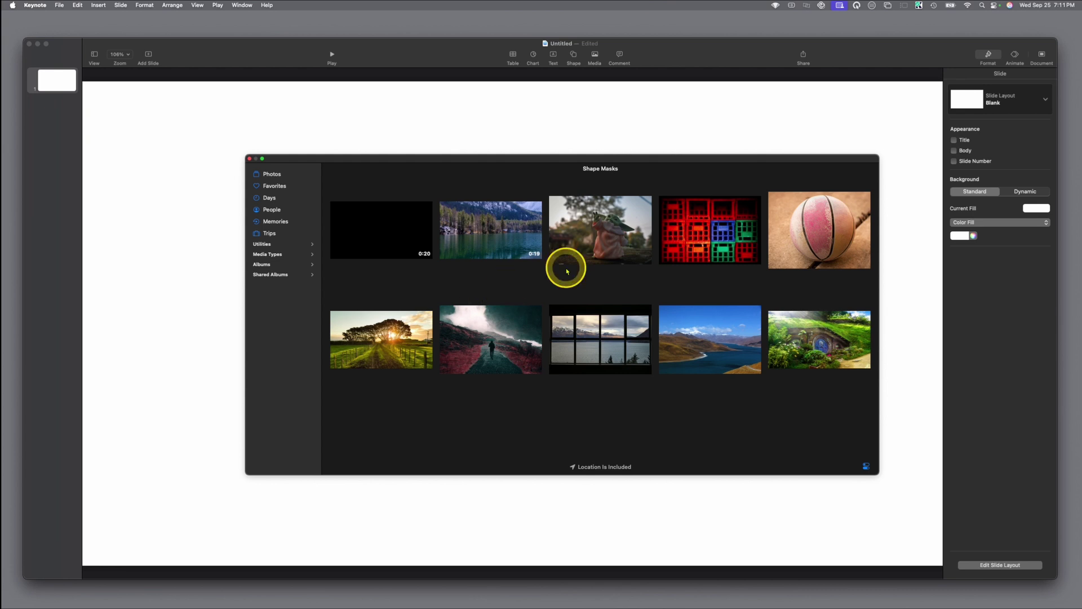
pyautogui.click(598, 232)
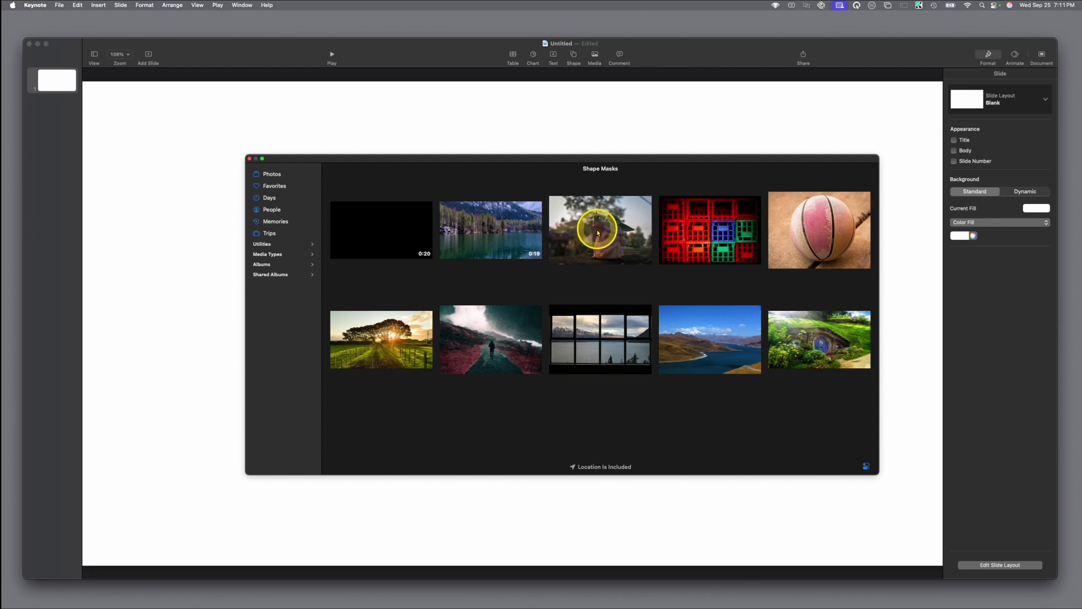
pyautogui.click(249, 158)
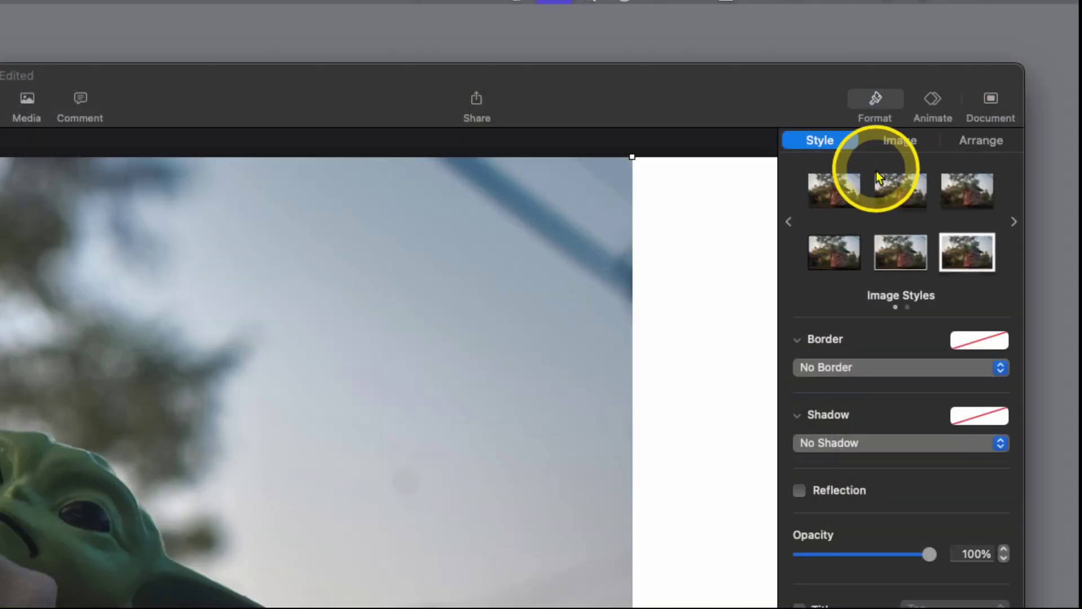
# Remove the background from the figure photo so only the figure remains, and accept the result
pyautogui.click(897, 140)
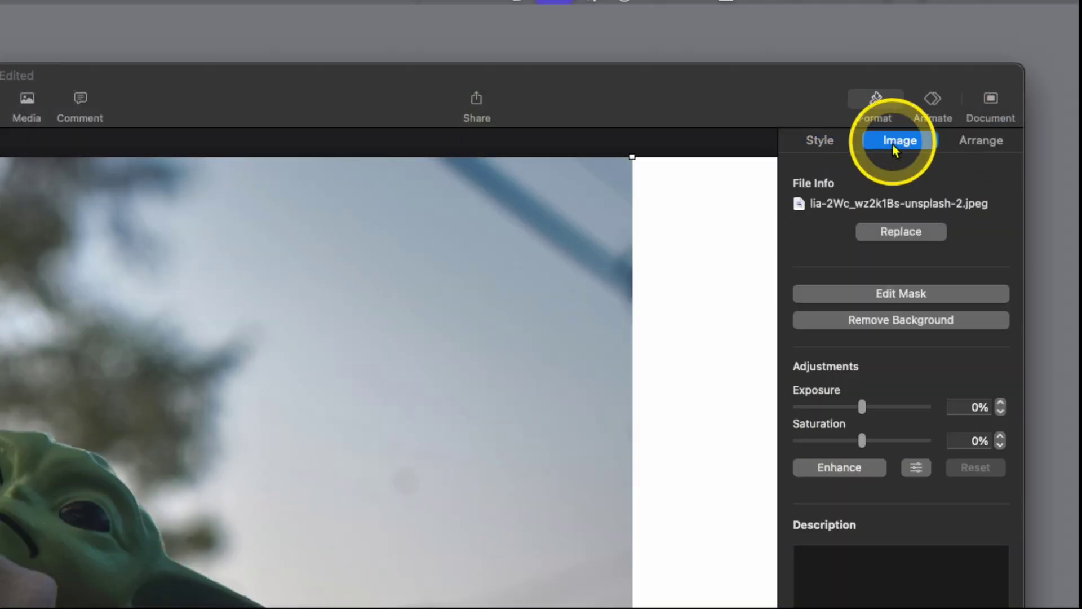
pyautogui.click(894, 321)
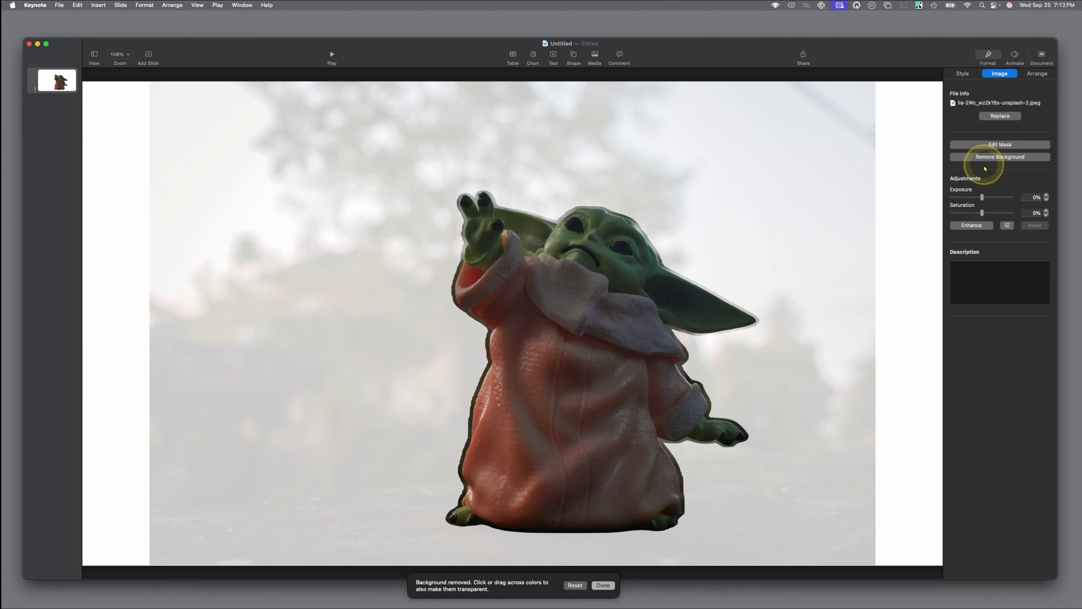
pyautogui.moveTo(618, 532); pyautogui.dragTo(620, 535)
pyautogui.click(603, 586)
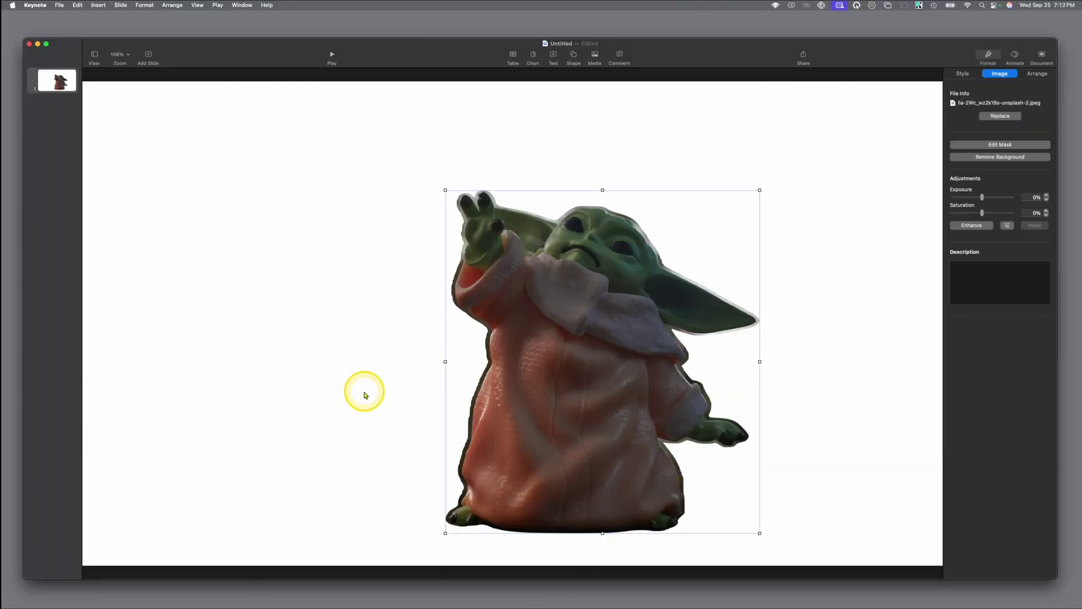
pyautogui.moveTo(559, 364); pyautogui.dragTo(559, 365)
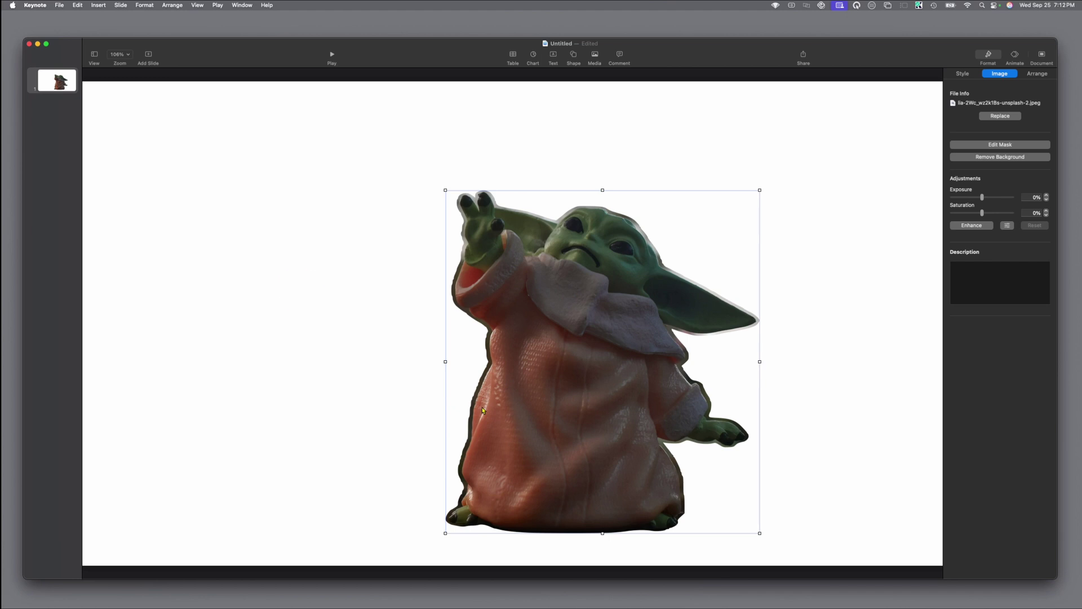
# Add a second slide with the Blank layout and insert the photo of the stacked coloured crates
pyautogui.click(150, 55)
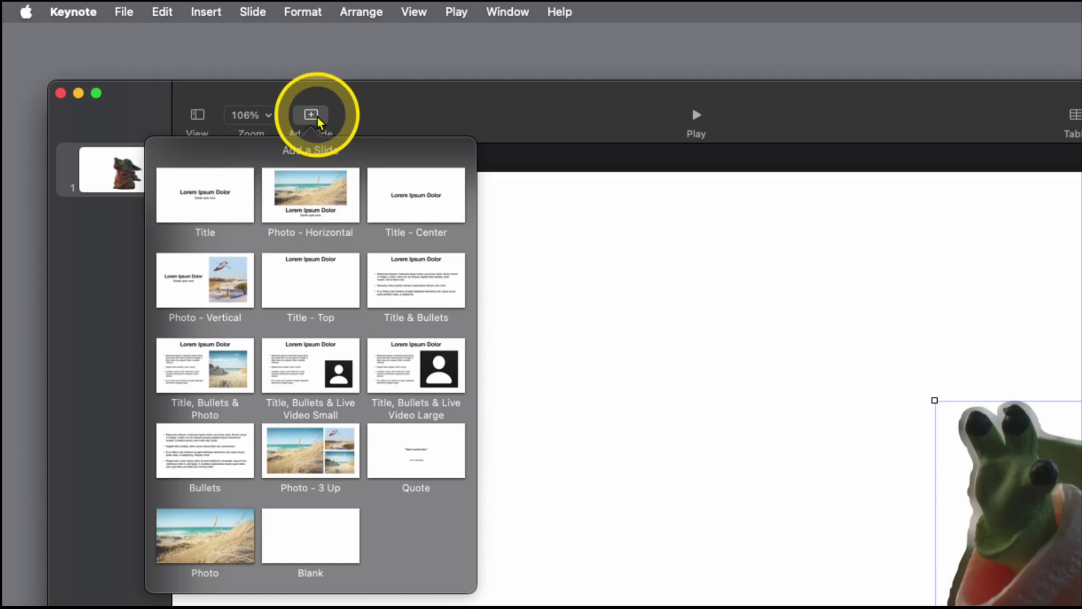
pyautogui.click(310, 538)
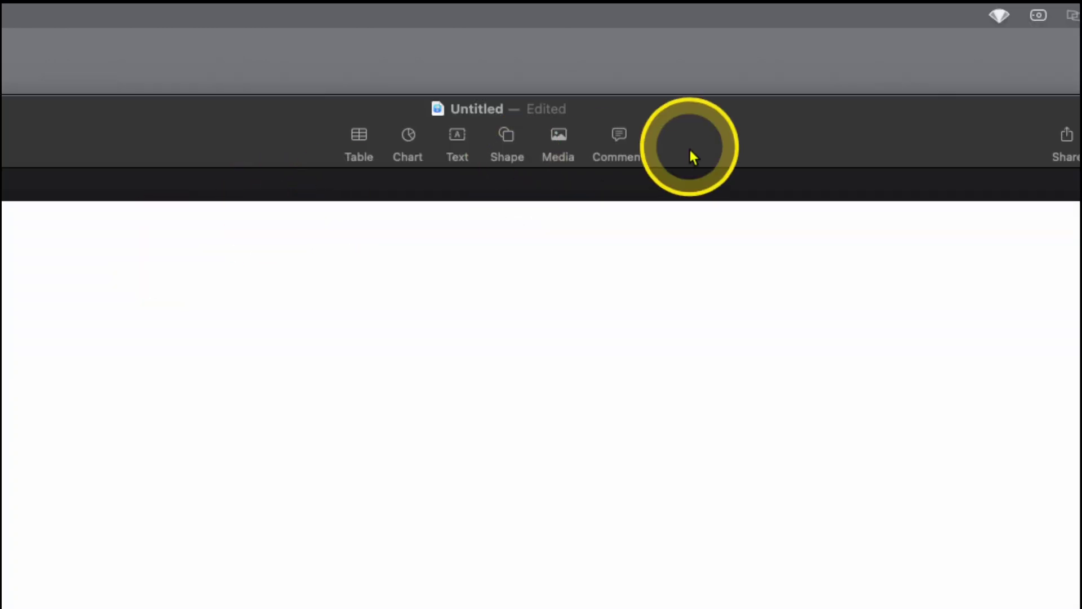
pyautogui.click(557, 136)
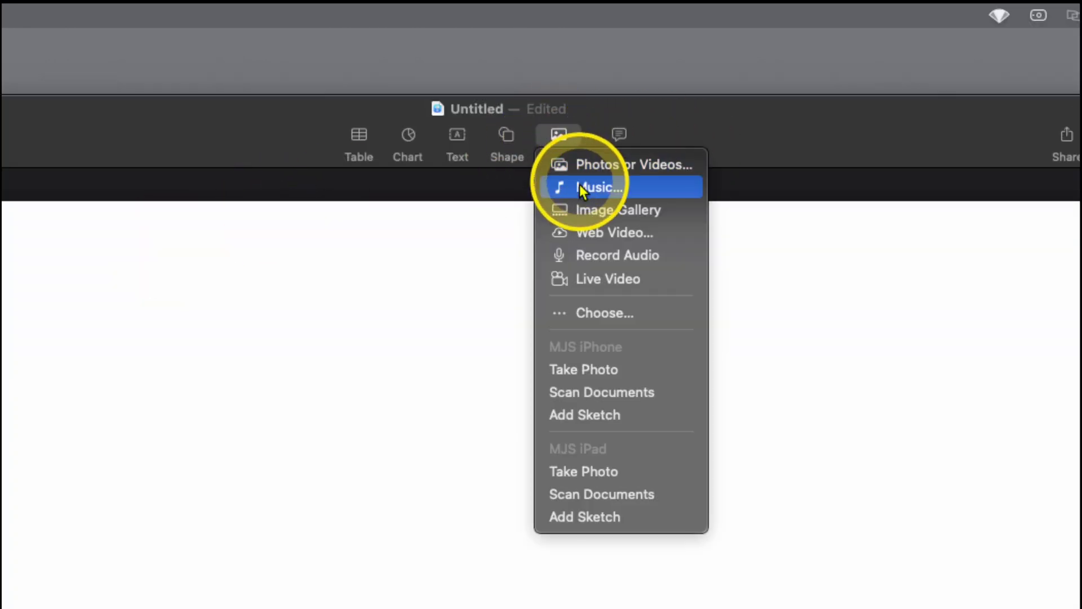
pyautogui.click(581, 166)
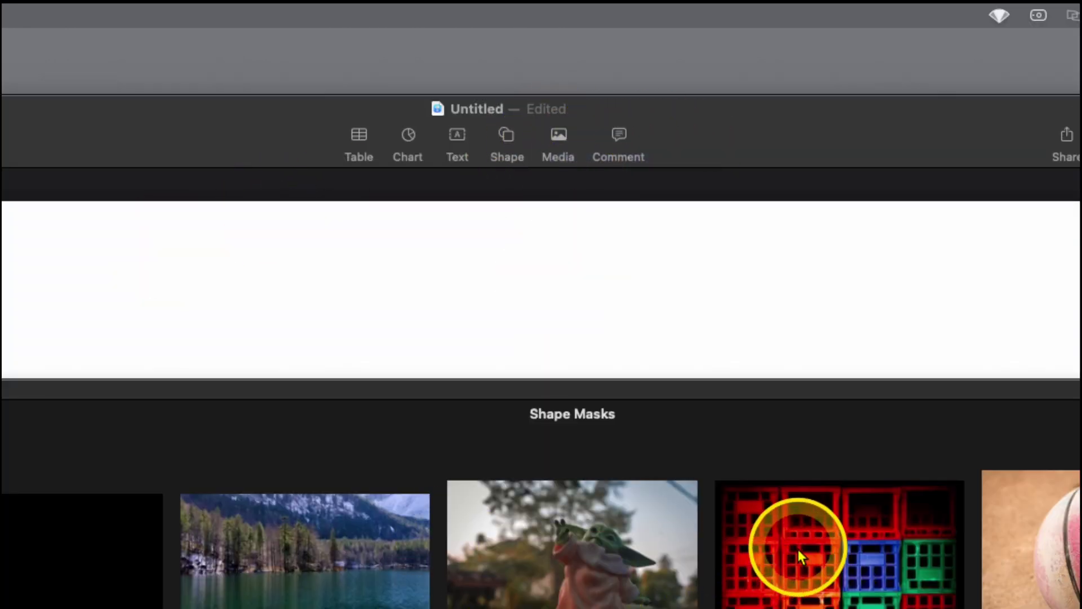
pyautogui.click(844, 554)
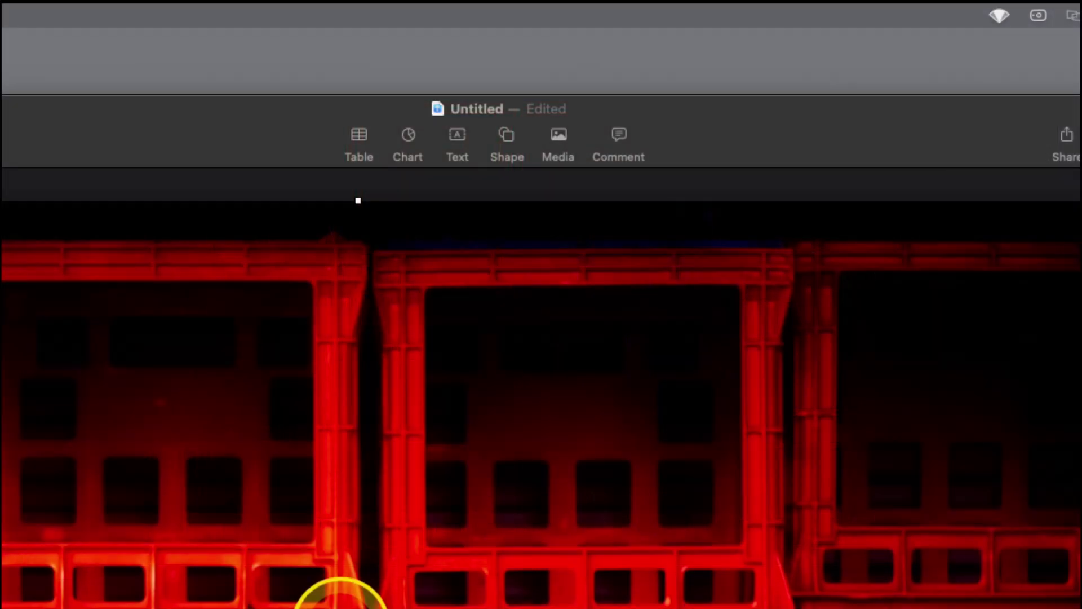
# Cover the blue crate in the photo with a yellow square shape resized to the crate's outline
pyautogui.click(573, 55)
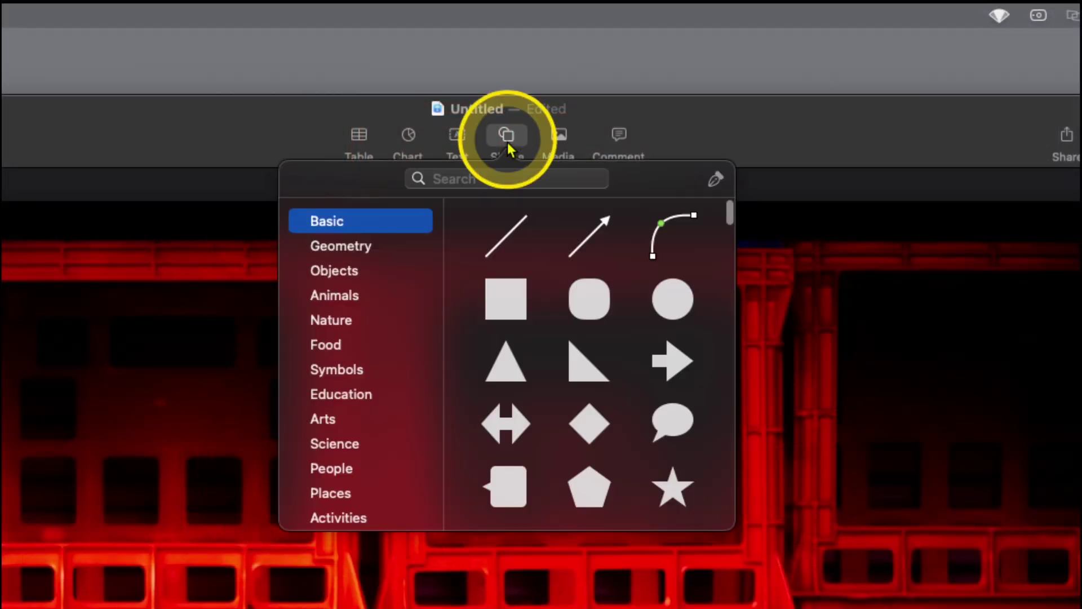
pyautogui.click(511, 303)
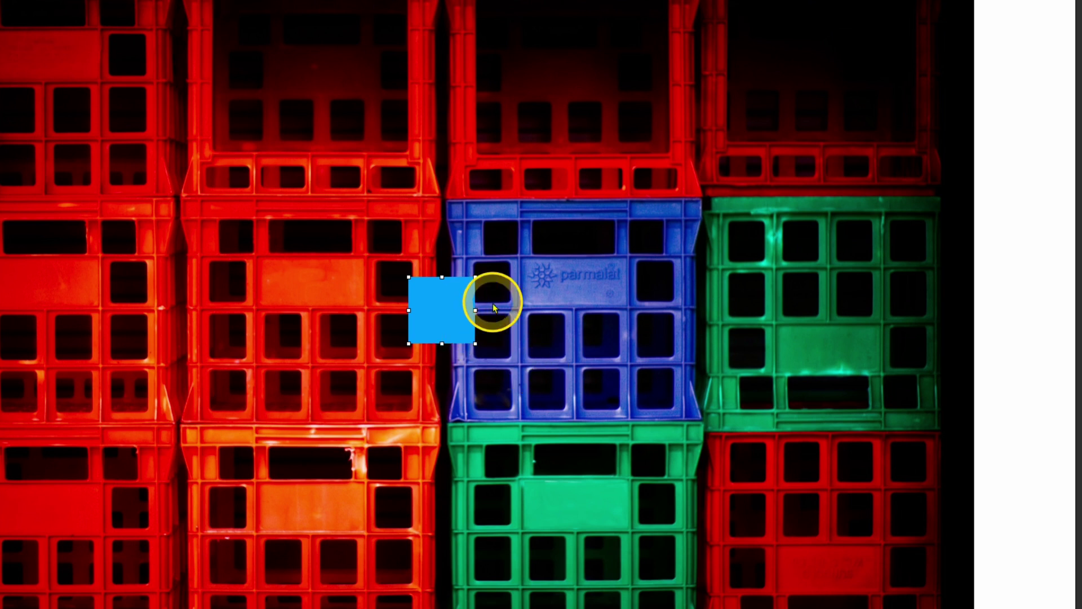
pyautogui.click(457, 317)
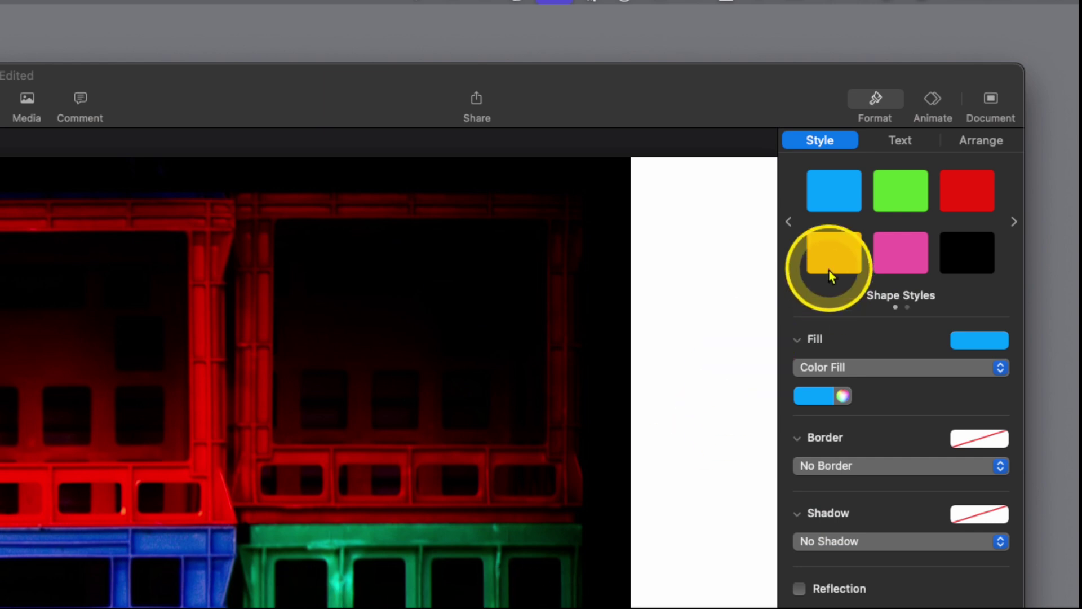
pyautogui.click(838, 256)
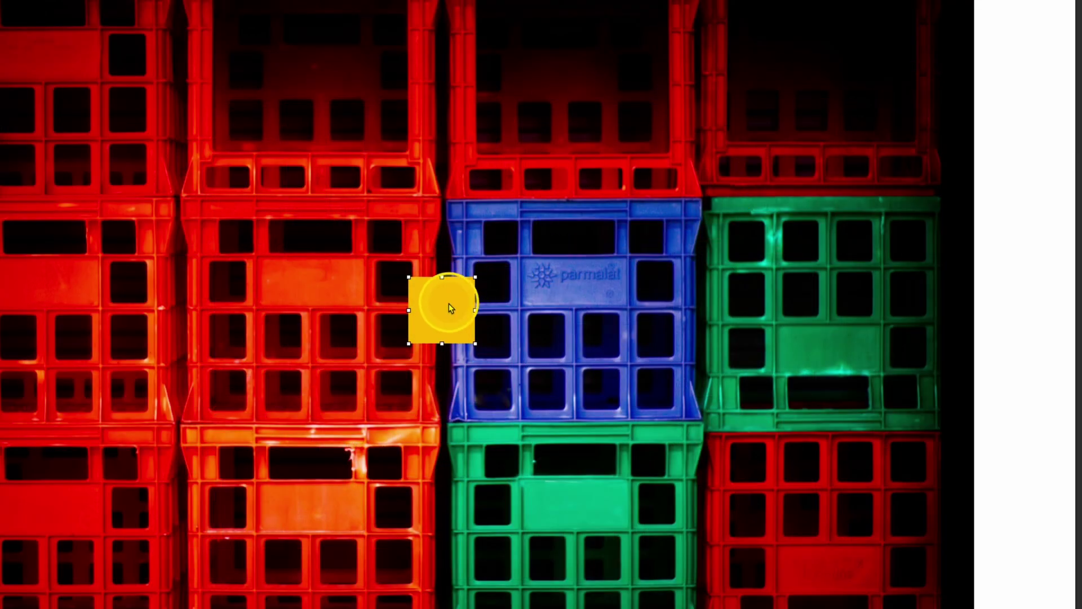
pyautogui.moveTo(450, 305); pyautogui.dragTo(485, 231)
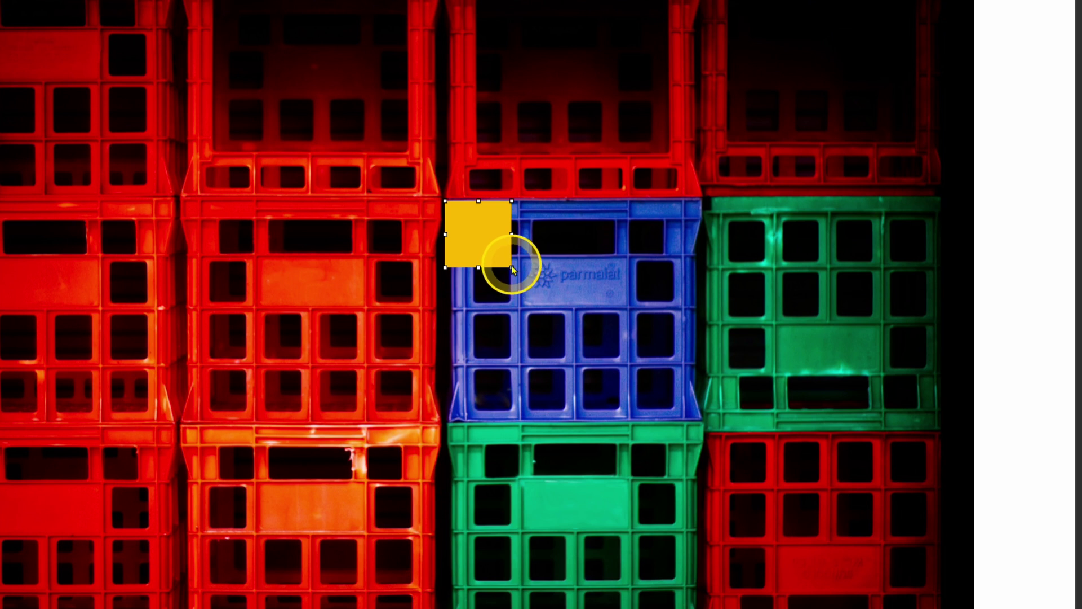
pyautogui.moveTo(511, 263); pyautogui.dragTo(704, 420)
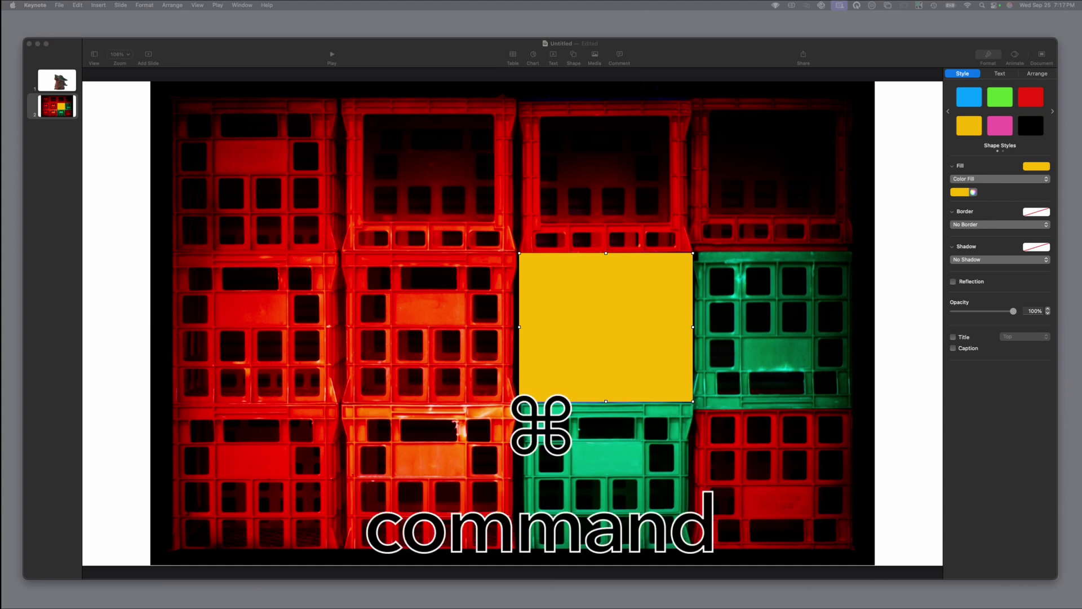
# Mask the crates photo with the yellow shape using Mask With Selection, leaving only the blue crate
pyautogui.keyDown('super'); pyautogui.click(460, 311); pyautogui.keyUp('super')
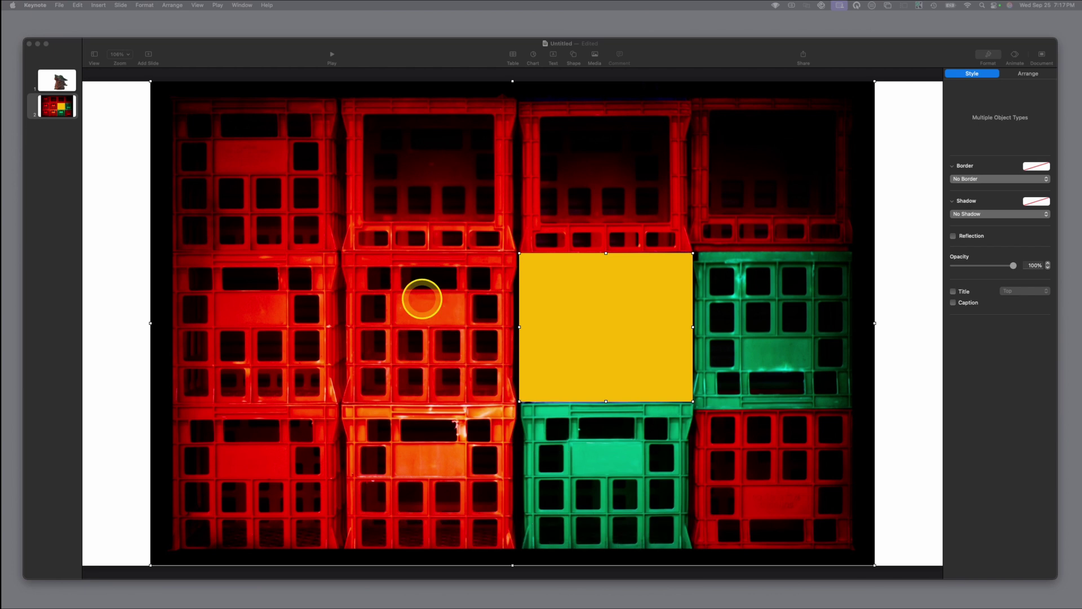
pyautogui.click(145, 6)
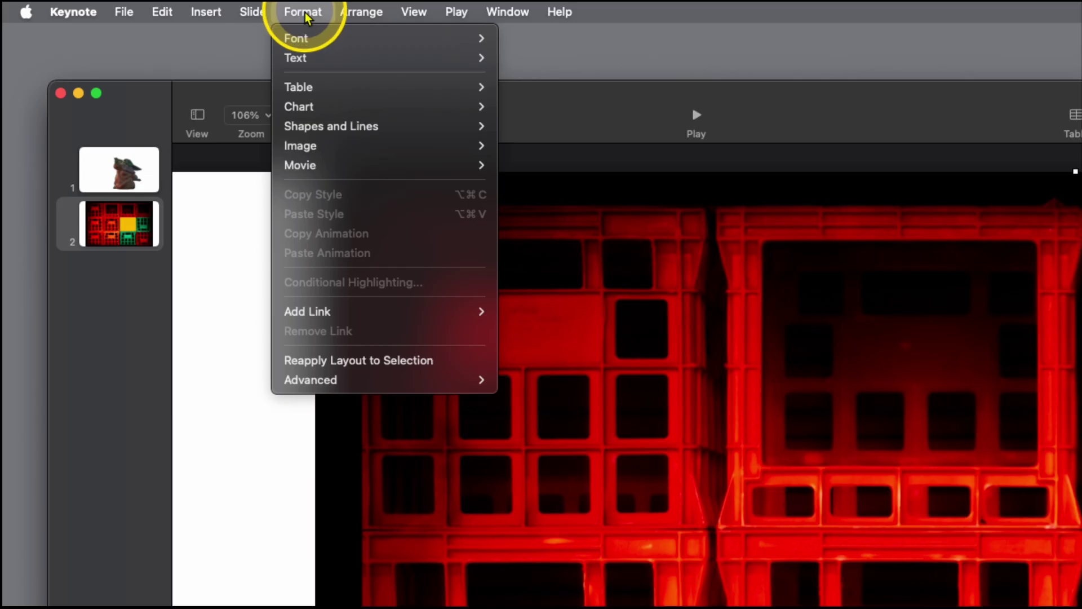
pyautogui.moveTo(356, 149)
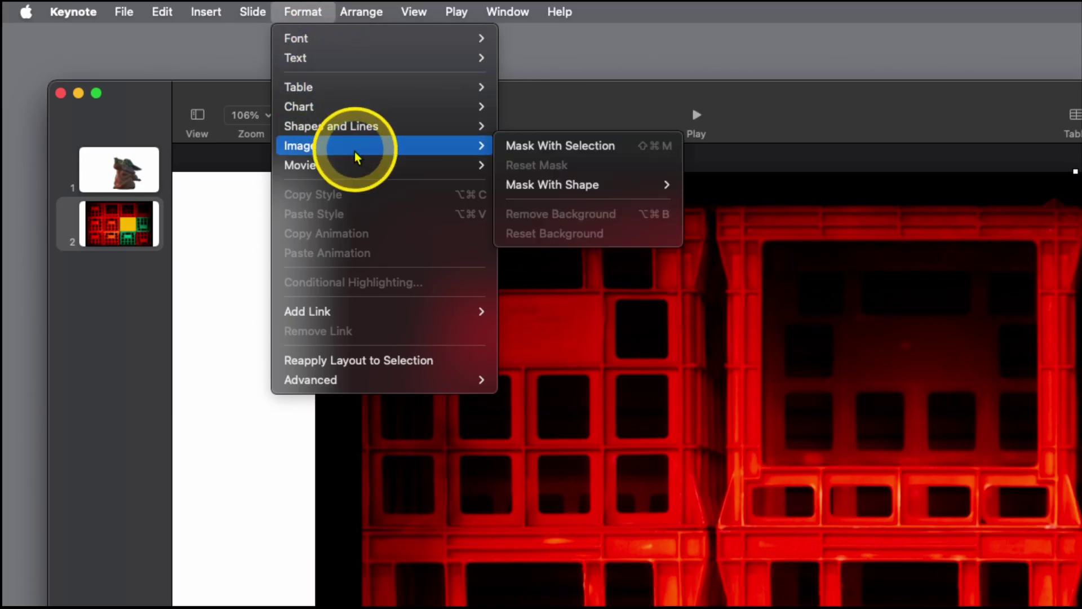
pyautogui.click(569, 158)
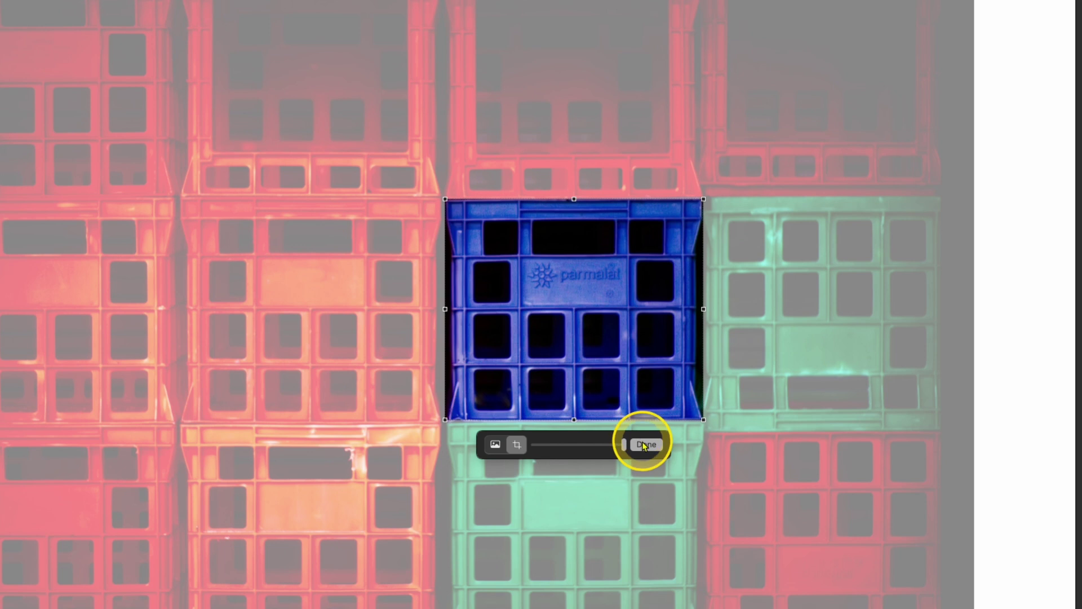
pyautogui.click(645, 445)
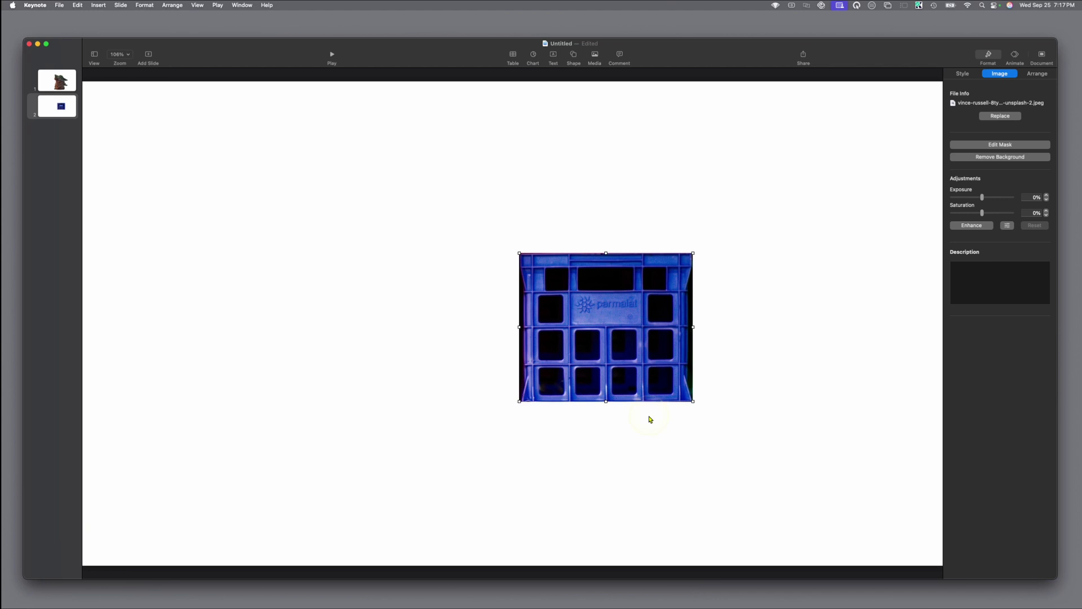
# Add a third slide with the Blank layout and insert the basketball photo
pyautogui.click(148, 55)
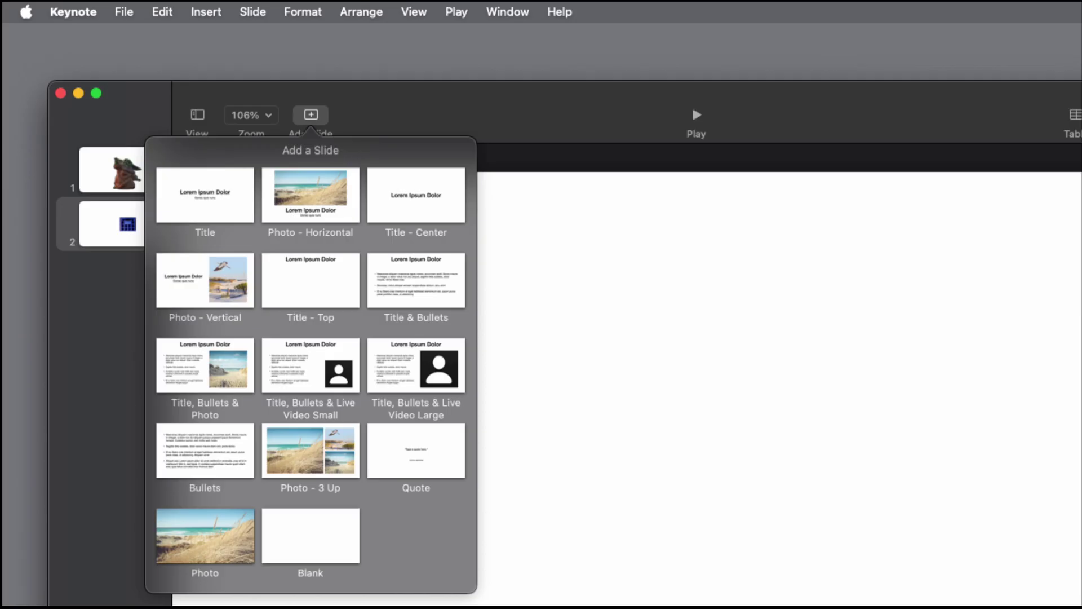
pyautogui.click(311, 535)
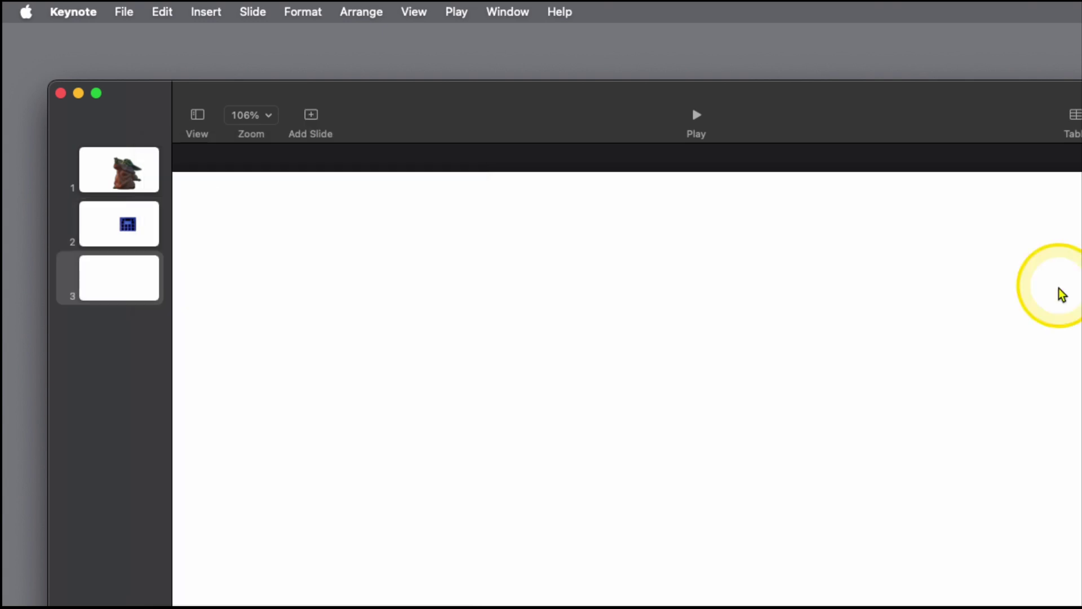
pyautogui.click(558, 138)
pyautogui.click(568, 164)
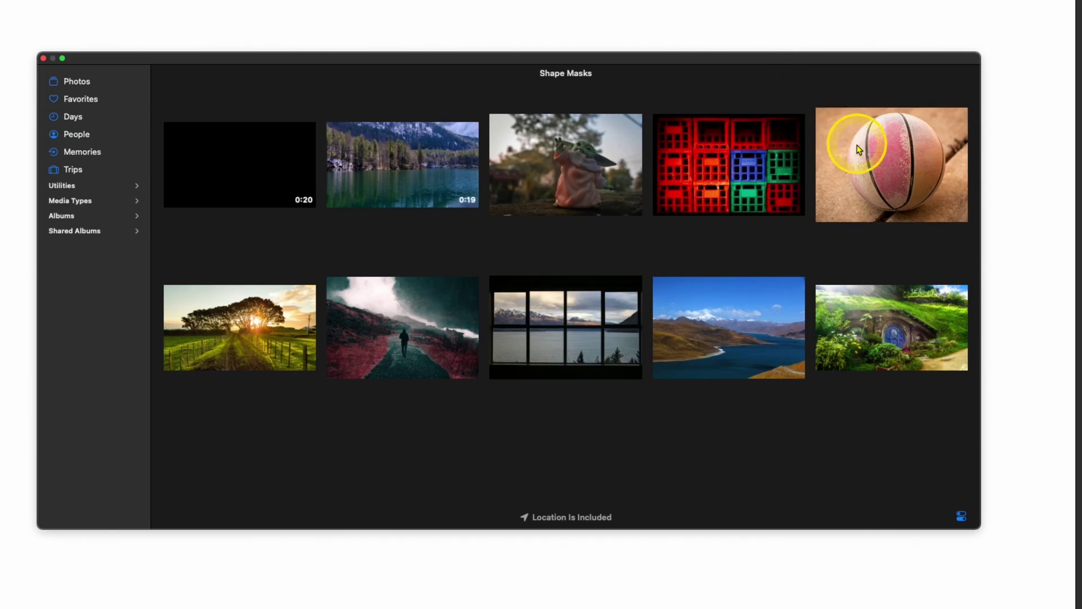
pyautogui.click(860, 150)
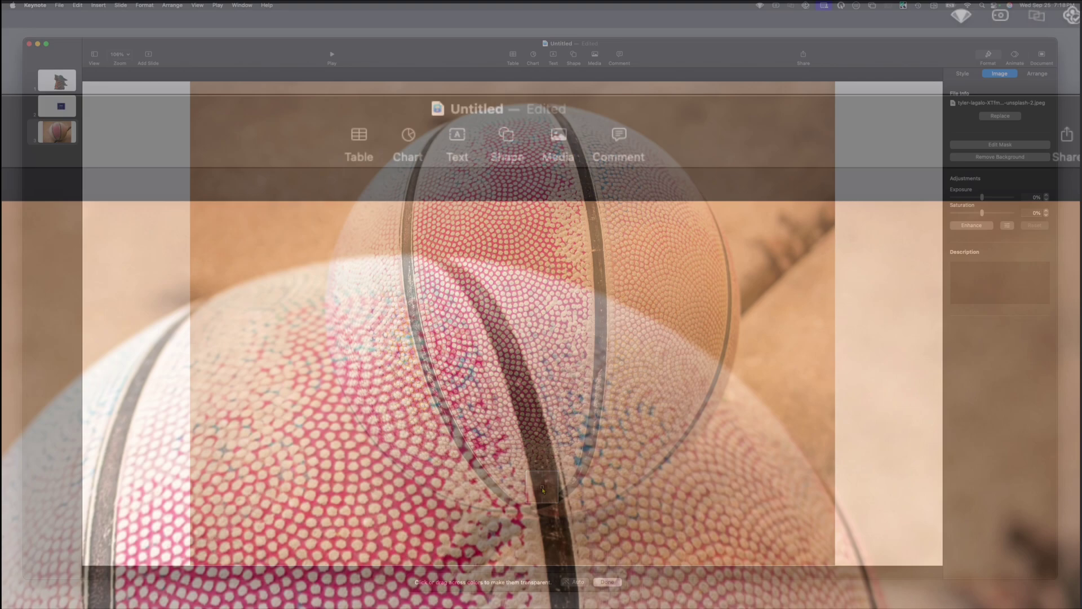
# Cover the basketball in the photo with a blue circle shape, moved and resized to match the ball's outline
pyautogui.click(573, 55)
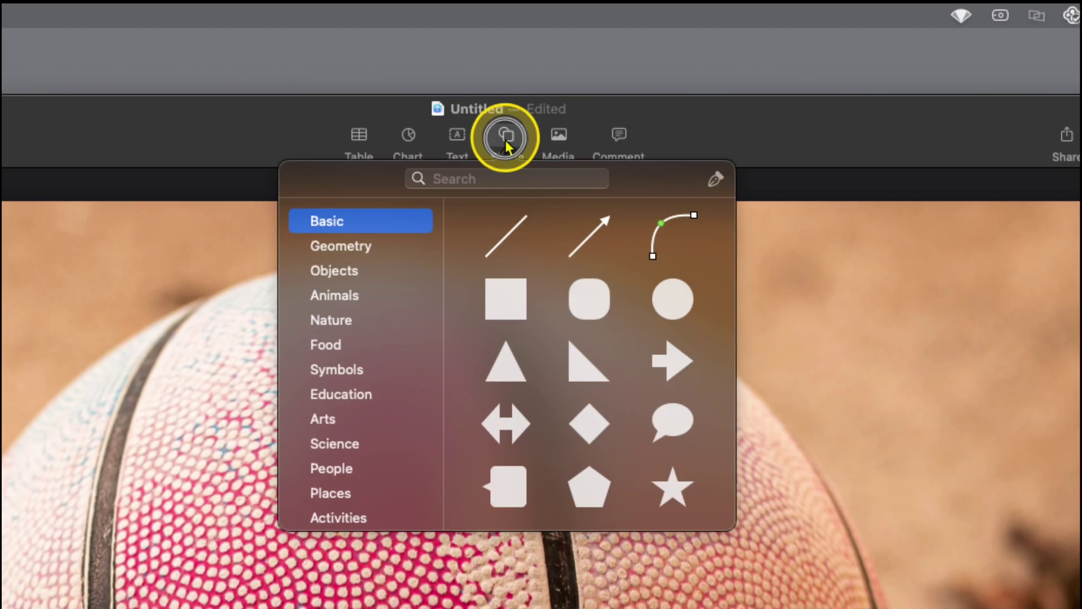
pyautogui.click(676, 296)
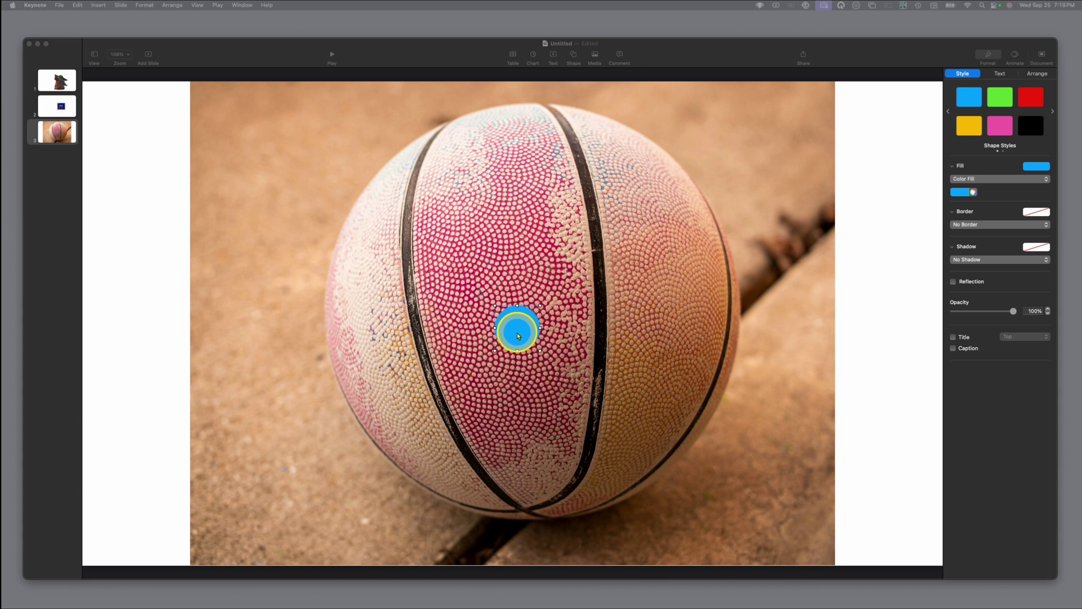
pyautogui.moveTo(518, 336); pyautogui.dragTo(755, 485)
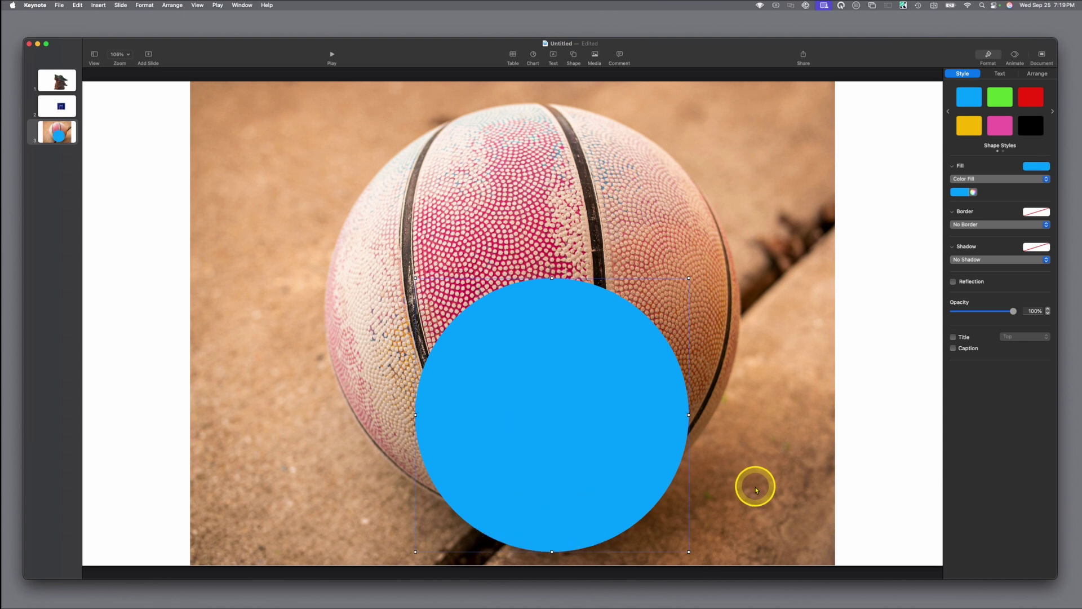
pyautogui.moveTo(587, 405); pyautogui.dragTo(513, 251)
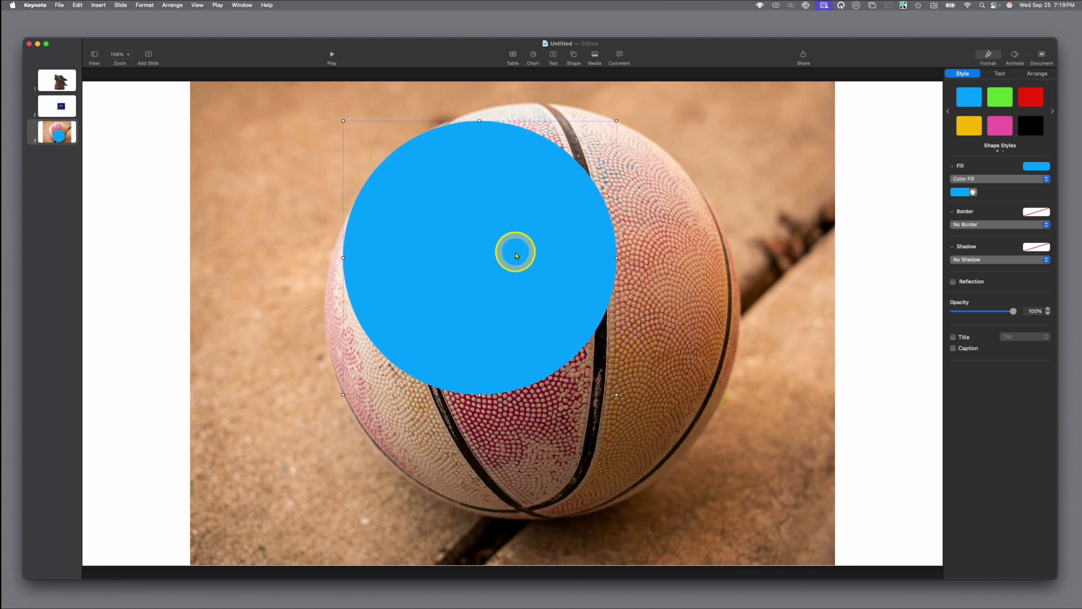
pyautogui.moveTo(617, 394); pyautogui.dragTo(757, 506)
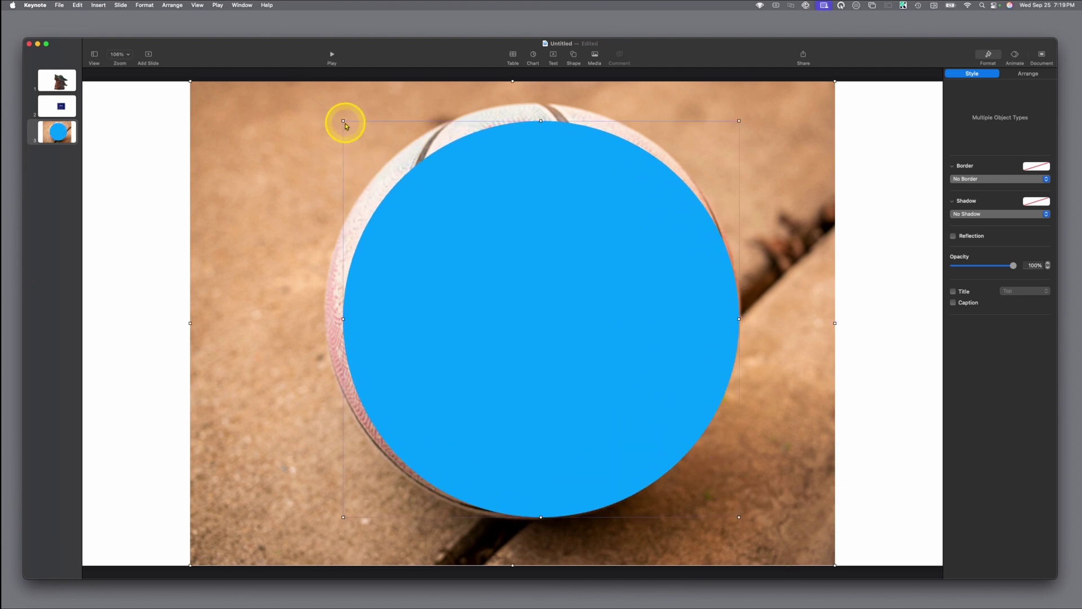
pyautogui.moveTo(344, 119); pyautogui.dragTo(326, 102)
pyautogui.moveTo(737, 514); pyautogui.dragTo(743, 519)
pyautogui.click(430, 323)
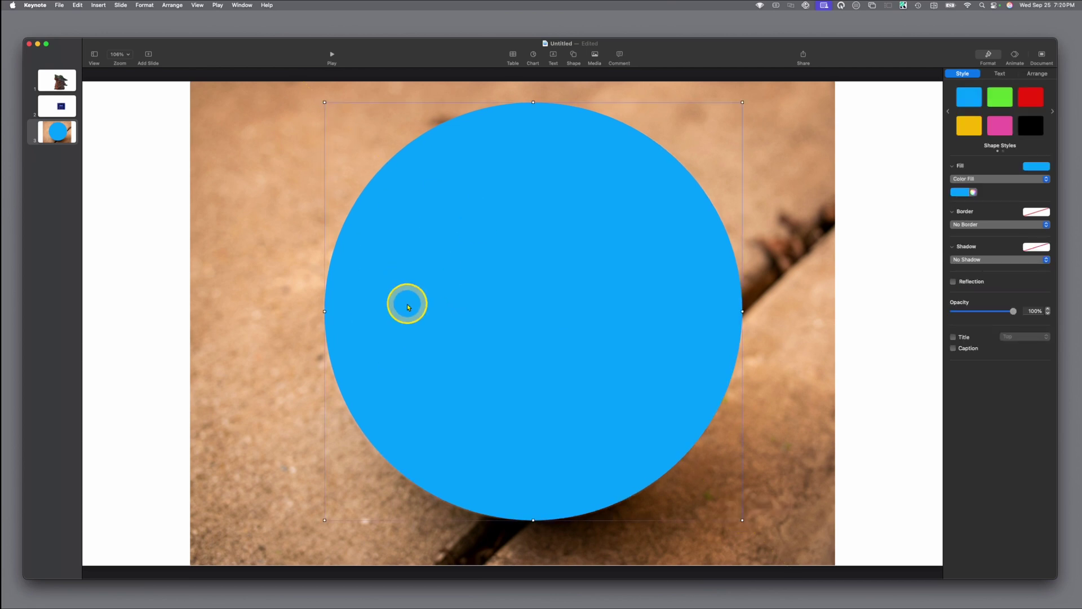
# Mask the basketball photo with the blue circle using Mask With Selection and finish the mask
pyautogui.press('super')
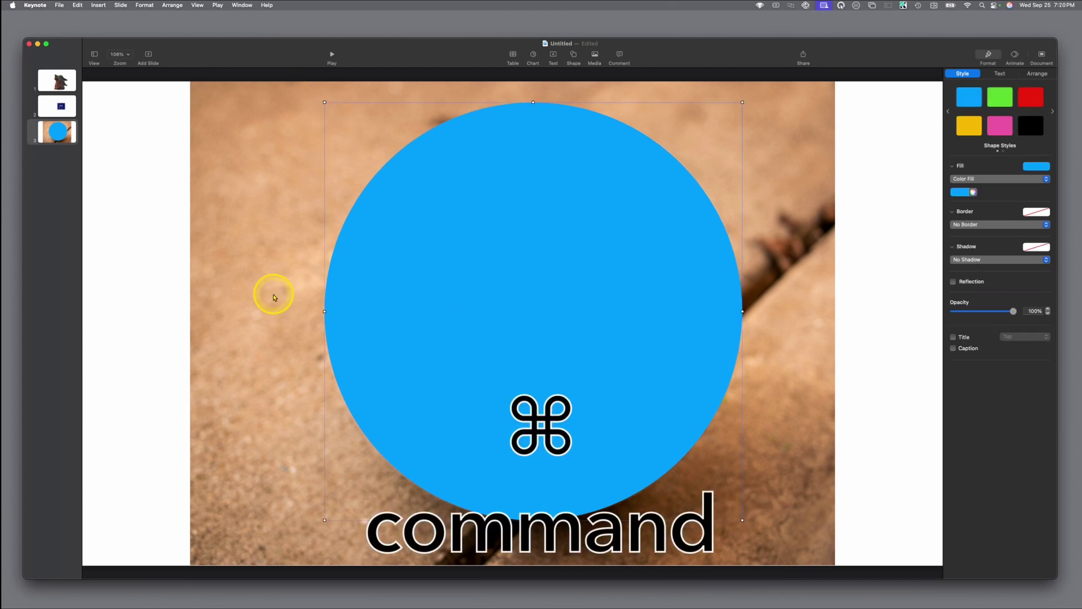
pyautogui.keyDown('super'); pyautogui.click(257, 303); pyautogui.keyUp('super')
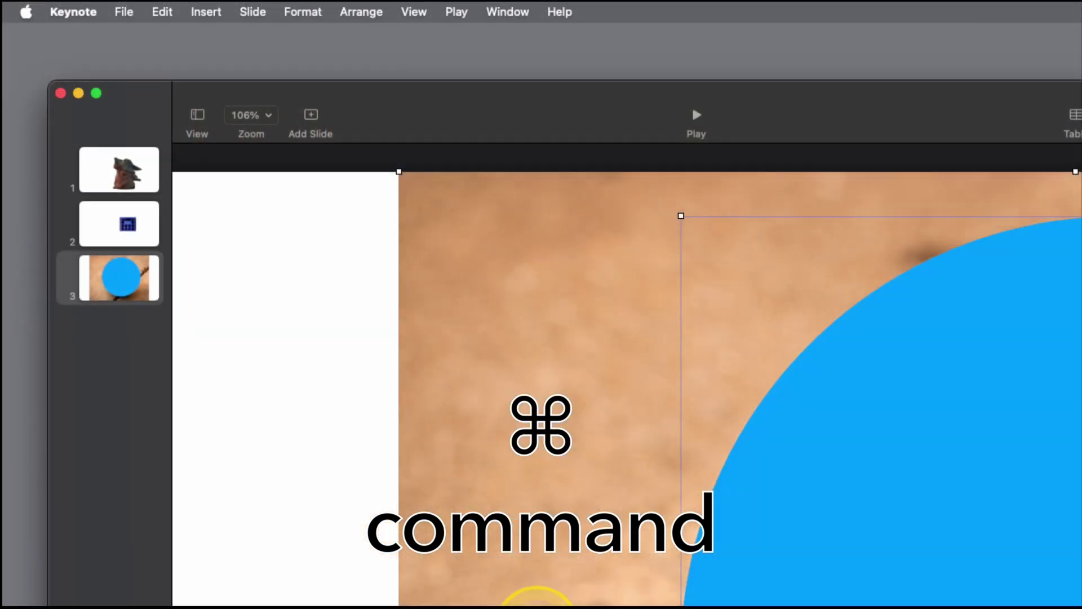
pyautogui.click(146, 6)
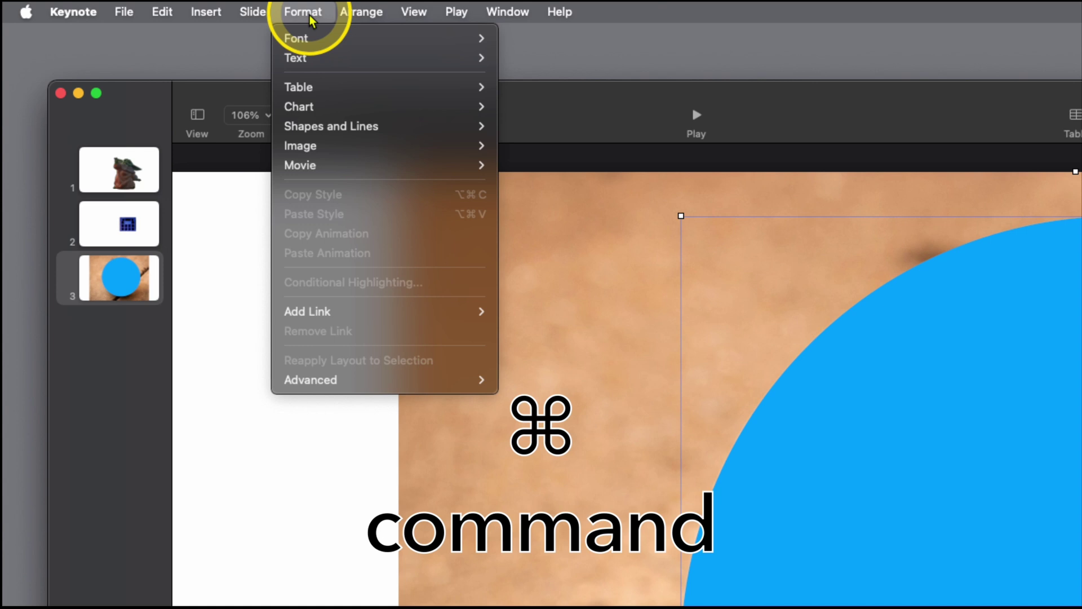
pyautogui.moveTo(316, 147)
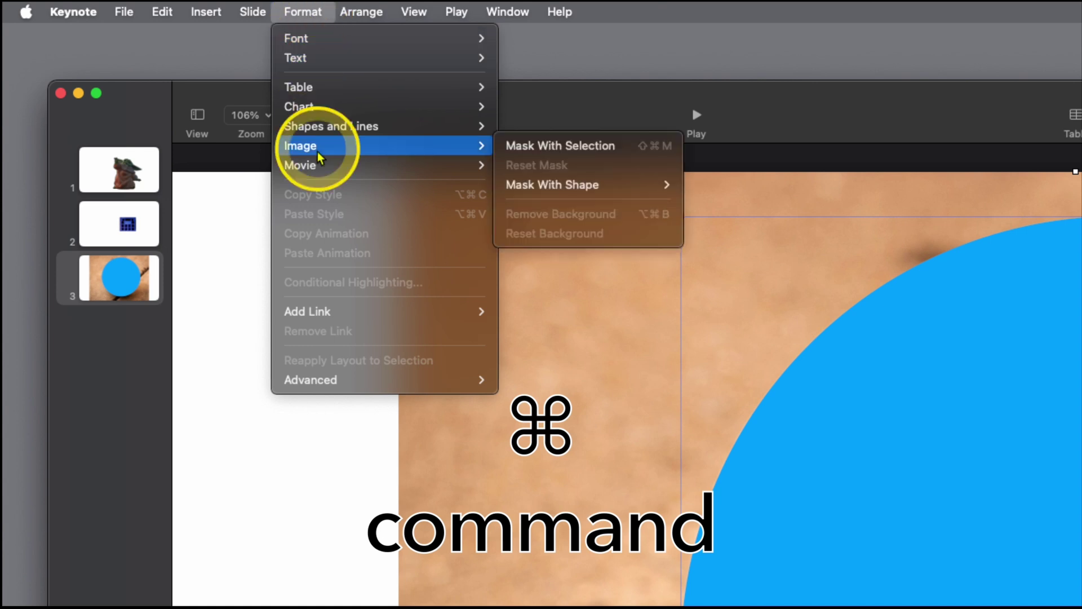
pyautogui.click(581, 153)
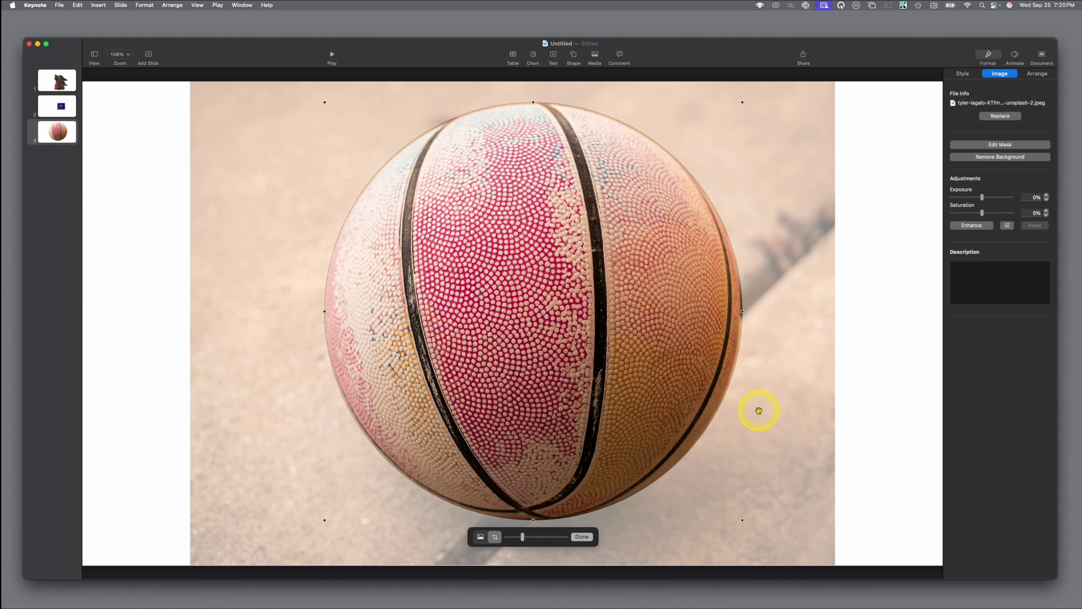
pyautogui.click(582, 538)
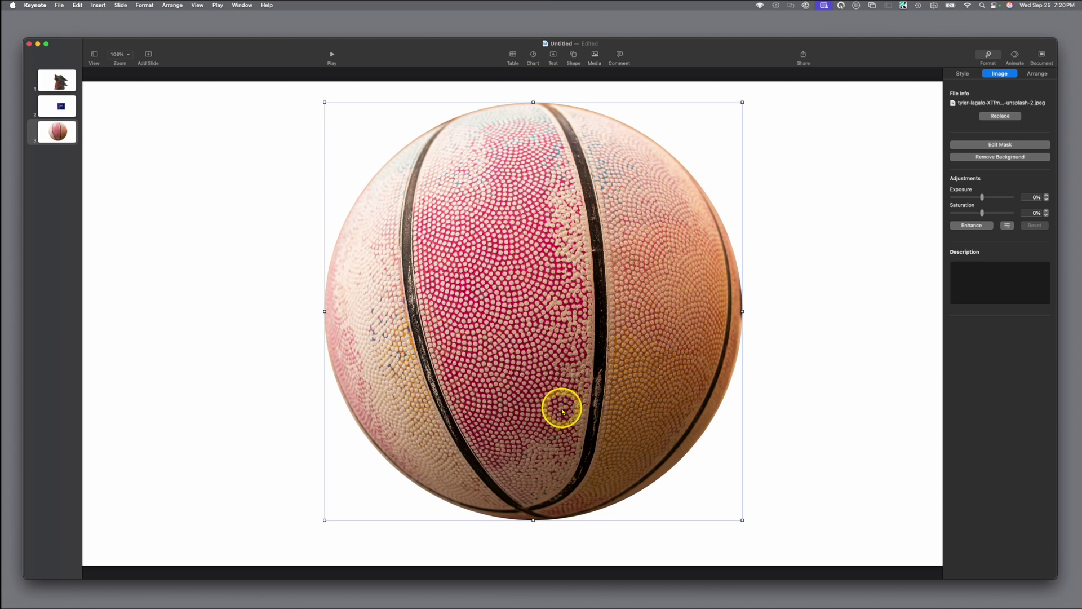
# Move the cut-out basketball slightly up toward the slide's upper left and turn on its reflection
pyautogui.moveTo(562, 412); pyautogui.dragTo(523, 418)
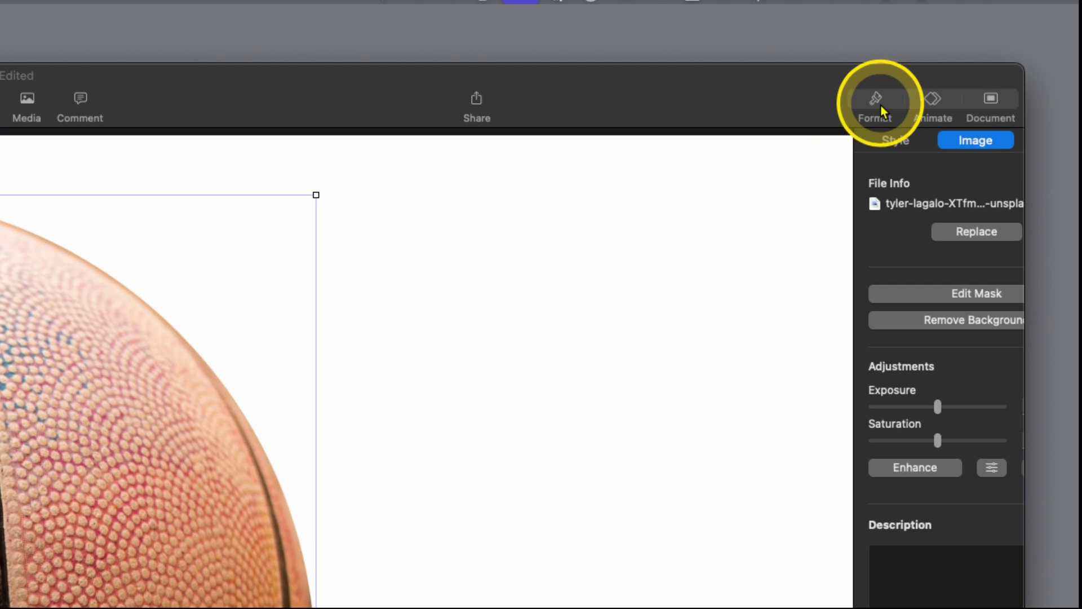
pyautogui.click(990, 58)
pyautogui.click(881, 106)
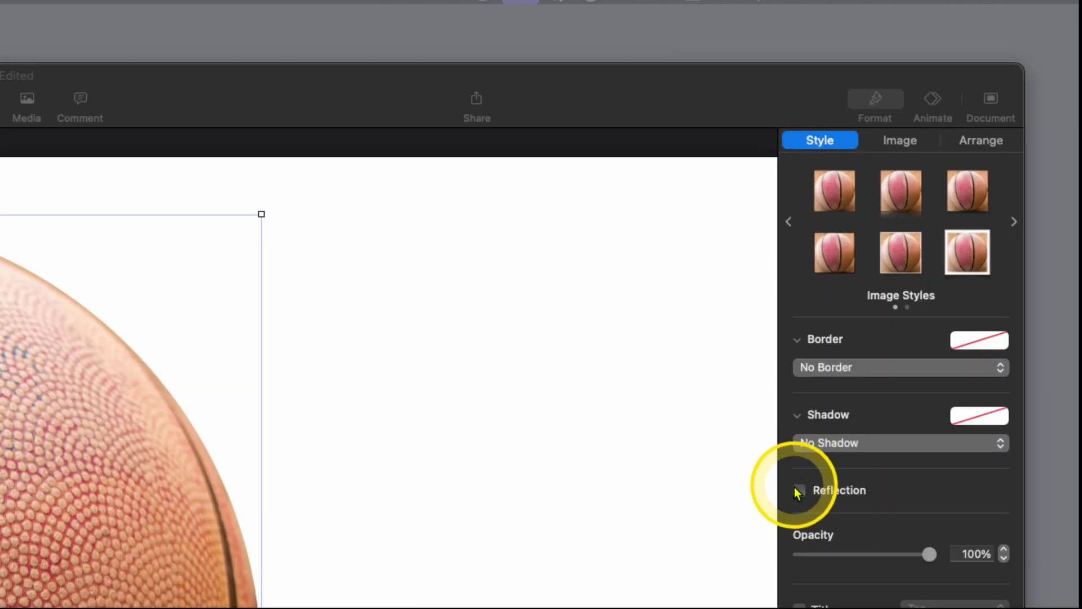
pyautogui.click(800, 489)
pyautogui.moveTo(52, 603)
pyautogui.mouseDown()
pyautogui.moveTo(57, 567)
pyautogui.moveTo(60, 608)
pyautogui.mouseUp()
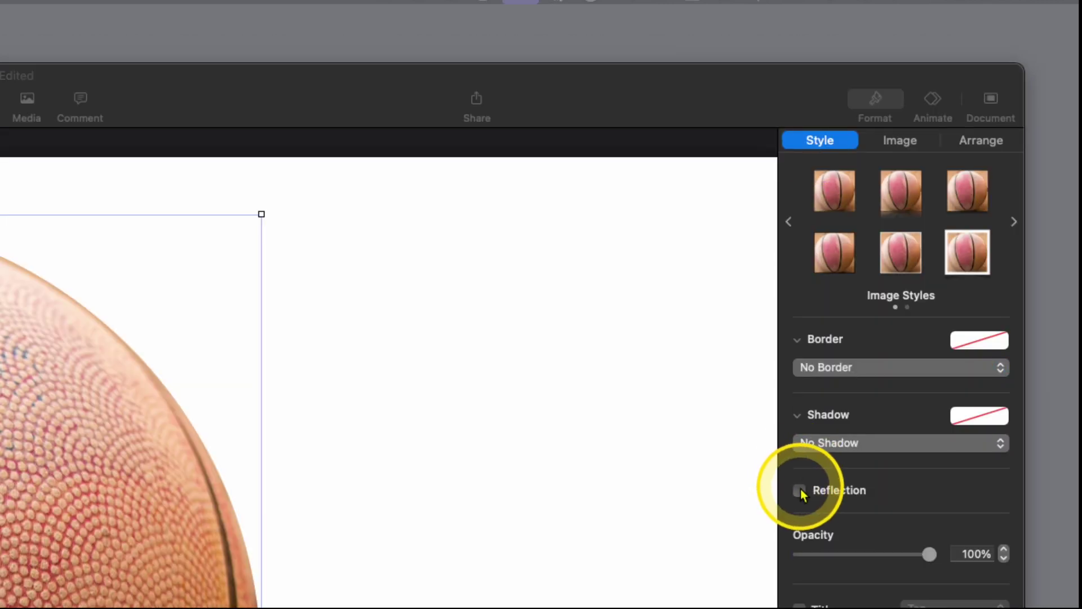
pyautogui.moveTo(613, 293); pyautogui.dragTo(612, 295)
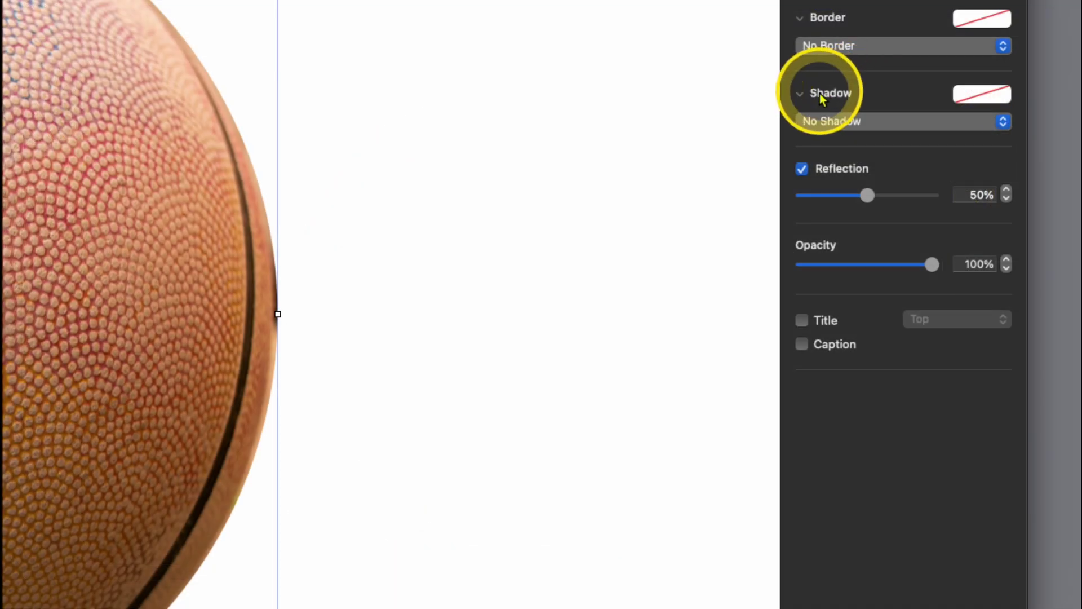
# Apply a Contact Shadow to the cut-out basketball and deselect it
pyautogui.click(858, 136)
pyautogui.click(982, 94)
pyautogui.click(969, 211)
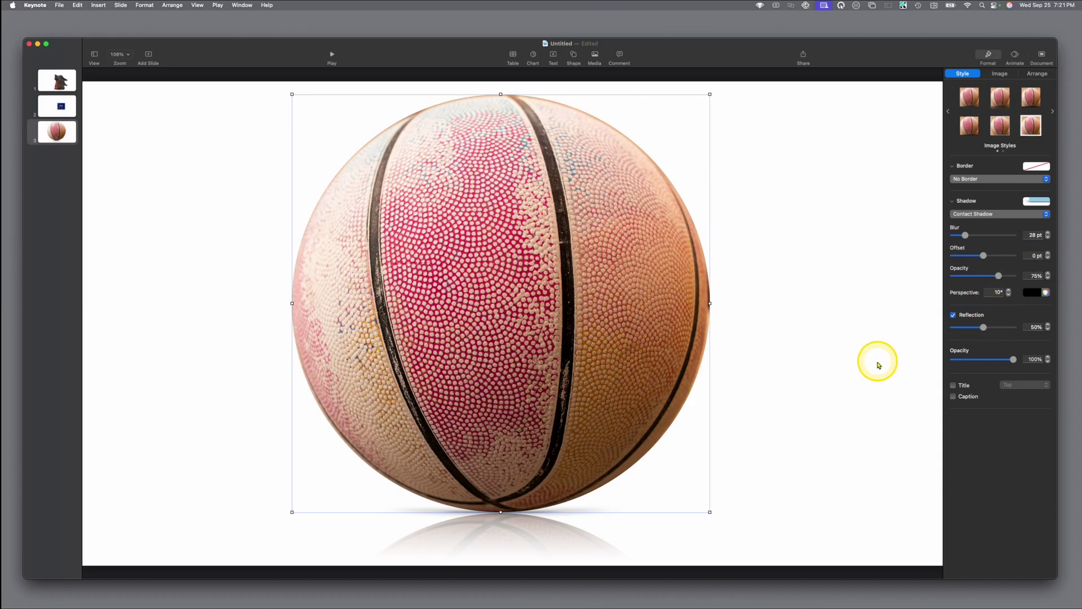
pyautogui.click(878, 365)
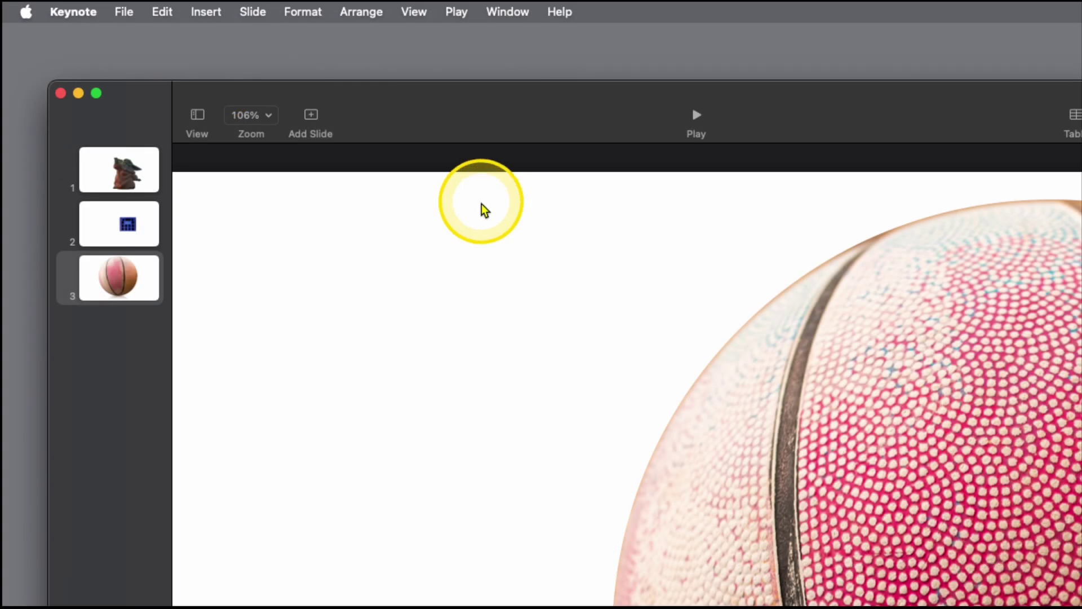
# Add a fourth blank slide and insert the photo of the trees at sunset from the Shape Masks album
pyautogui.click(148, 54)
pyautogui.click(313, 536)
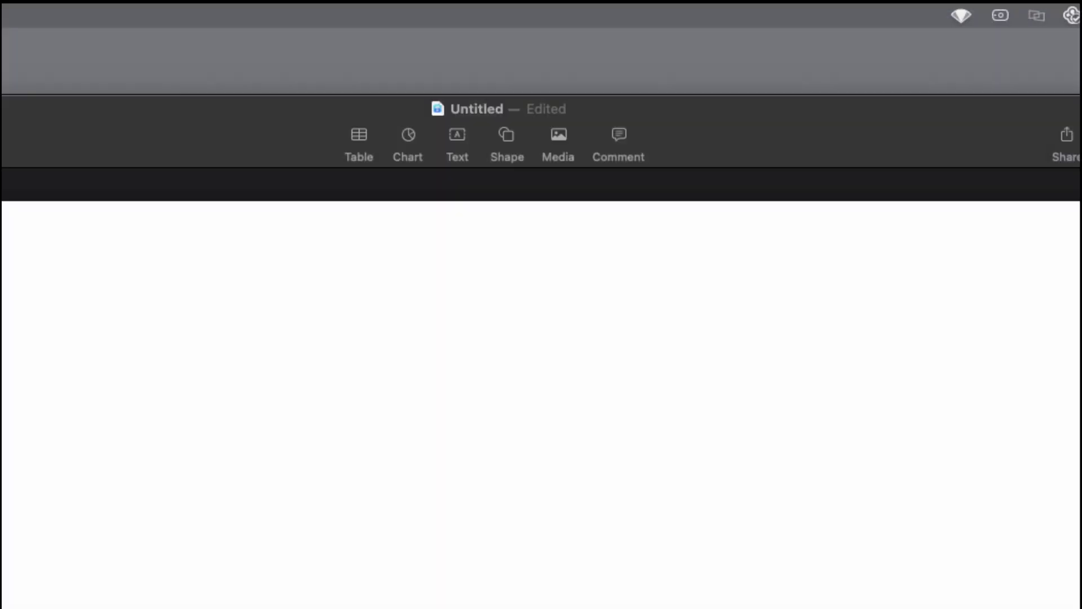
pyautogui.click(595, 55)
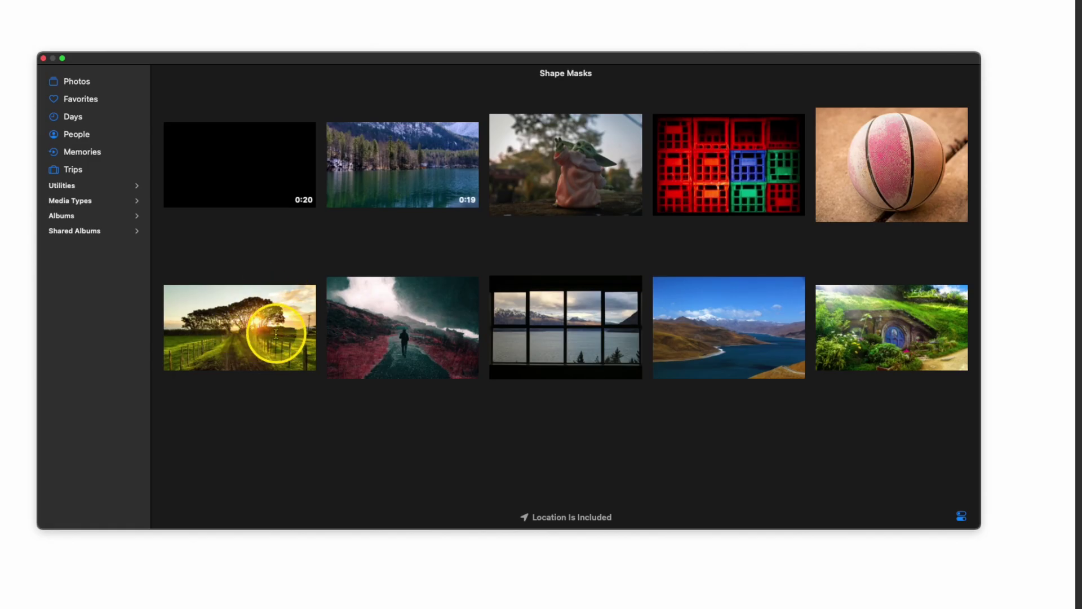
pyautogui.doubleClick(246, 340)
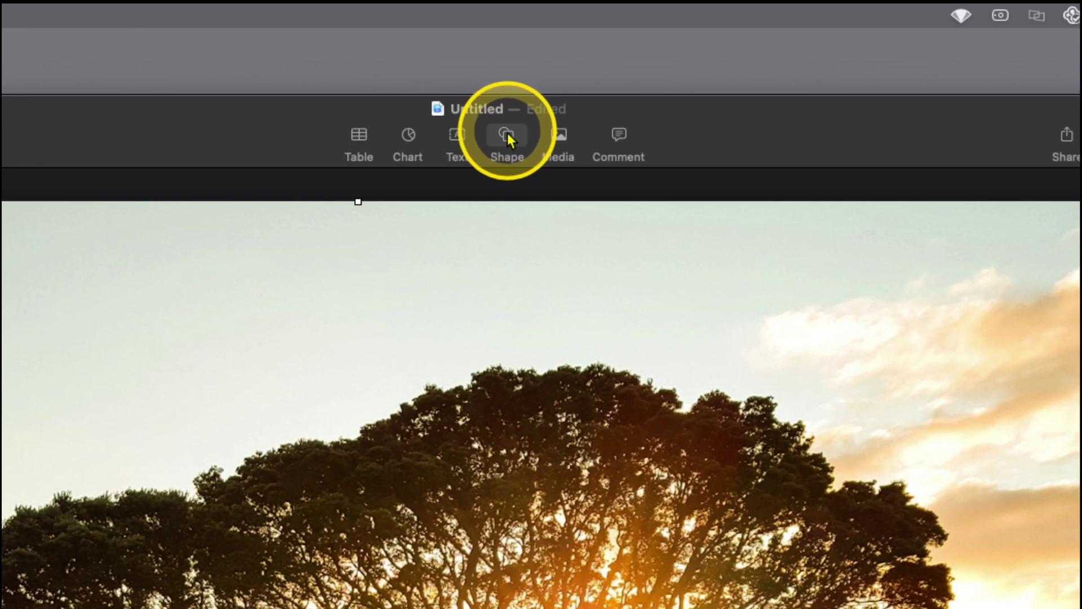
# Search the shape library for "tree", insert the rounded leafy Tree shape and enlarge it proportionally to the slide's full height
pyautogui.click(574, 55)
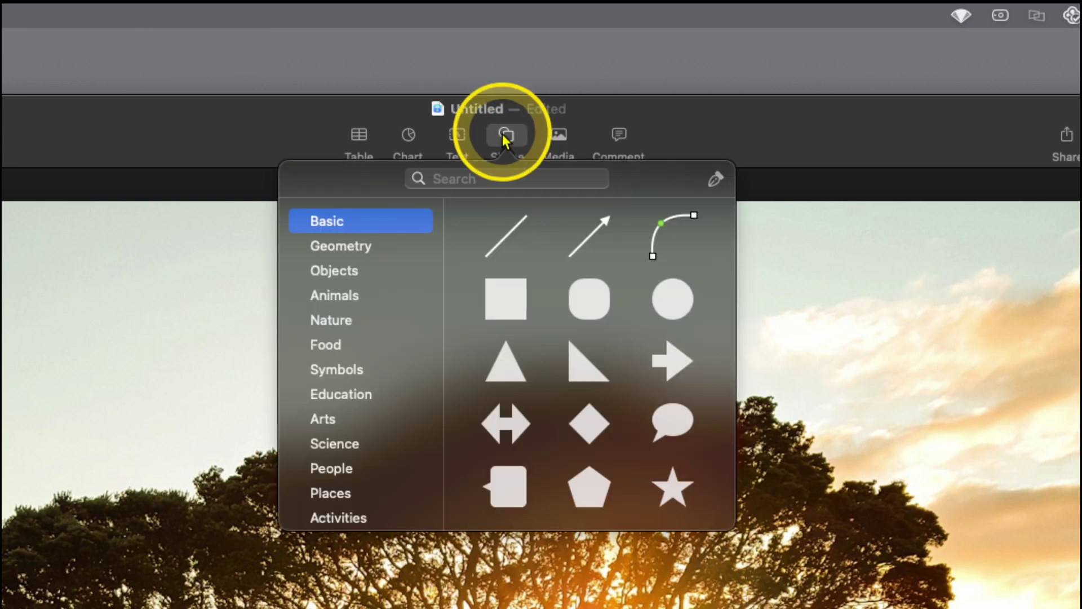
pyautogui.write('tree')
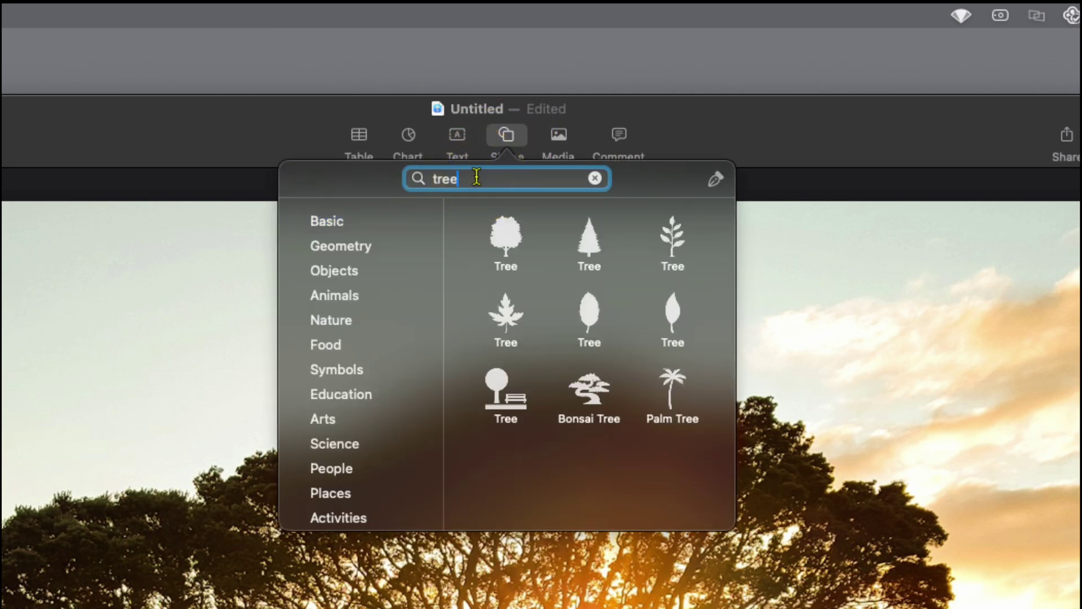
pyautogui.click(504, 232)
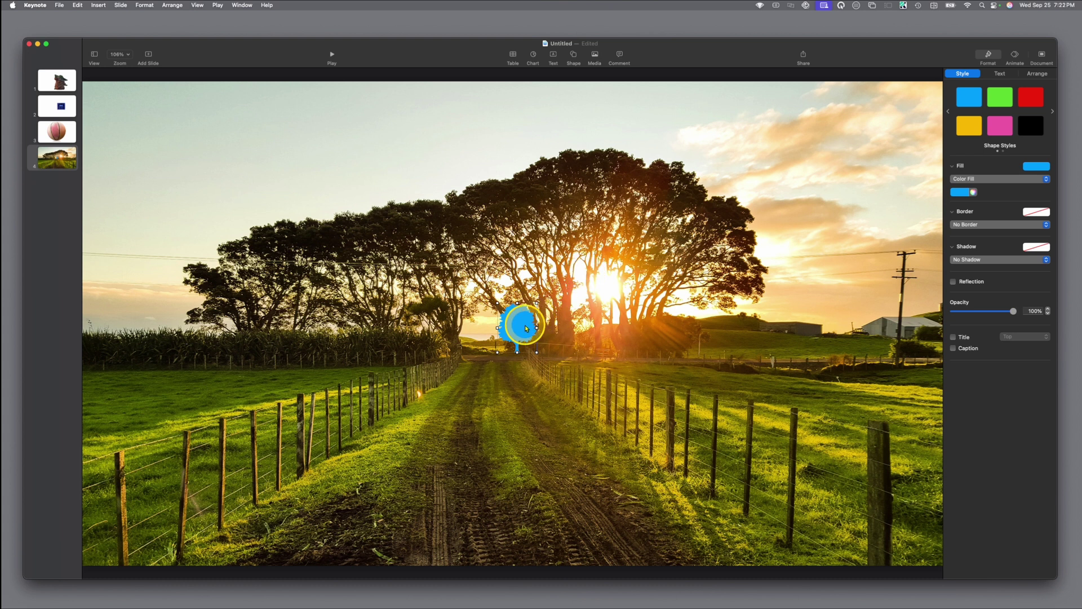
pyautogui.moveTo(526, 329); pyautogui.dragTo(723, 109)
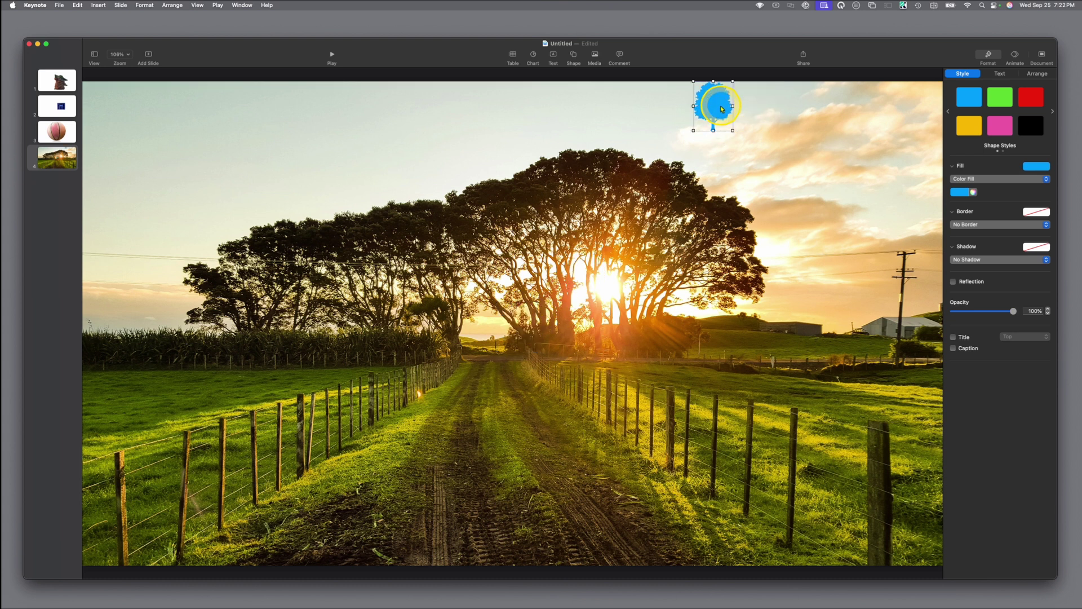
pyautogui.press('shift')
pyautogui.moveTo(694, 130); pyautogui.dragTo(341, 560)
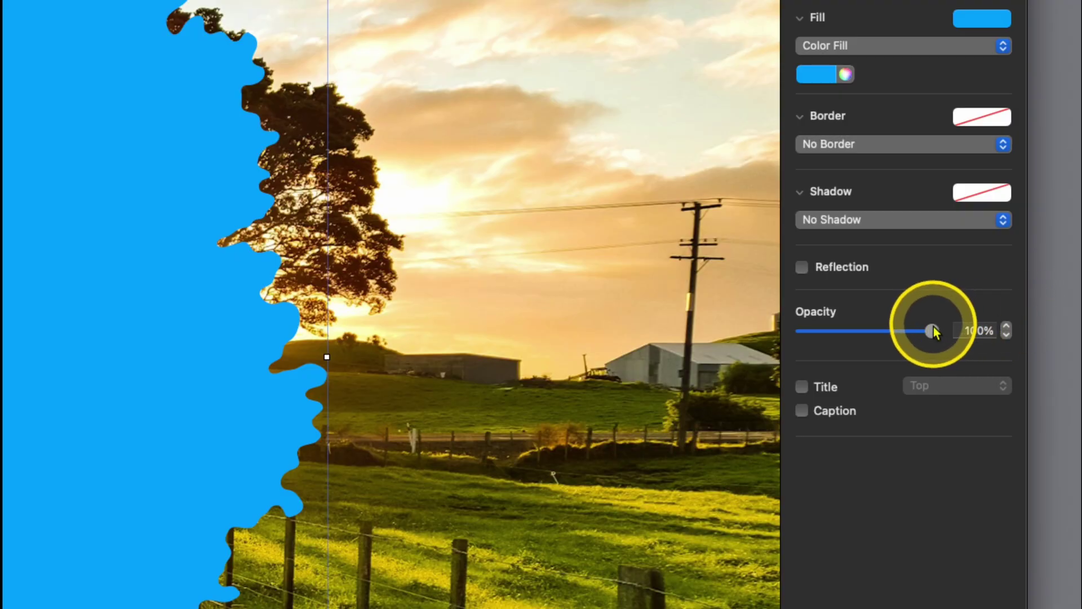
# Set the tree shape's opacity to 61% and position it over the large tree at x 749 pt, y 0 pt
pyautogui.moveTo(1014, 312); pyautogui.dragTo(1012, 311)
pyautogui.moveTo(930, 330); pyautogui.dragTo(882, 331)
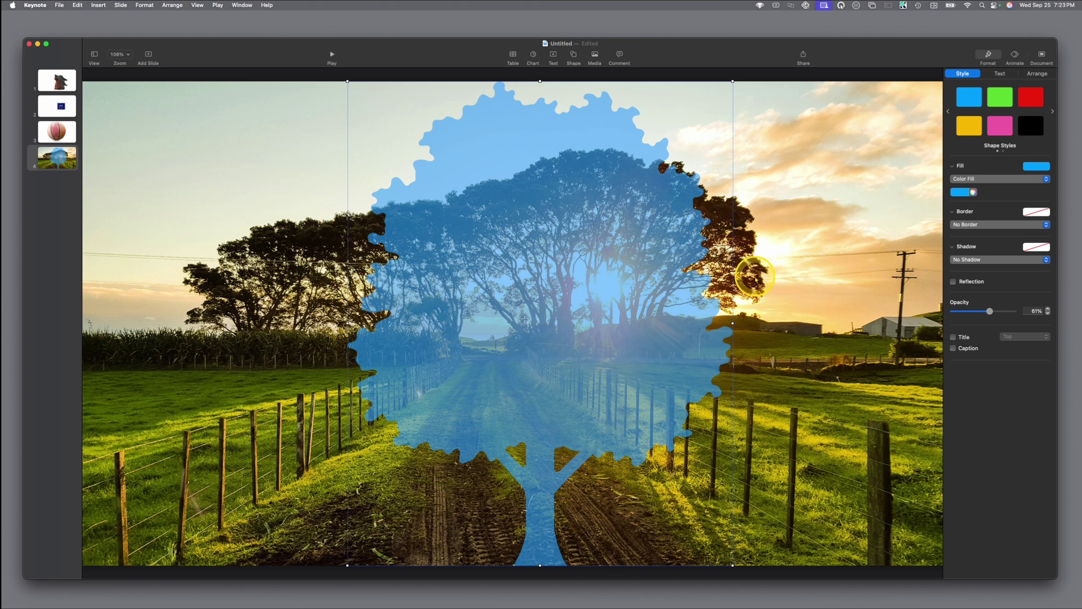
pyautogui.moveTo(584, 296); pyautogui.dragTo(655, 298)
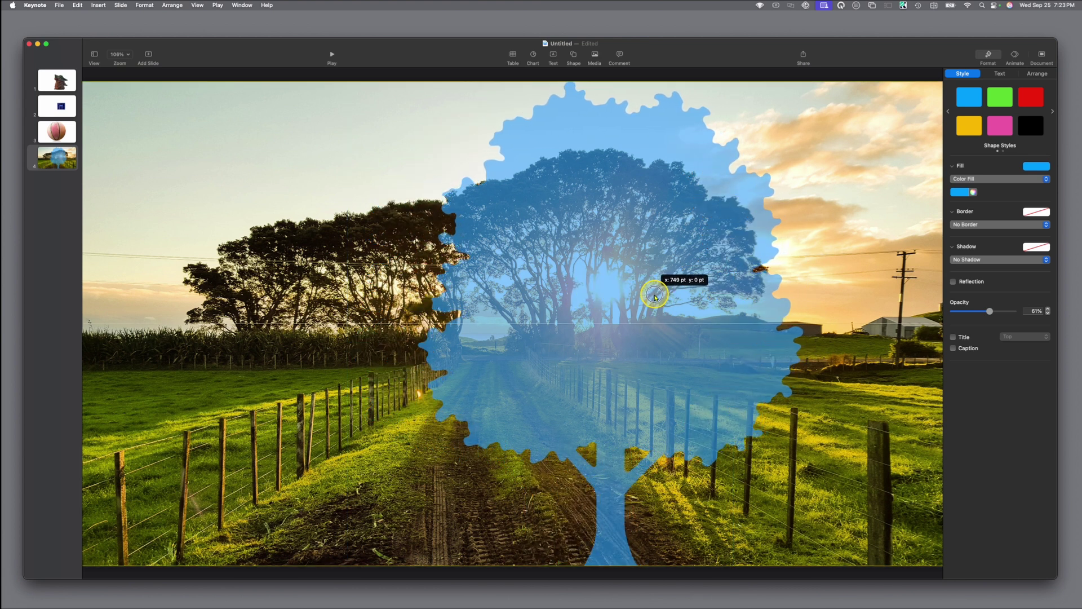
# Mask the sunset photo with the tree shape using Mask With Selection and finish the mask
pyautogui.press('super')
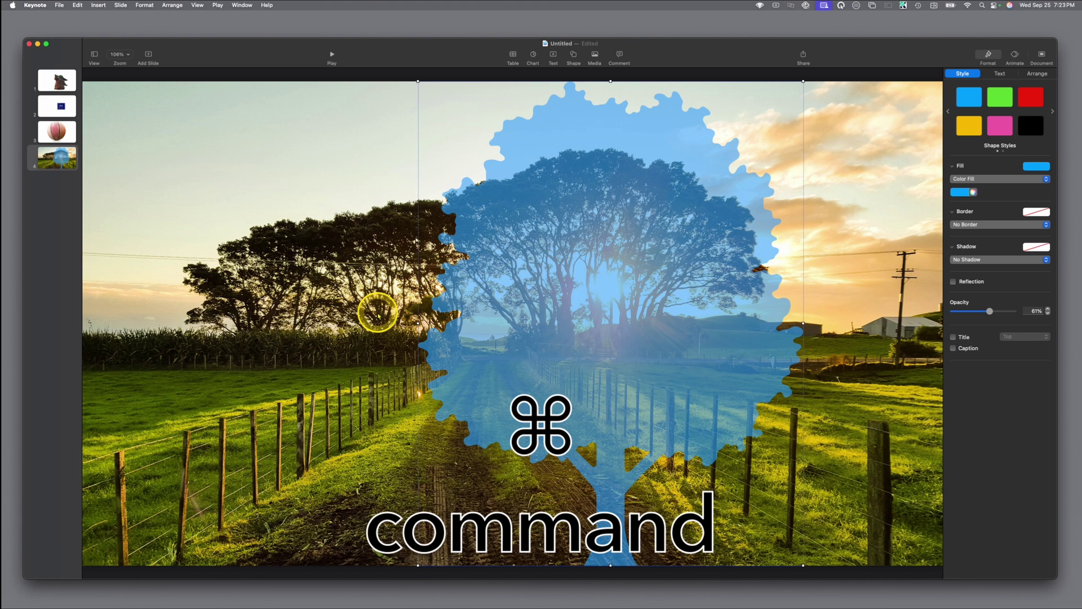
pyautogui.keyDown('super'); pyautogui.click(378, 312); pyautogui.keyUp('super')
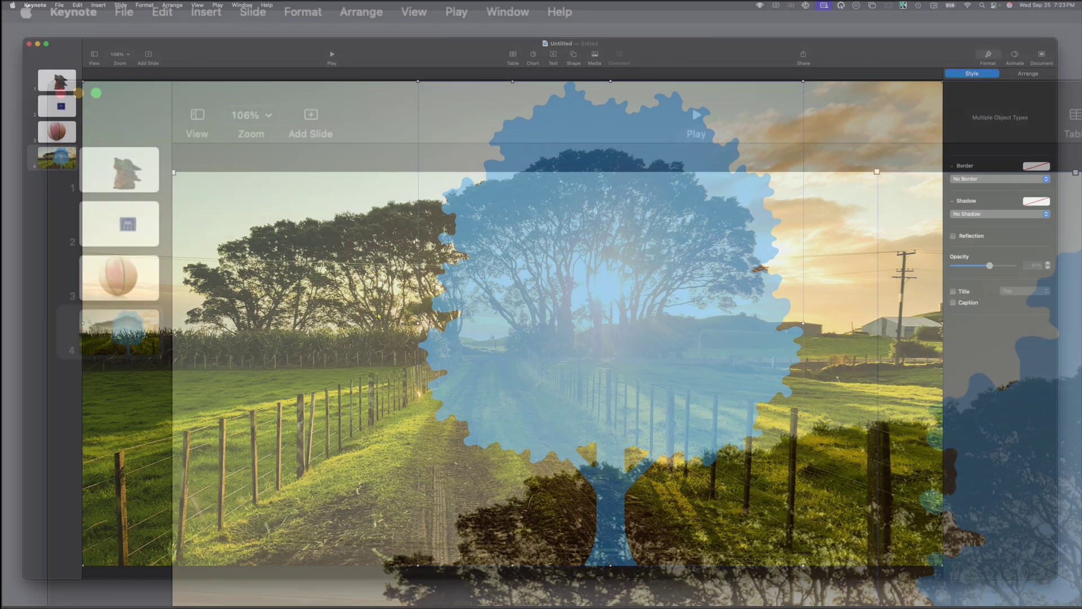
pyautogui.click(144, 5)
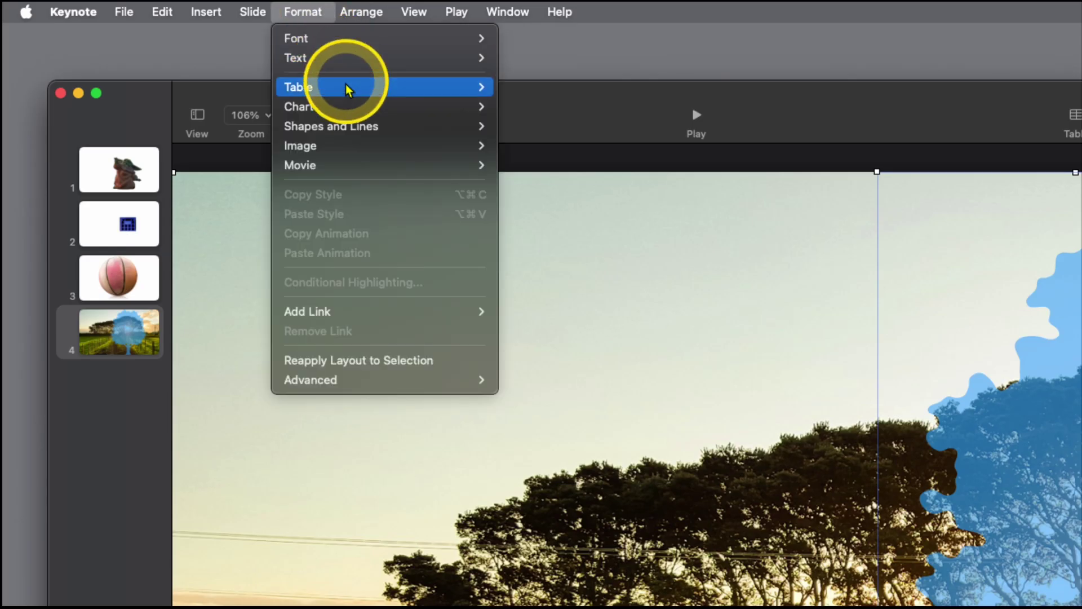
pyautogui.moveTo(170, 69)
pyautogui.click(546, 150)
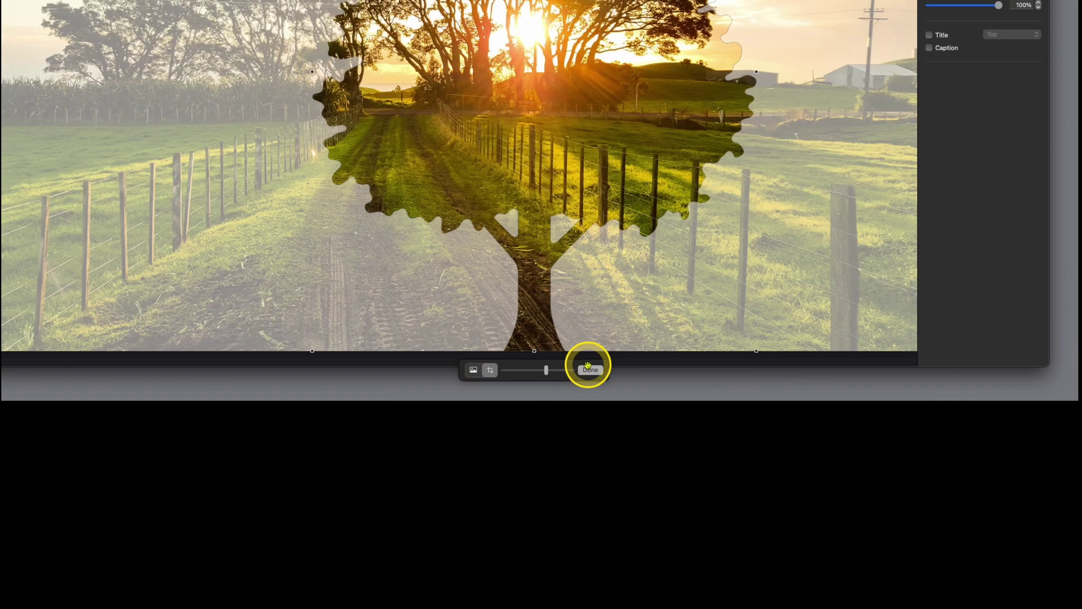
pyautogui.click(659, 582)
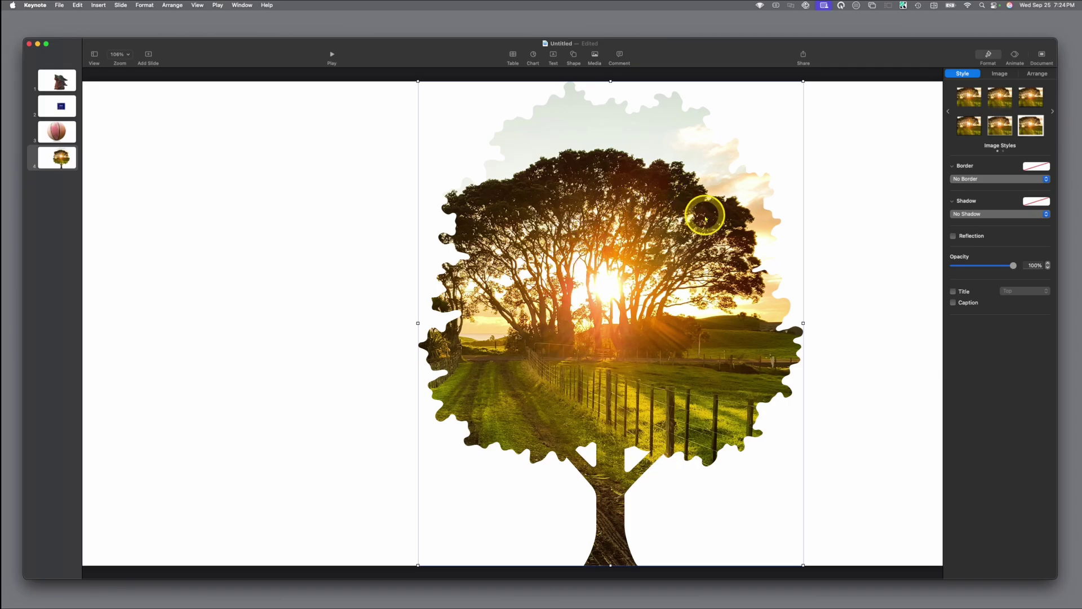
# Give the tree cut-out a black line border with a thickness of 5 pt
pyautogui.click(641, 173)
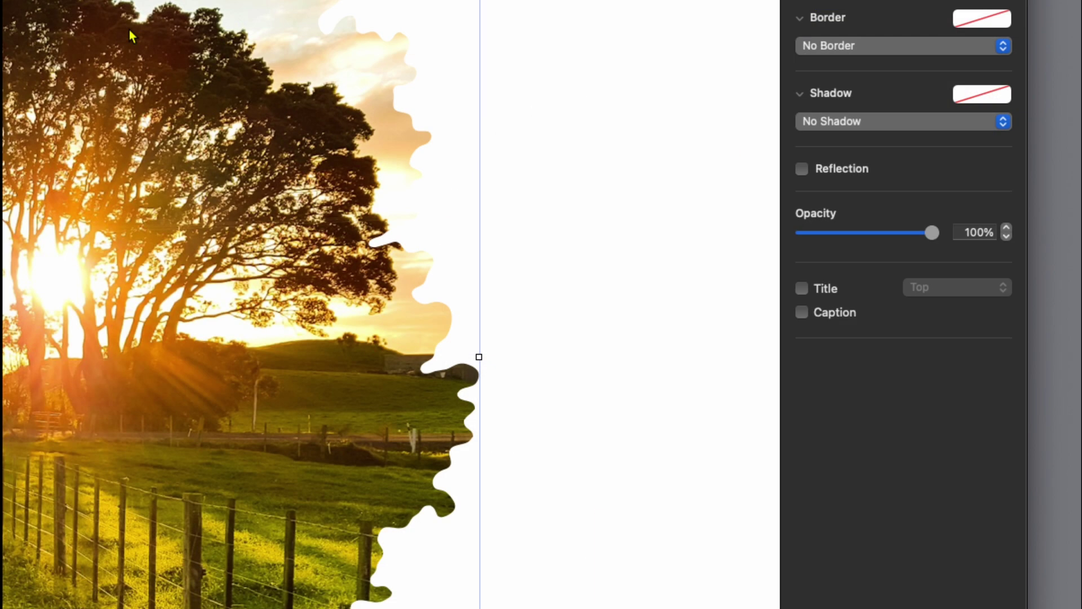
pyautogui.click(997, 180)
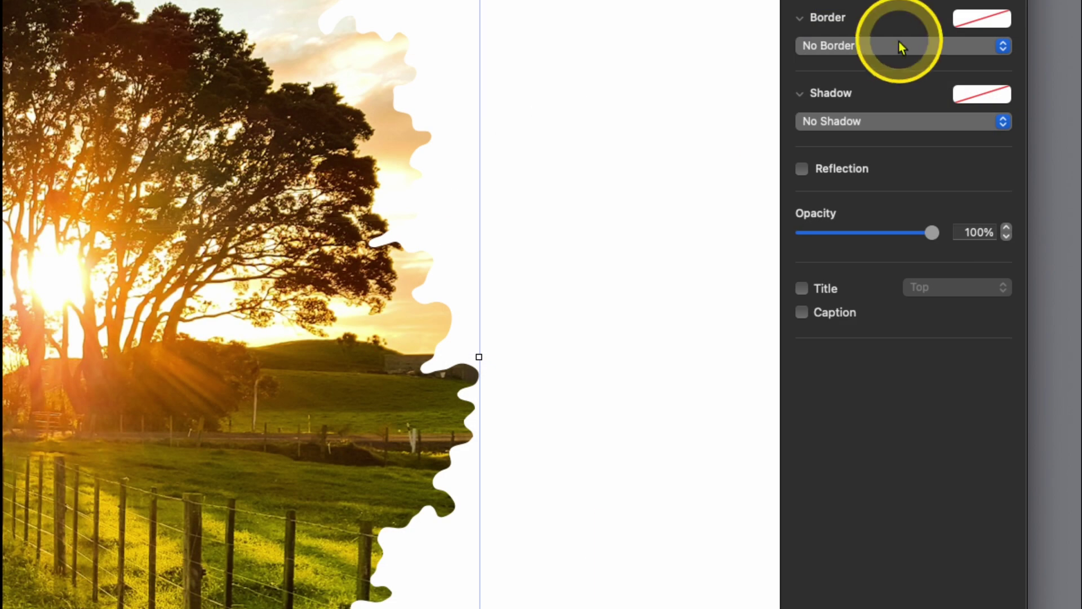
pyautogui.click(884, 66)
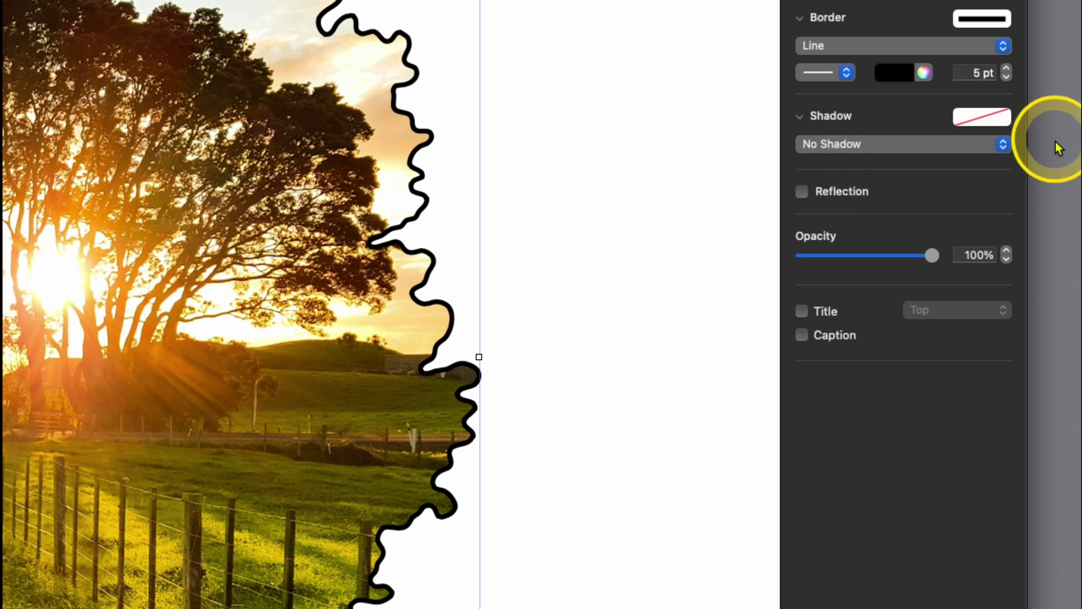
pyautogui.click(991, 75)
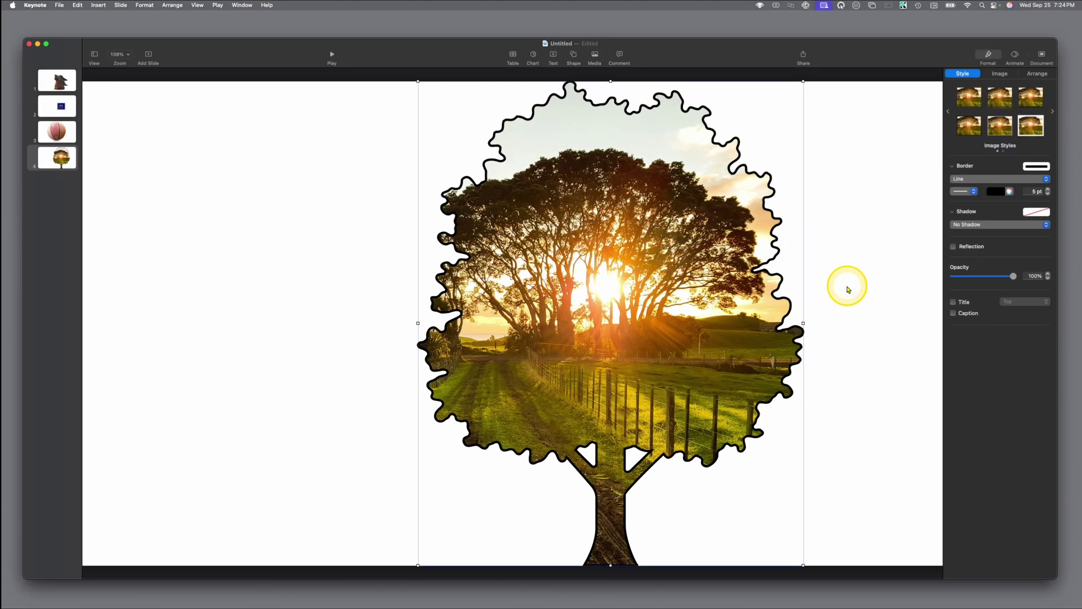
# Move the tree cut-out toward the slide's upper left and shrink it proportionally so space remains below the trunk
pyautogui.click(574, 279)
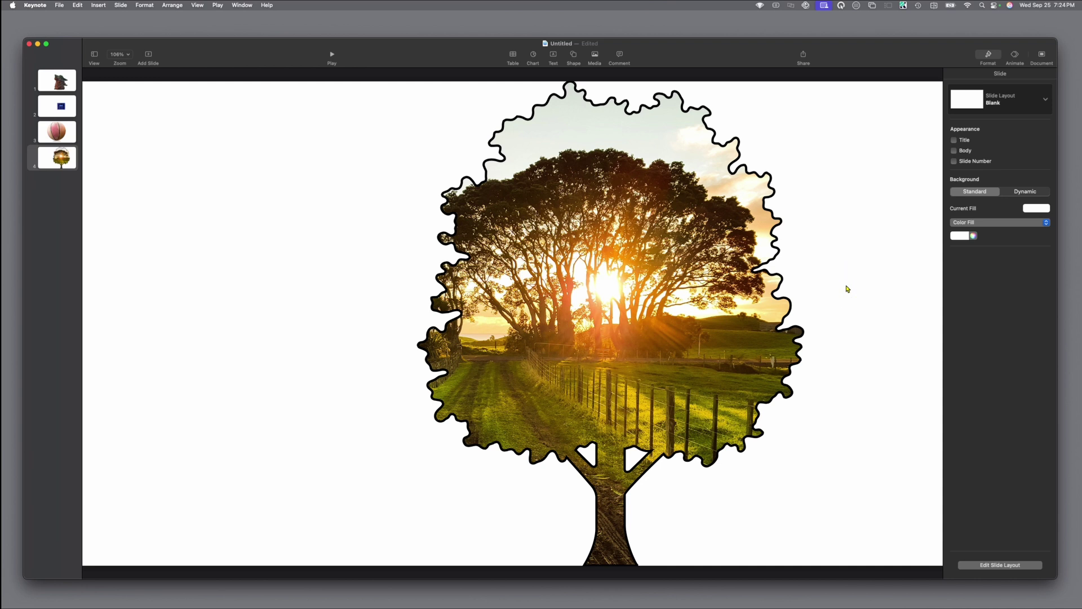
pyautogui.moveTo(640, 288); pyautogui.dragTo(564, 314)
pyautogui.moveTo(732, 566); pyautogui.dragTo(654, 483)
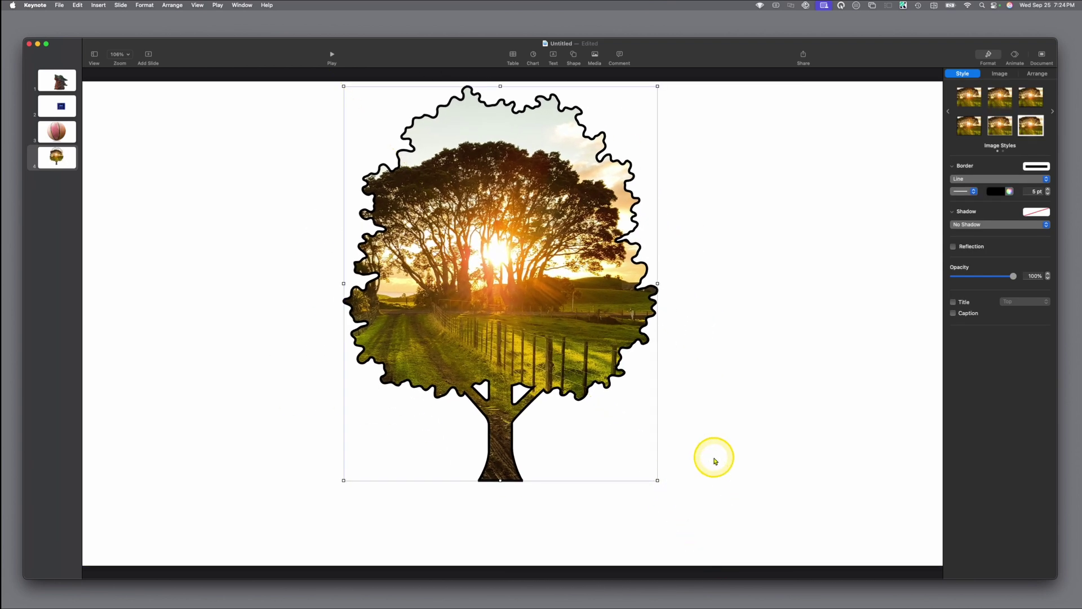
# Style the tree cut-out with a 50% reflection and a contact shadow, and move it to the slide's left side
pyautogui.click(954, 247)
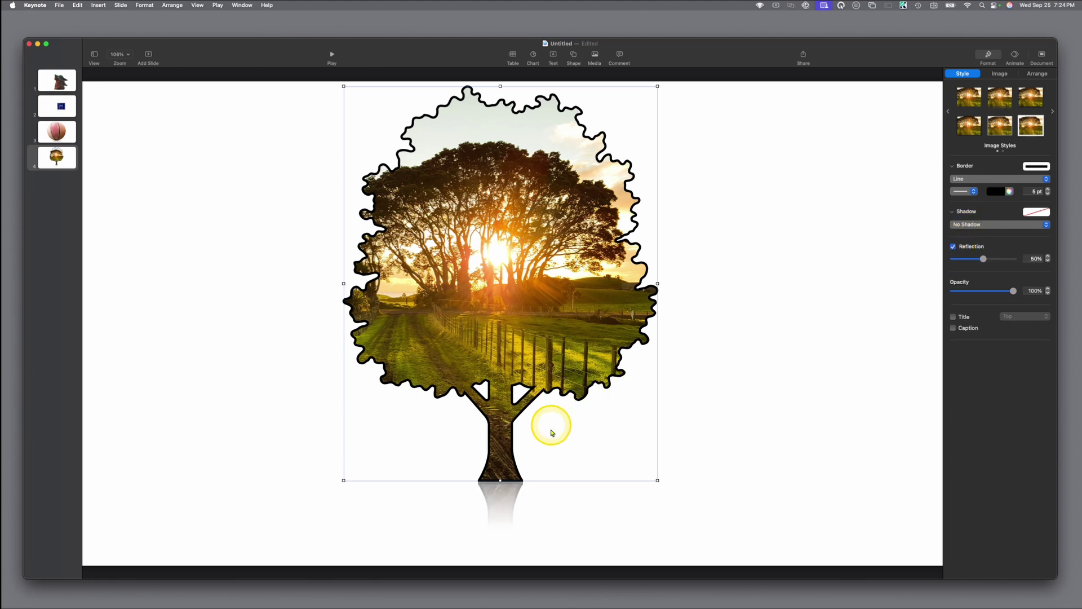
pyautogui.click(1038, 213)
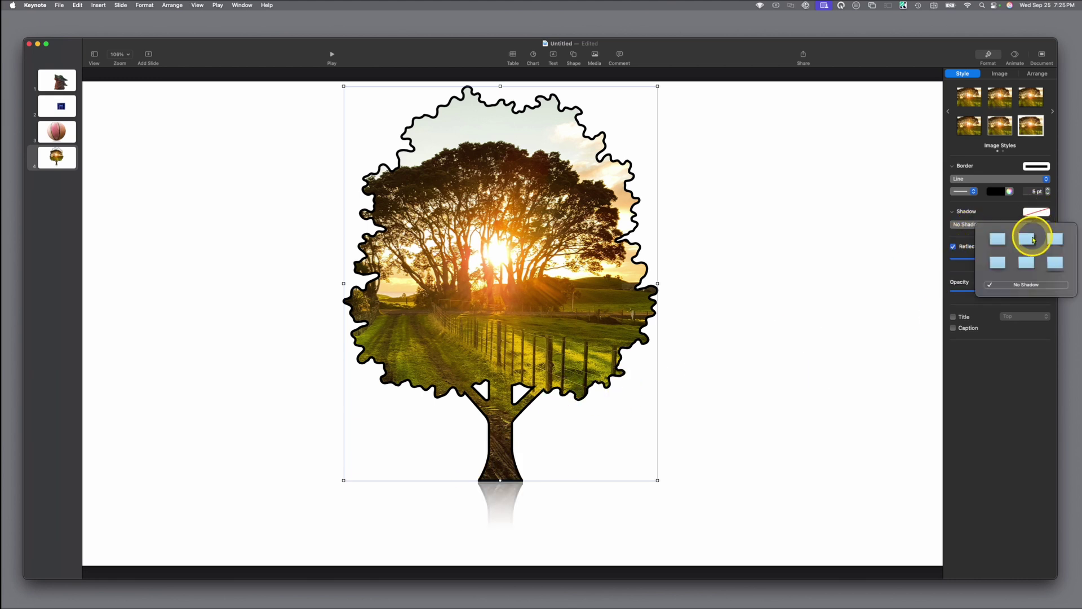
pyautogui.click(691, 432)
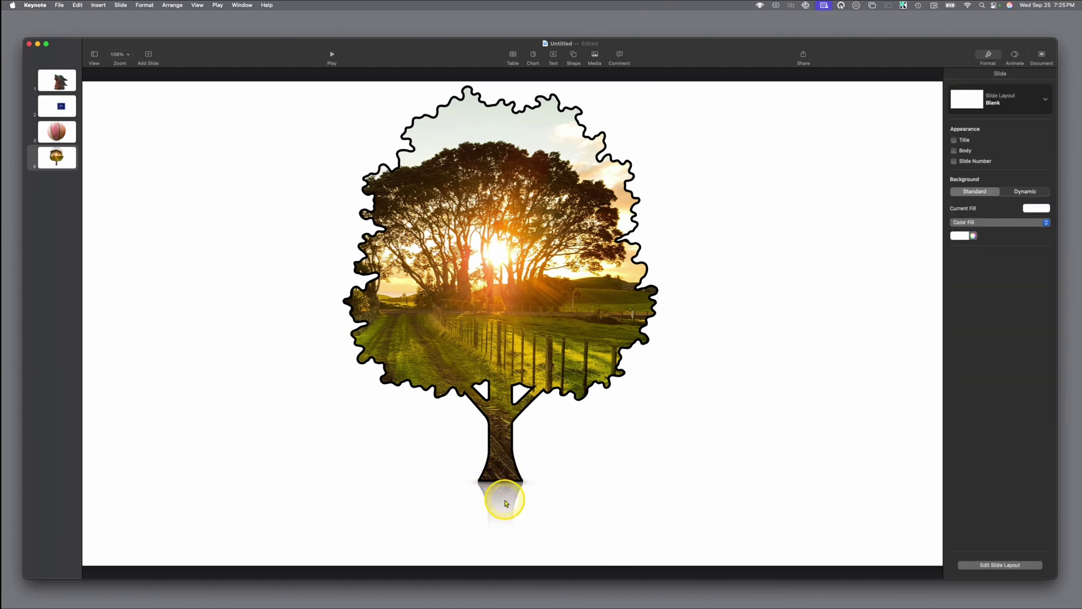
pyautogui.moveTo(517, 314); pyautogui.dragTo(297, 351)
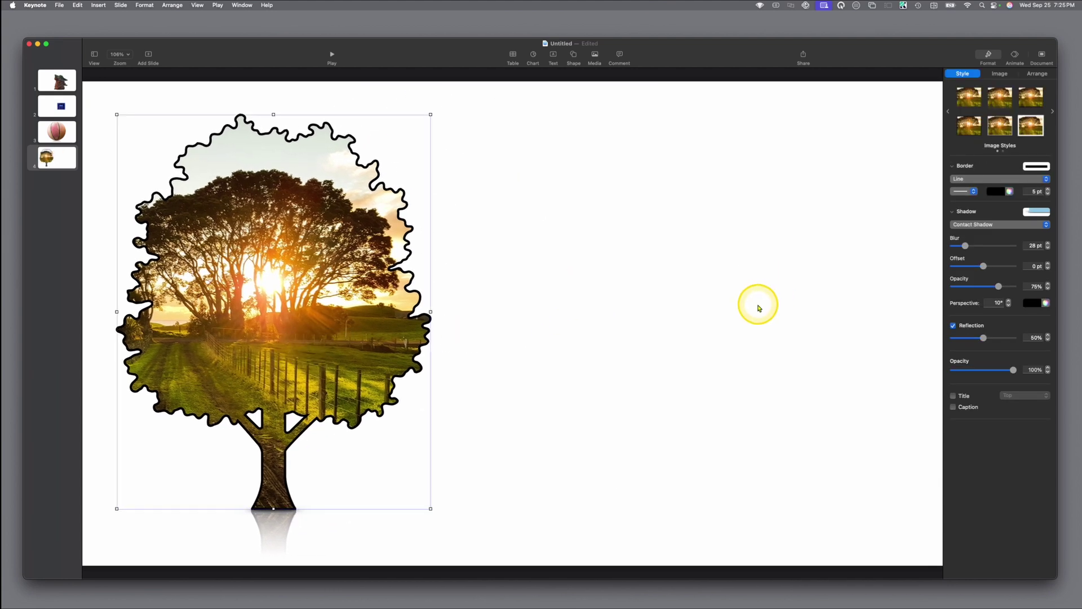
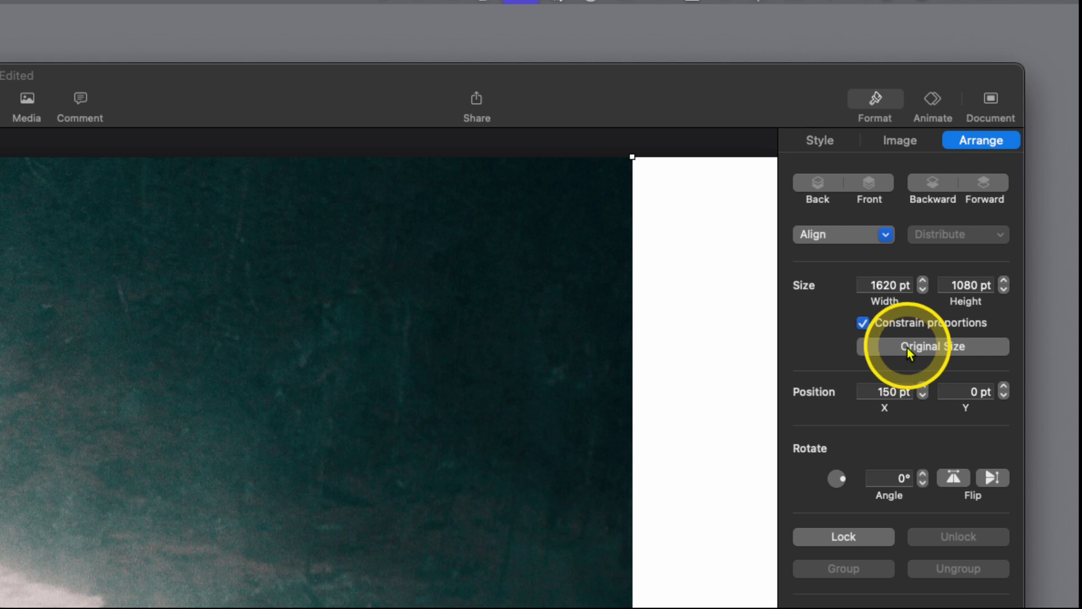
# Restore the photo of the man with the umbrella to its original size and reposition it so his whole figure lies within the slide
pyautogui.click(908, 347)
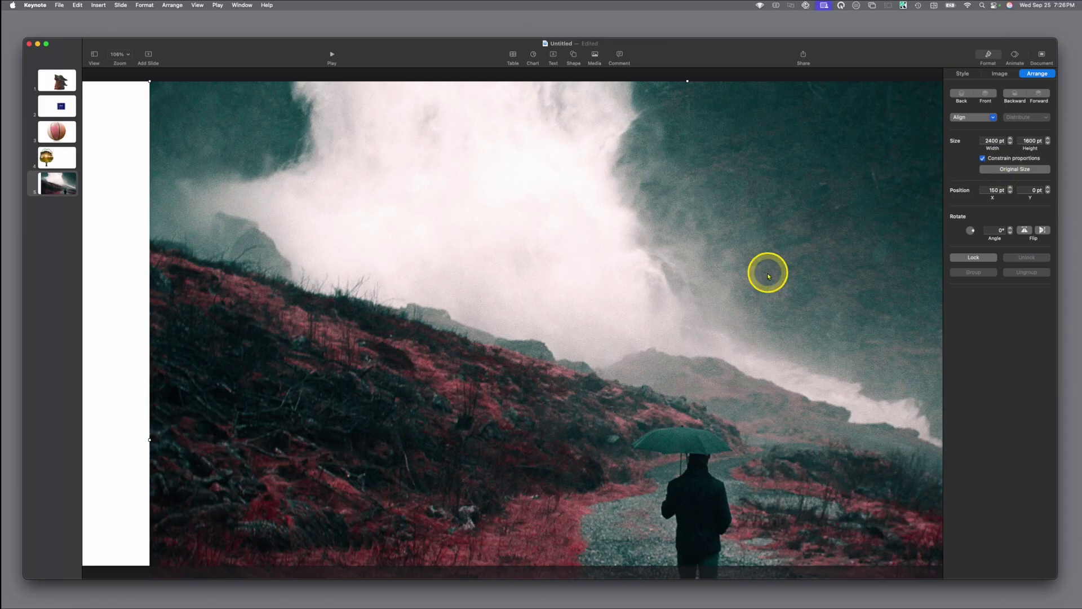
pyautogui.moveTo(769, 292); pyautogui.dragTo(655, 206)
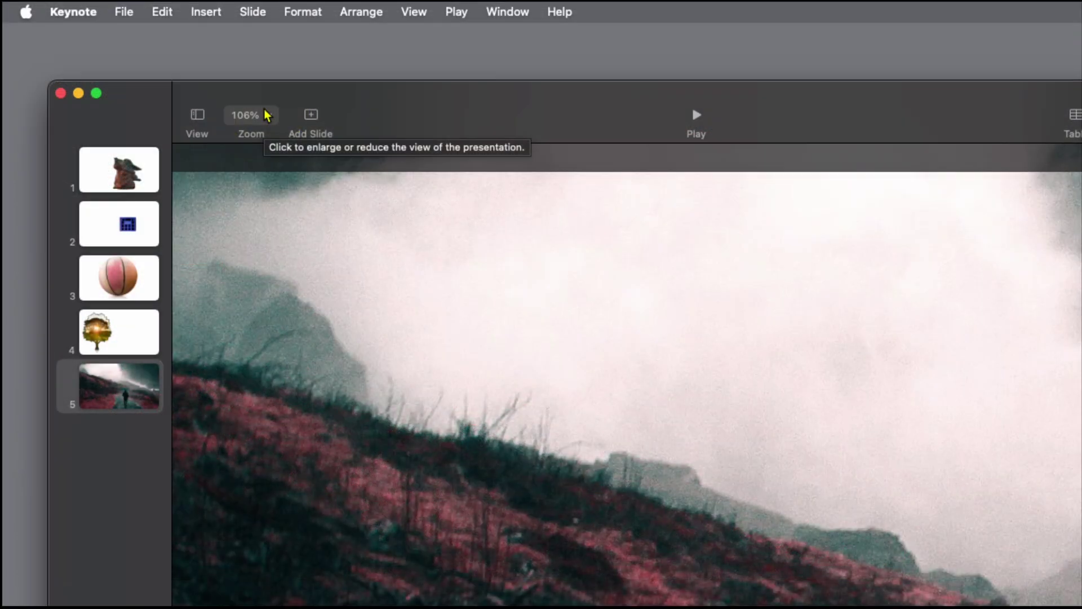
pyautogui.click(126, 54)
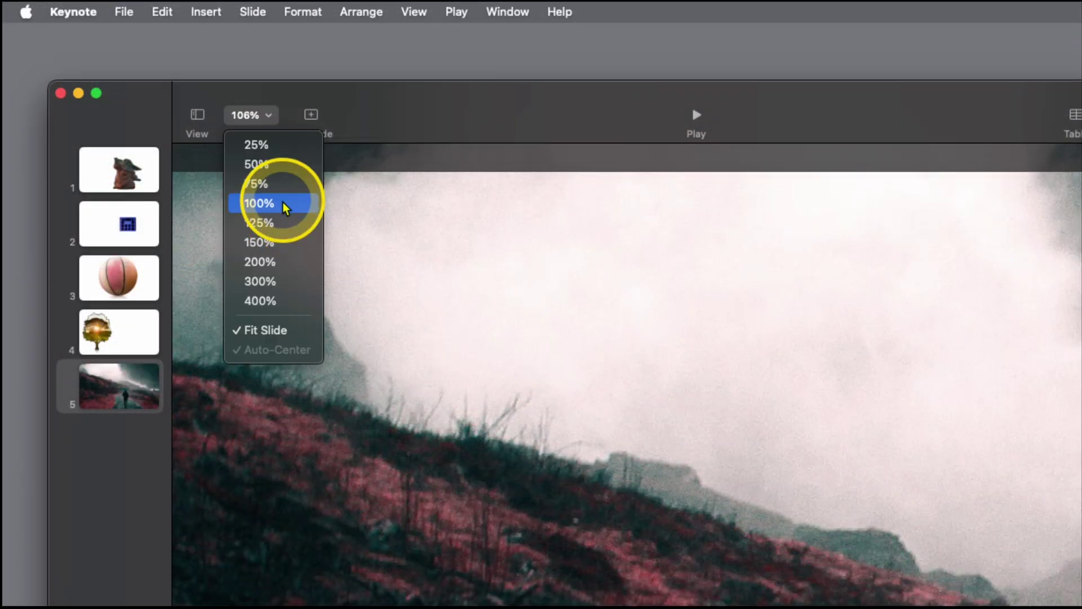
pyautogui.click(281, 187)
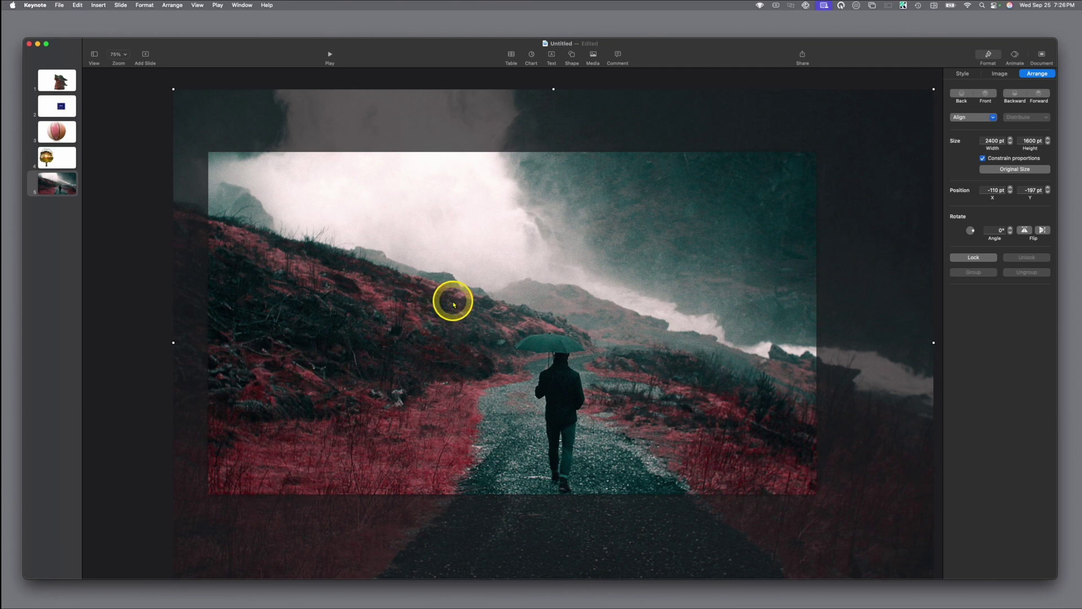
pyautogui.moveTo(454, 304); pyautogui.dragTo(463, 235)
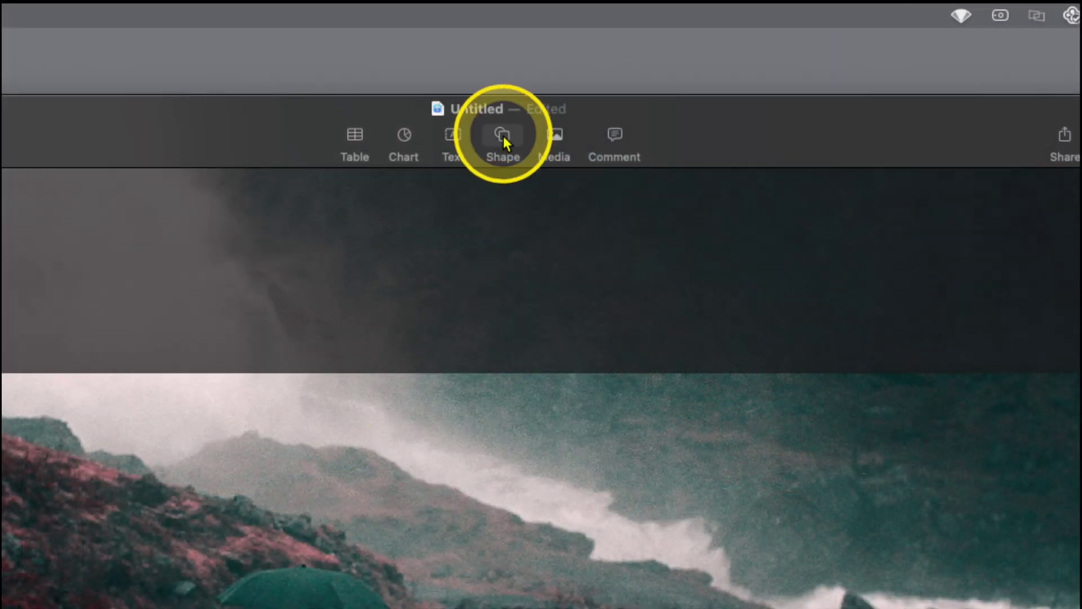
# Search the shape library for "umb" and insert the Umbrella shape with the curved handle
pyautogui.click(571, 54)
pyautogui.write('umb')
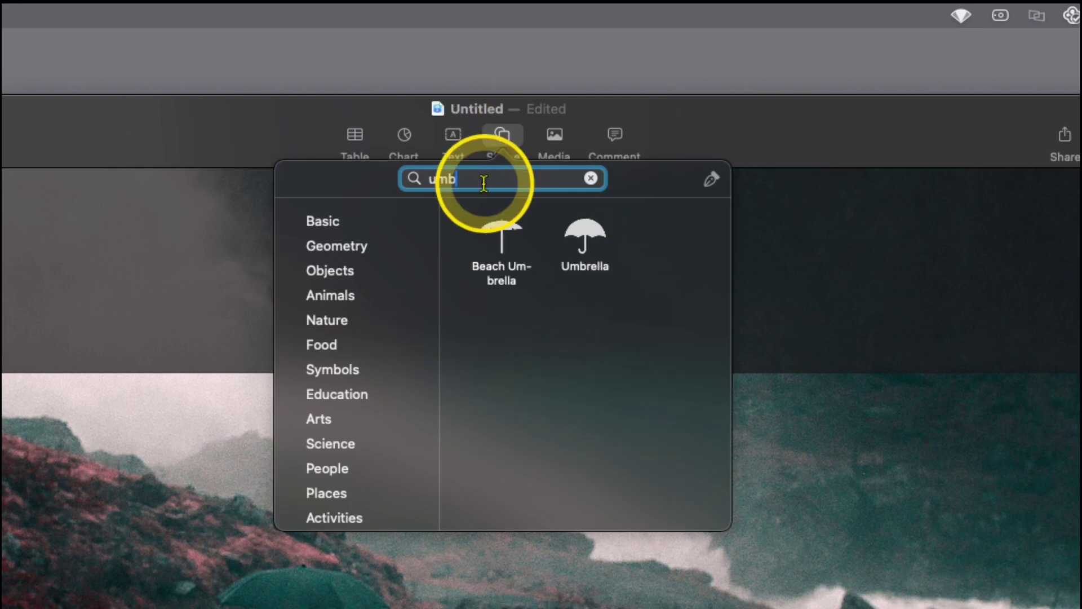
pyautogui.click(584, 224)
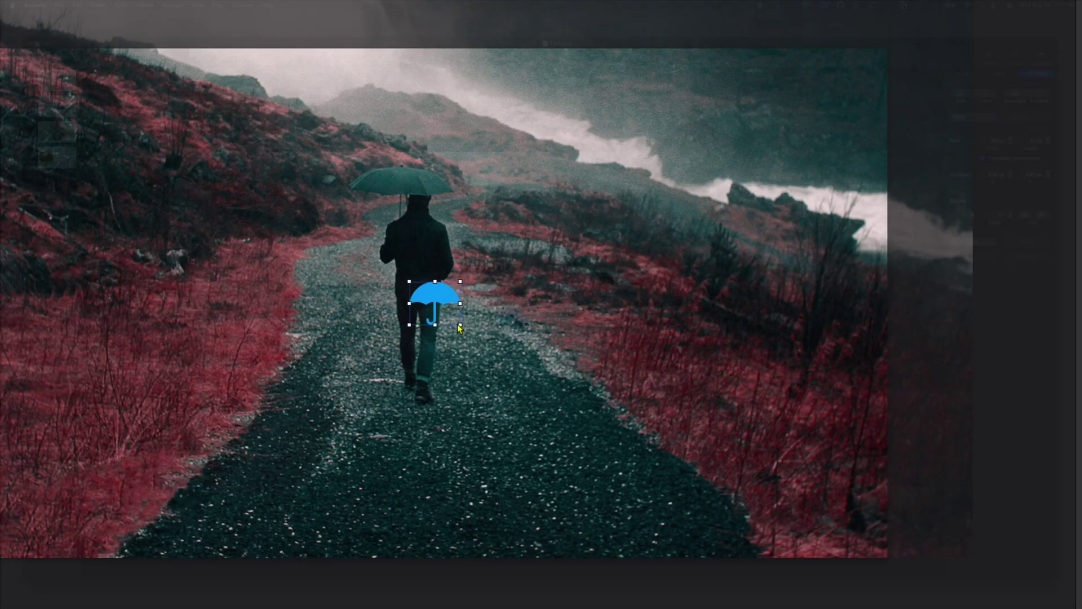
# Enlarge the umbrella shape proportionally to 663 × 560 pt and place it over the man at x 570 pt, y 179 pt
pyautogui.click(528, 336)
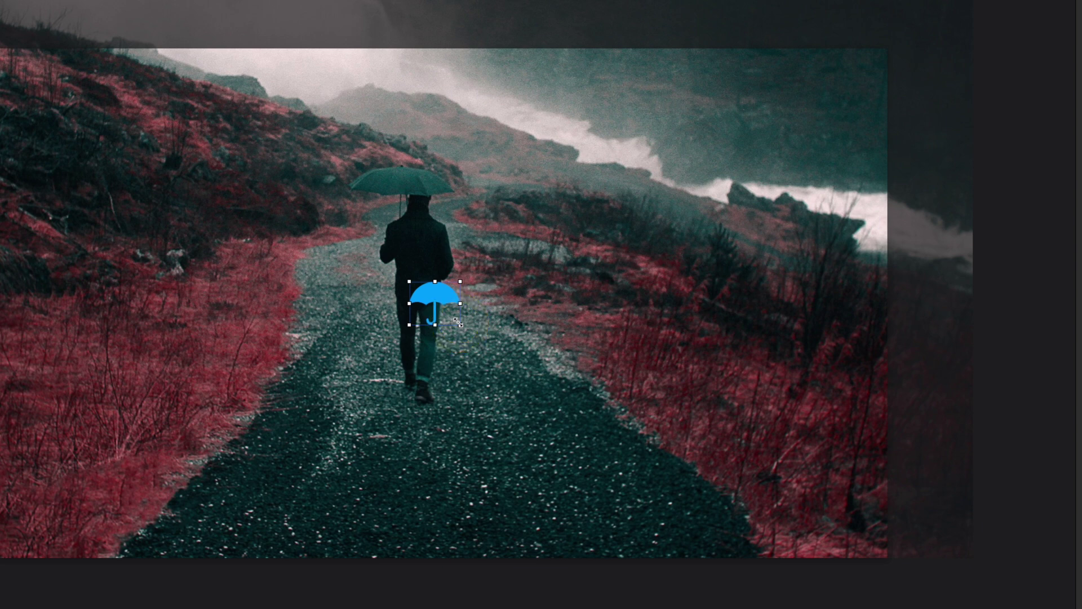
pyautogui.press('shift')
pyautogui.moveTo(460, 328); pyautogui.dragTo(733, 523)
pyautogui.click(608, 369)
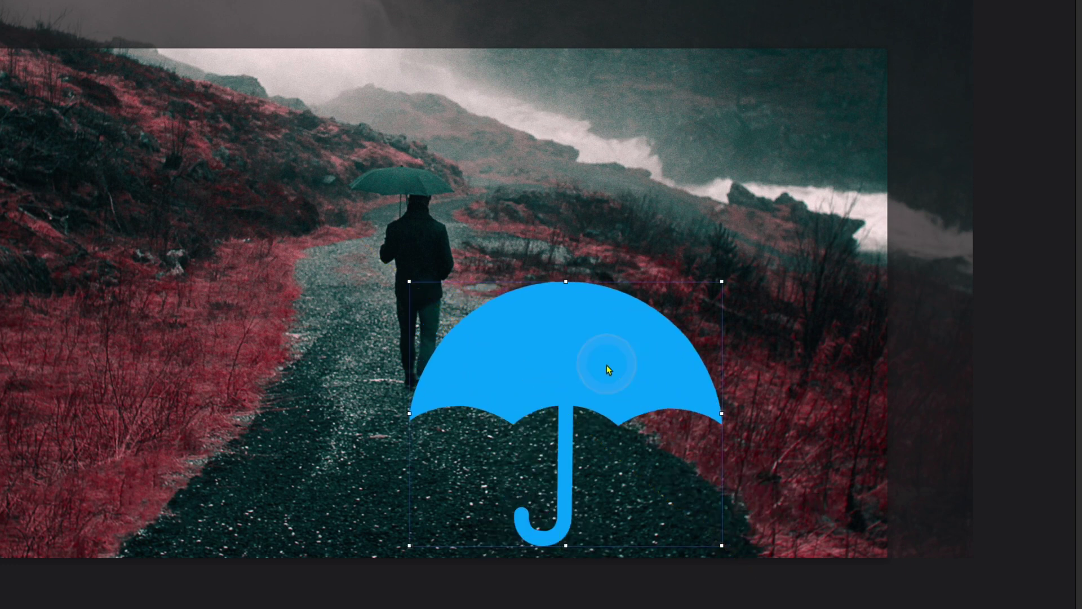
pyautogui.moveTo(607, 367); pyautogui.dragTo(453, 220)
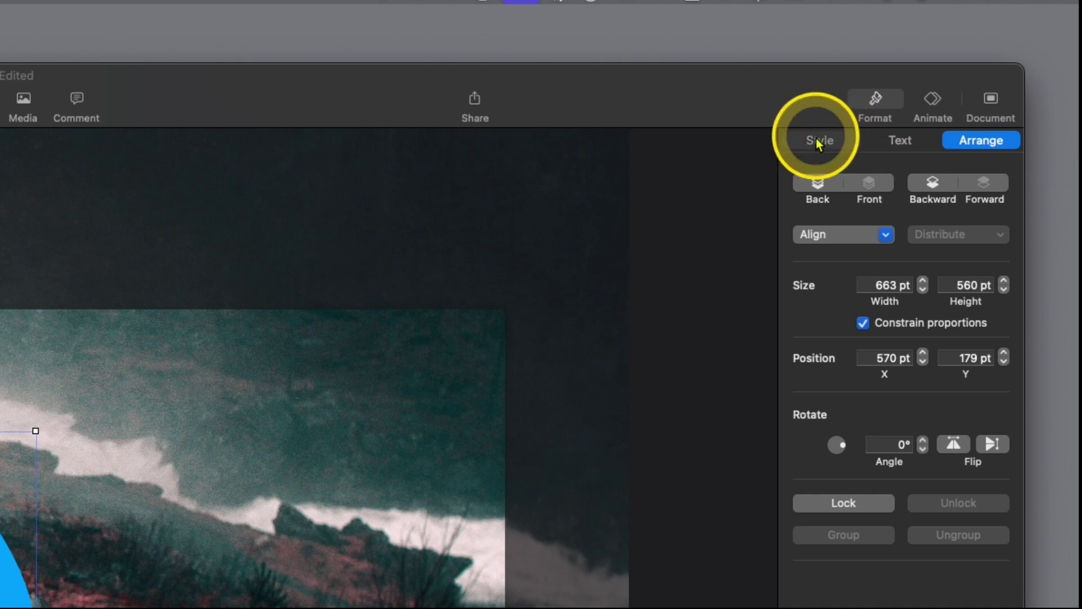
# Set the umbrella shape's opacity to 65%, and enlarge it proportionally to the slide's lower edge, centred on the man
pyautogui.click(815, 139)
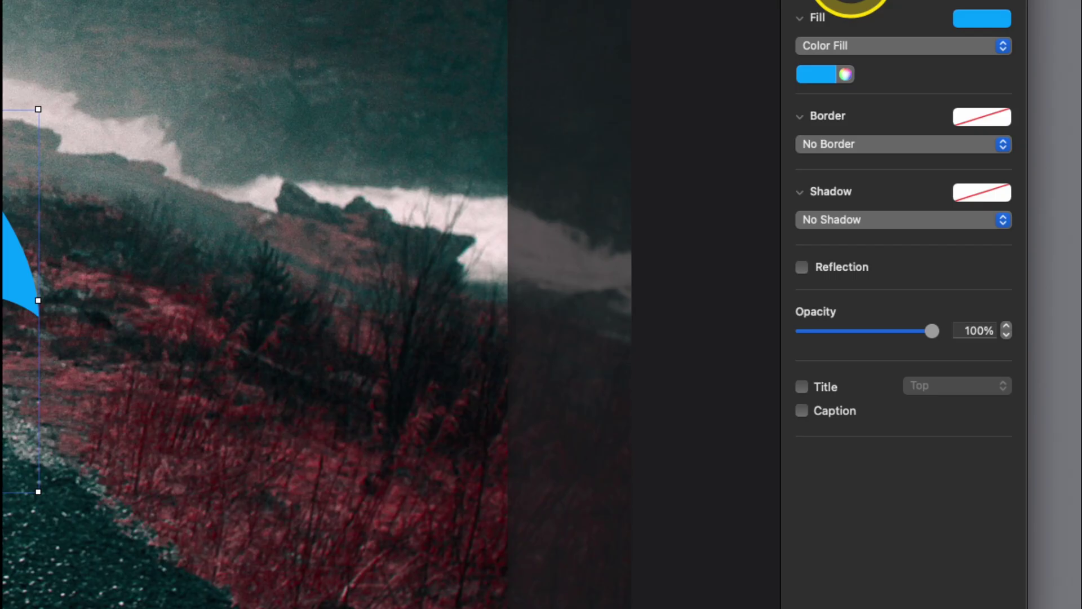
pyautogui.moveTo(932, 331); pyautogui.dragTo(887, 334)
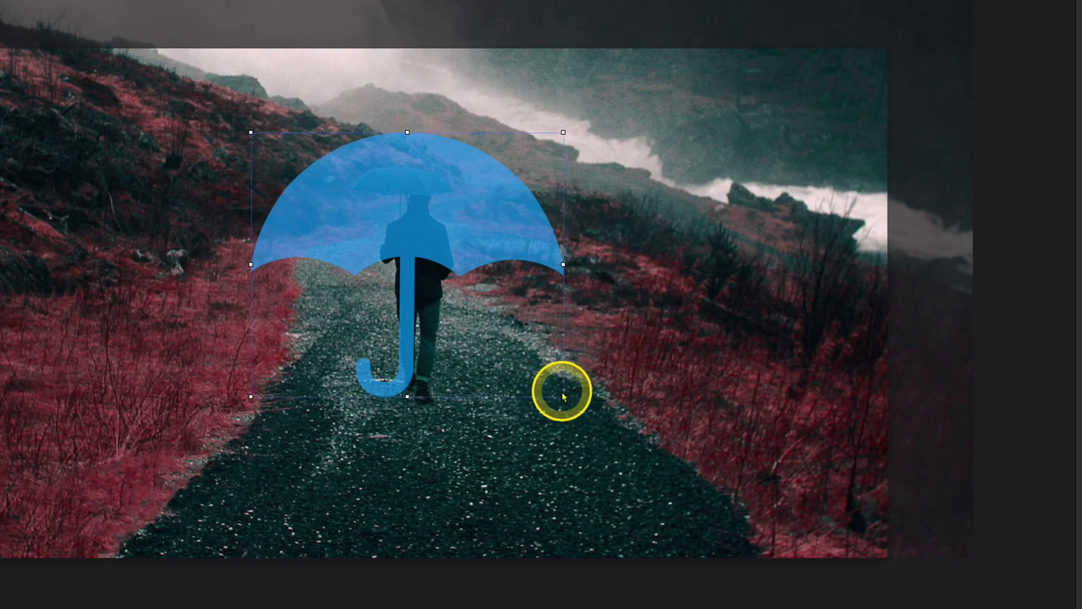
pyautogui.moveTo(563, 396); pyautogui.dragTo(766, 536)
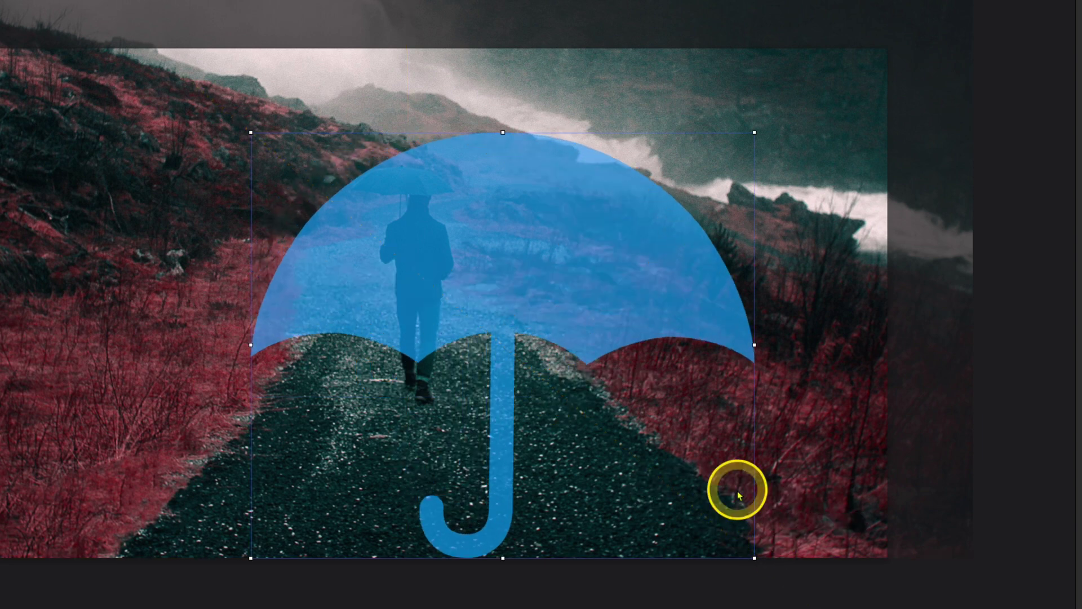
pyautogui.moveTo(546, 239); pyautogui.dragTo(468, 237)
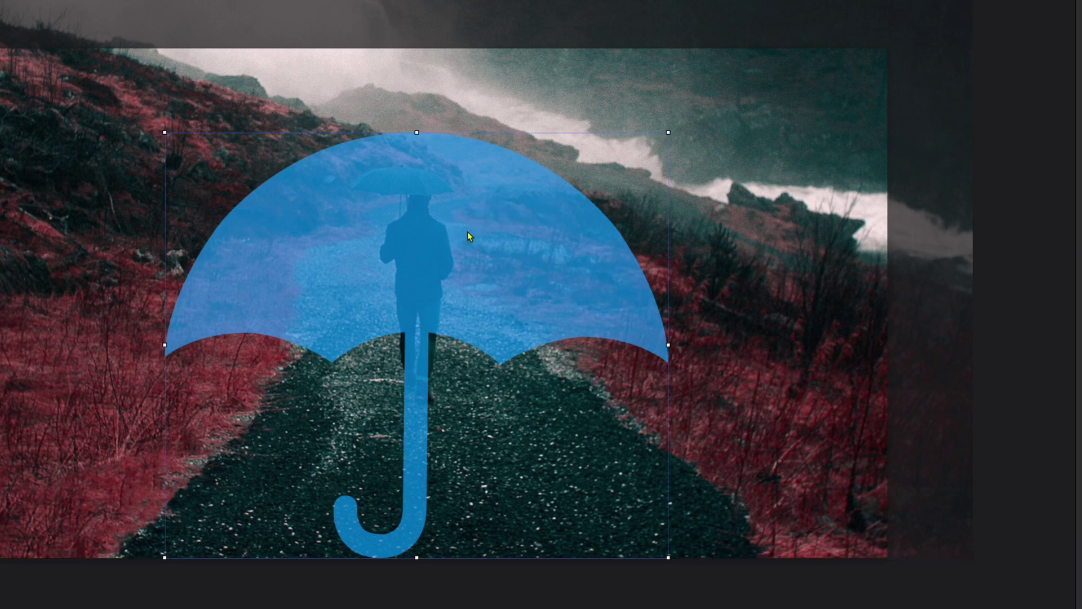
pyautogui.click(457, 231)
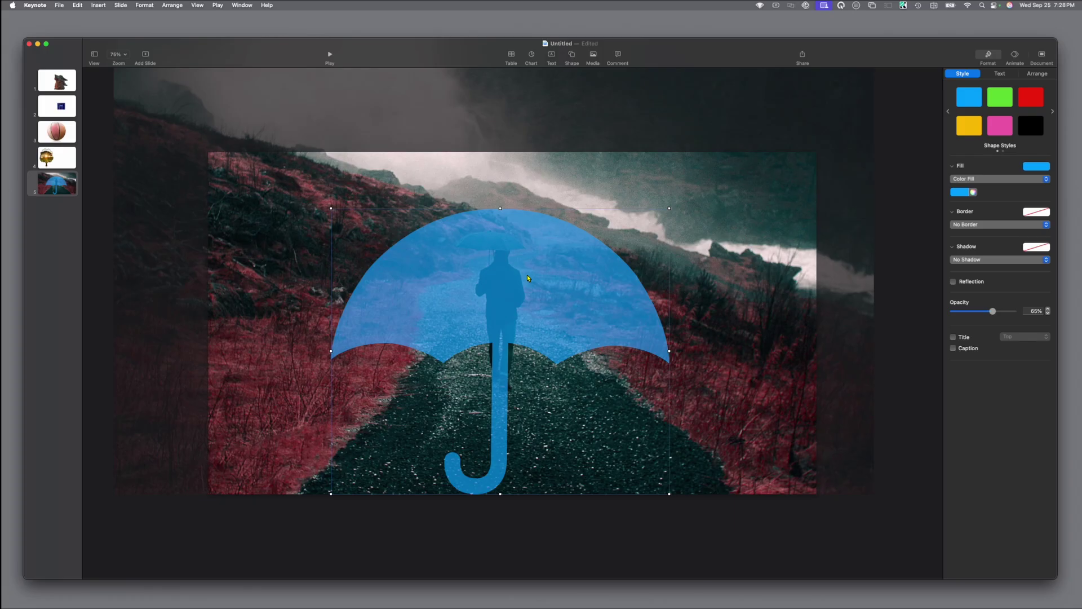
# Mask the photo with the umbrella shape using Mask With Selection, finish the mask and move the cut-out higher on the slide
pyautogui.press('super')
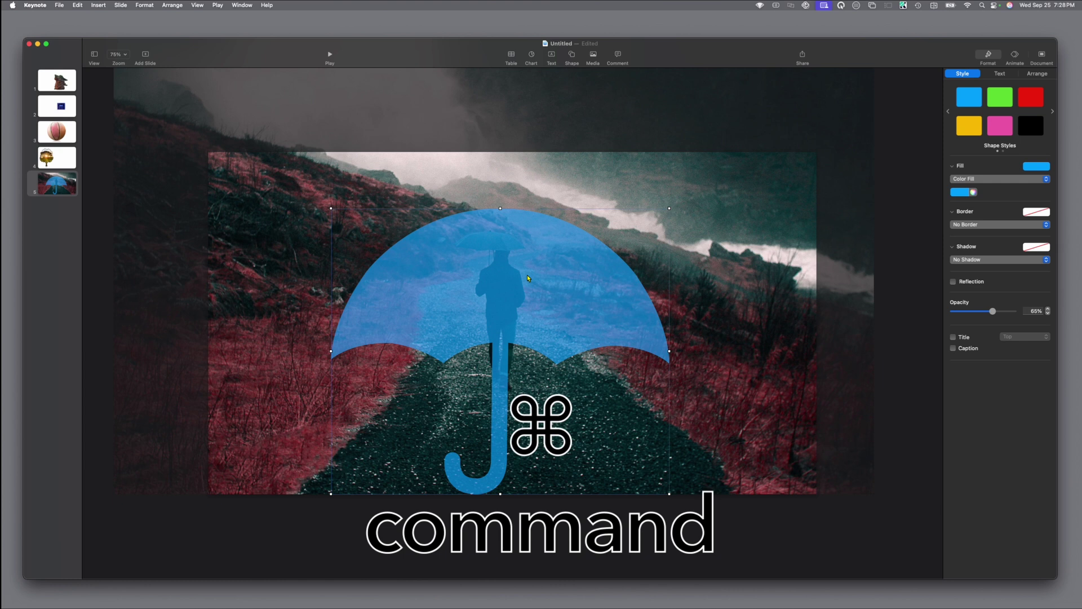
pyautogui.keyDown('super'); pyautogui.click(259, 326); pyautogui.keyUp('super')
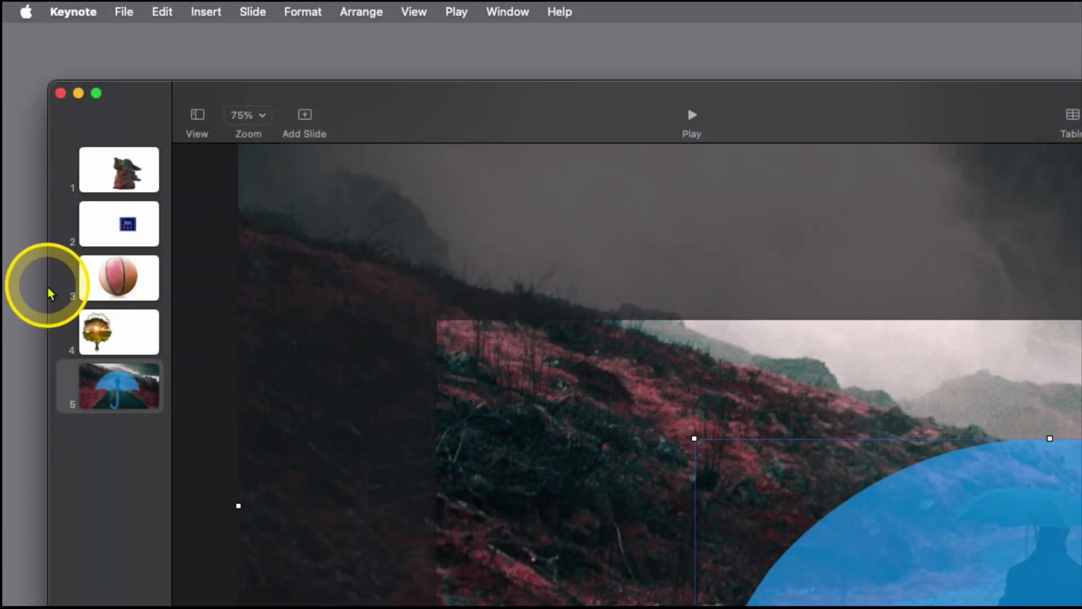
pyautogui.click(144, 5)
pyautogui.moveTo(155, 33)
pyautogui.moveTo(332, 148)
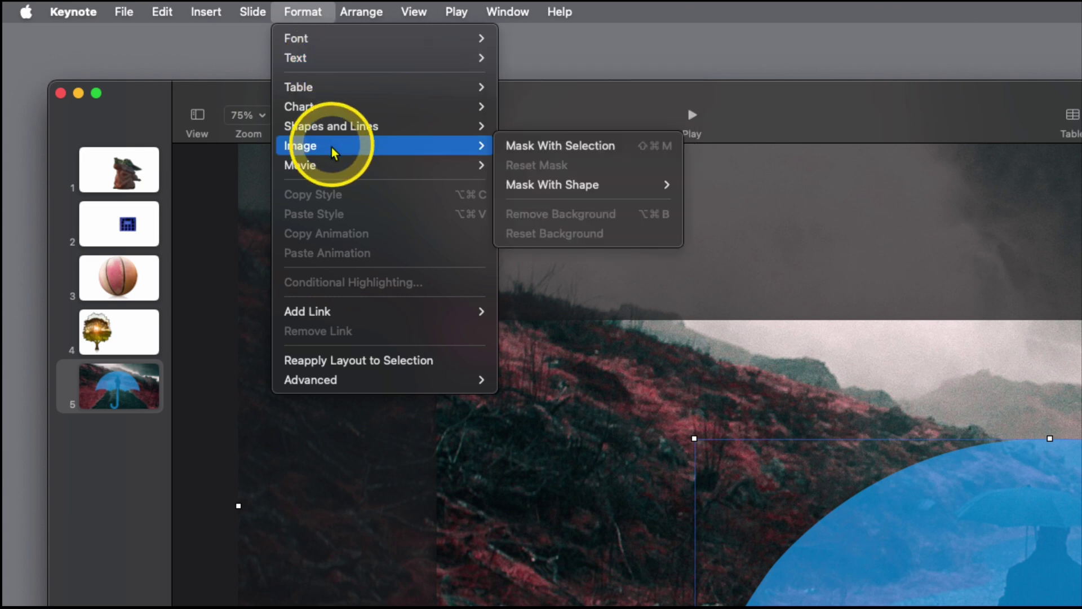
pyautogui.click(651, 155)
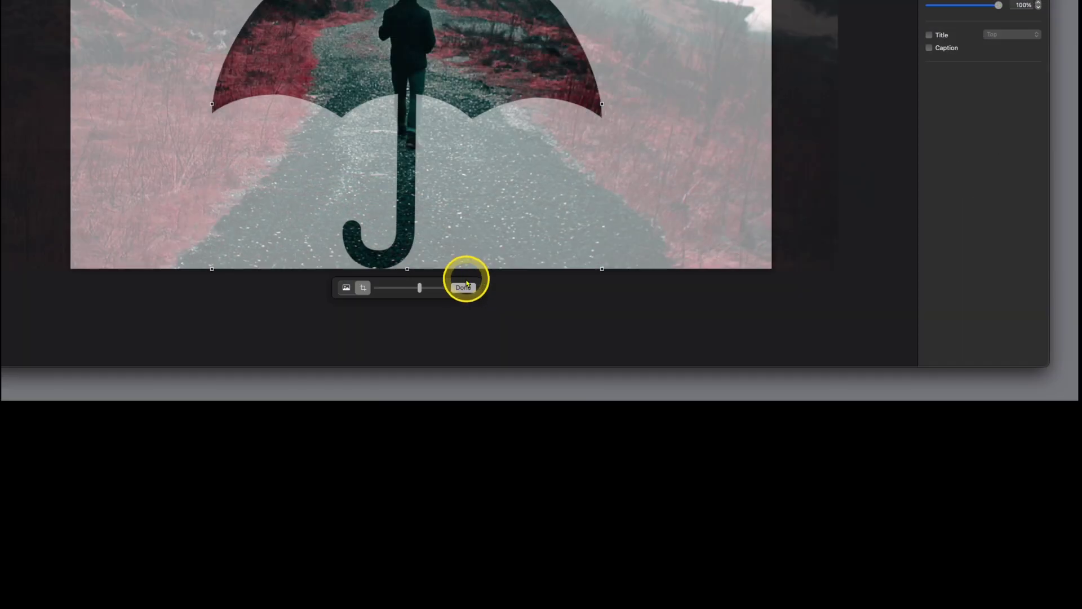
pyautogui.click(551, 510)
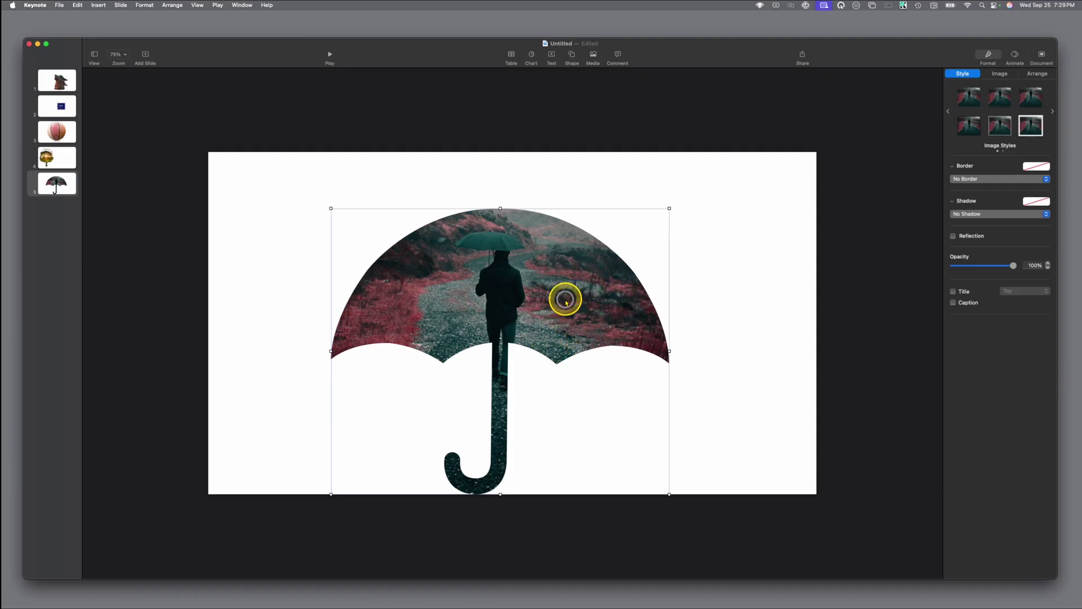
pyautogui.moveTo(566, 303); pyautogui.dragTo(565, 274)
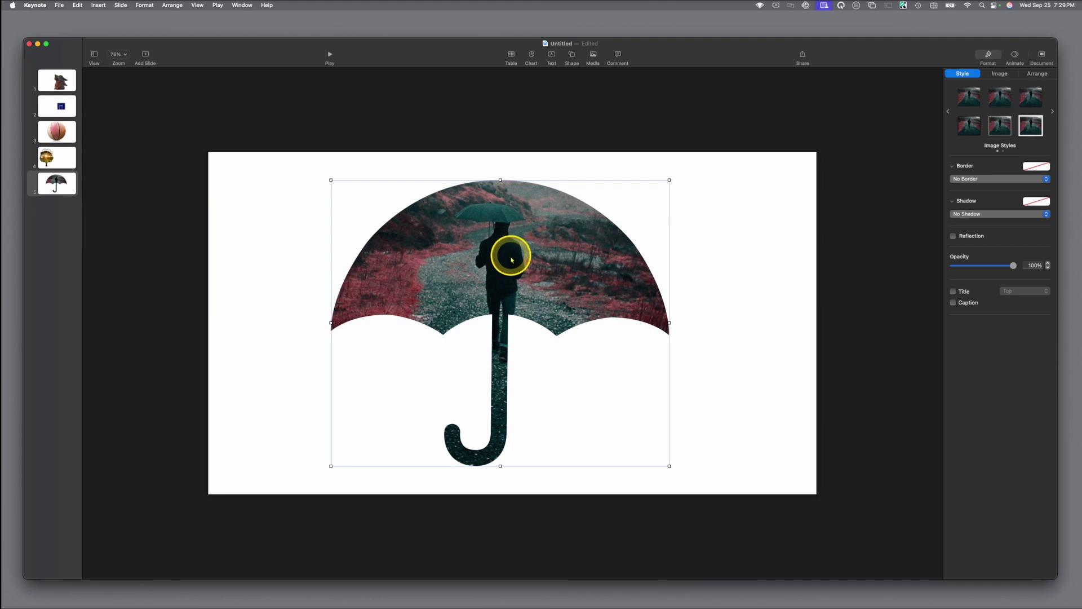
pyautogui.moveTo(548, 242); pyautogui.dragTo(545, 229)
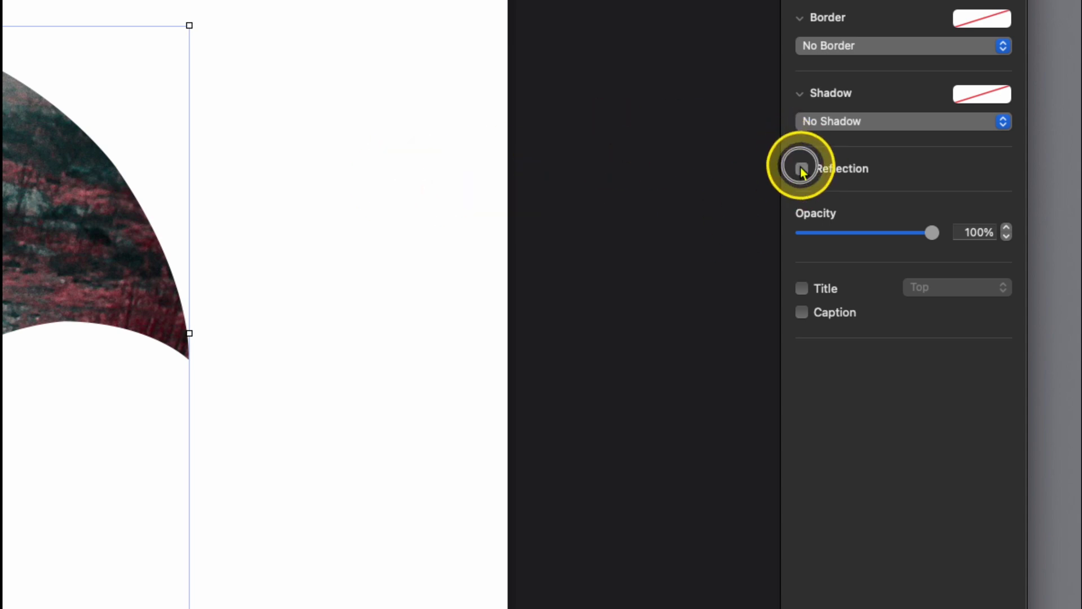
# Enable a 50% reflection on the umbrella cut-out and apply the second drop shadow preset
pyautogui.click(802, 169)
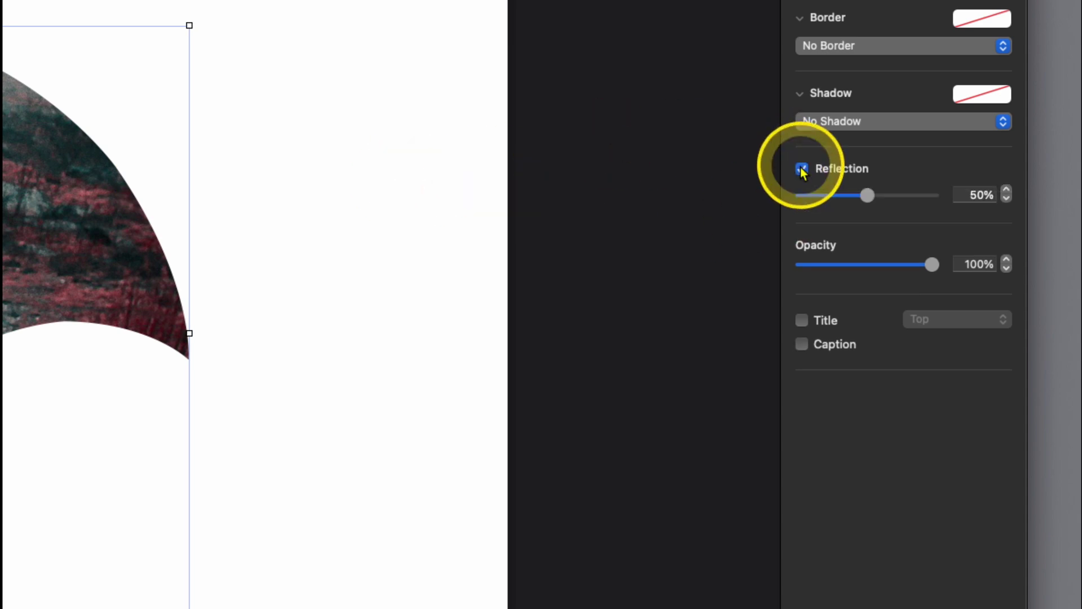
pyautogui.click(977, 100)
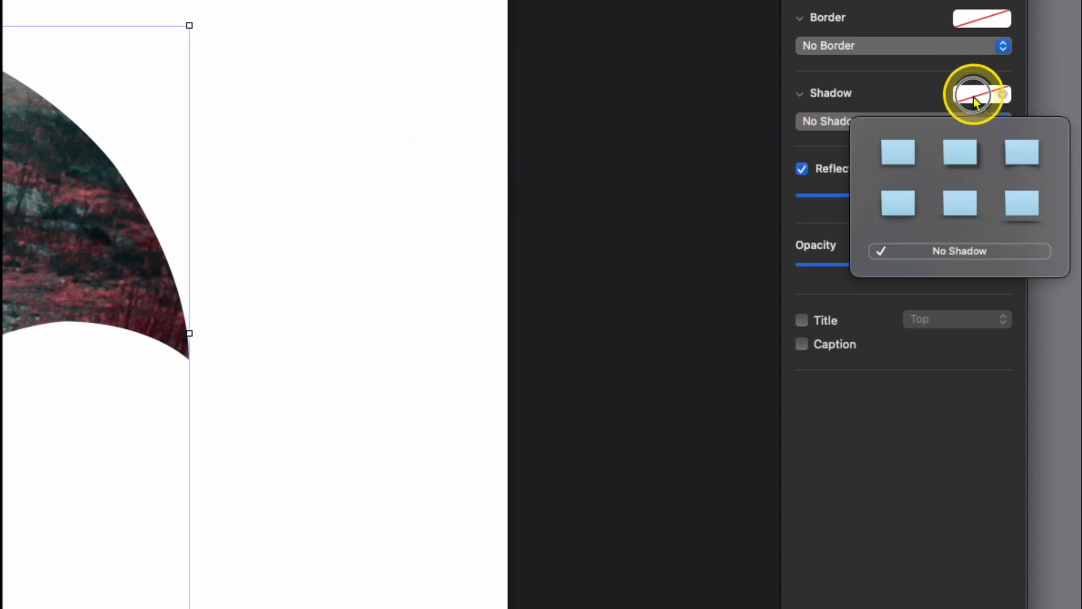
pyautogui.click(961, 153)
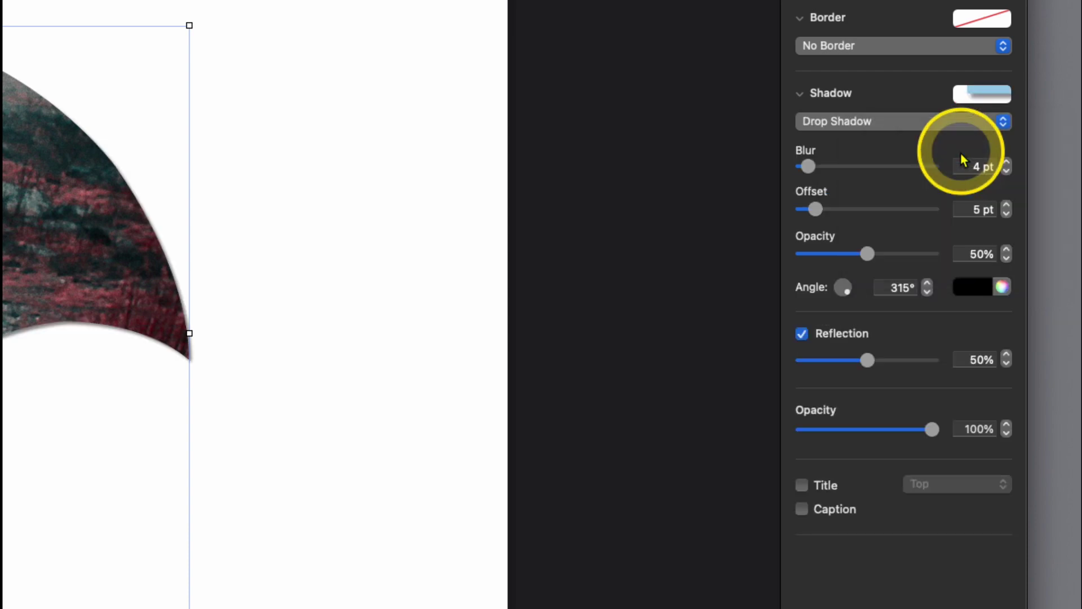
# Set the umbrella's shadow to 27 pt offset, 70% opacity and 19 pt blur, and nudge the cut-out slightly right on the slide
pyautogui.moveTo(813, 214); pyautogui.dragTo(883, 207)
pyautogui.moveTo(871, 261); pyautogui.dragTo(897, 257)
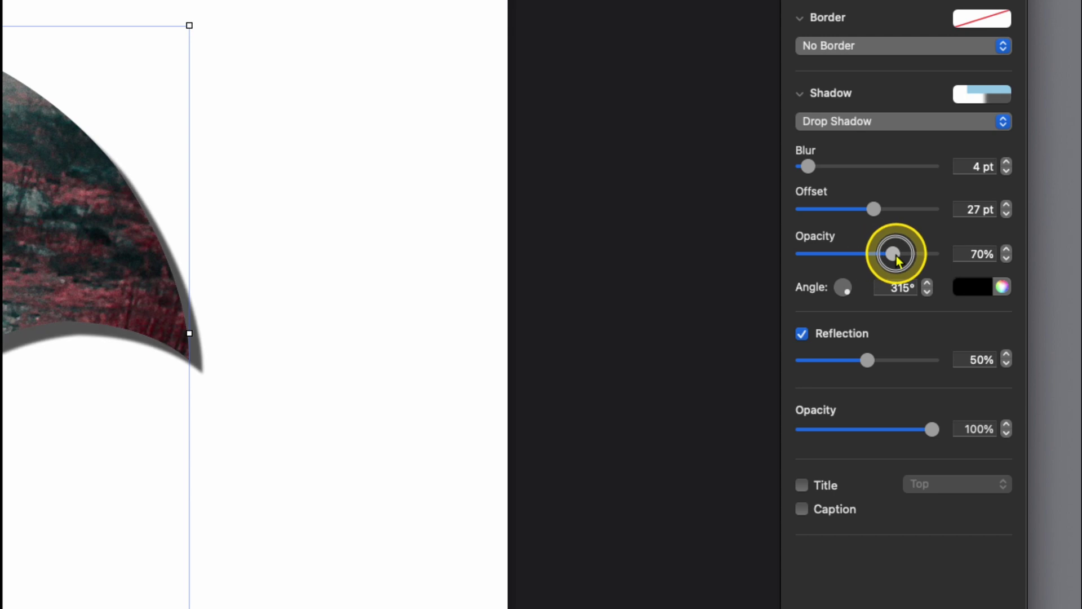
pyautogui.moveTo(810, 168); pyautogui.dragTo(829, 169)
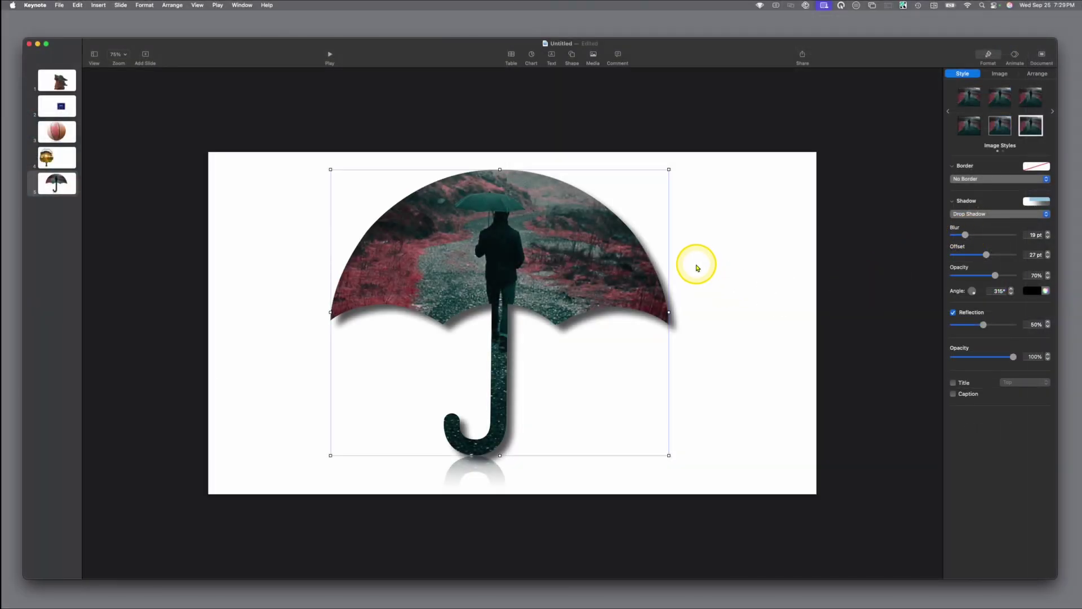
pyautogui.moveTo(551, 261); pyautogui.dragTo(557, 270)
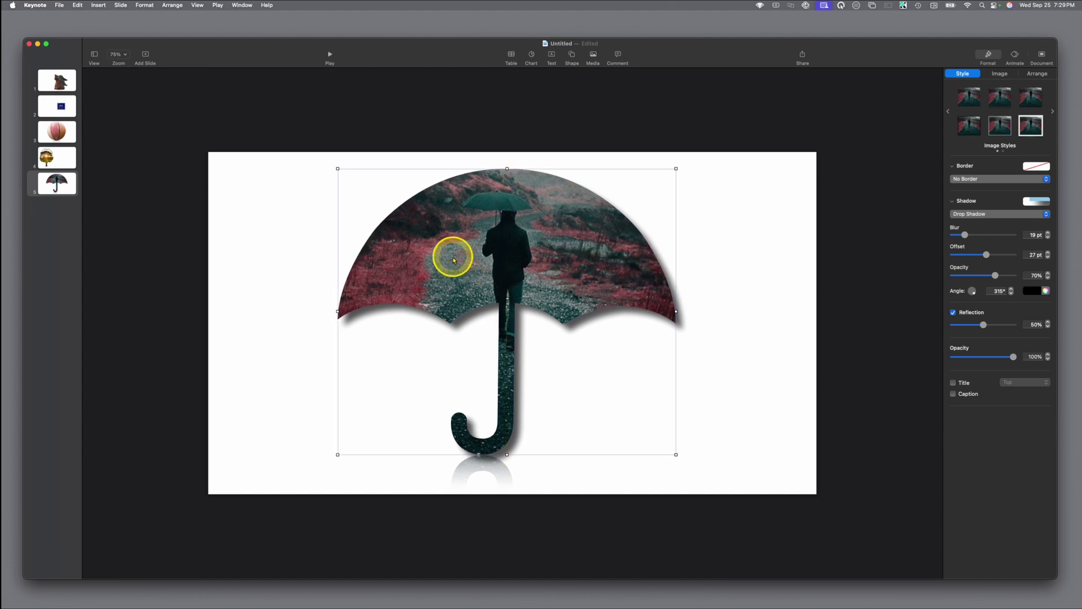
pyautogui.click(310, 246)
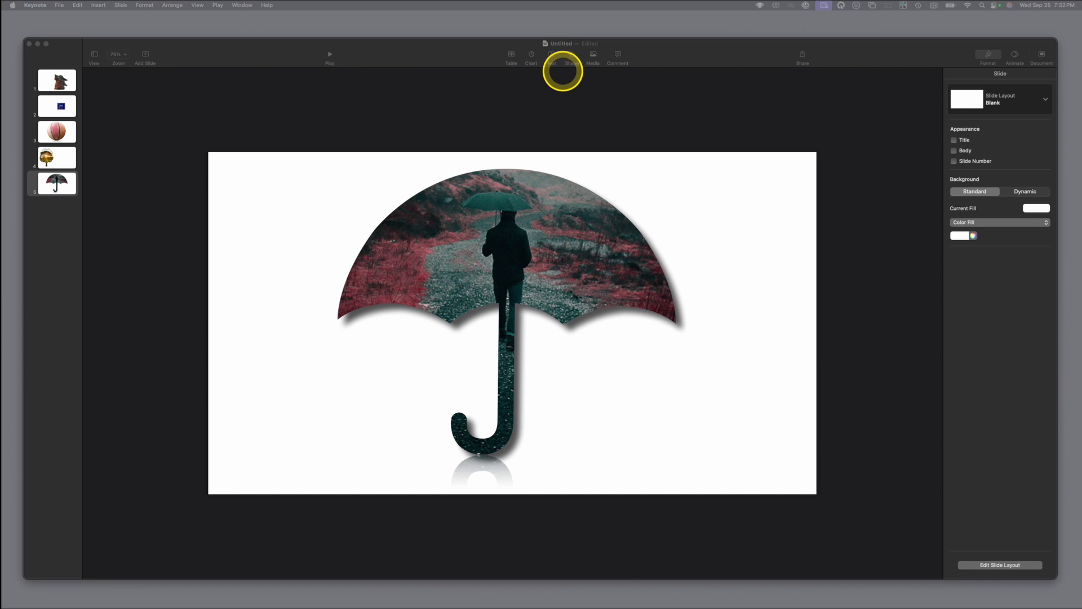
# Insert the 0:46 raindrops-on-water video from the Shape Masks album and move it to x 0 pt, y 0 pt on the slide
pyautogui.click(595, 56)
pyautogui.click(597, 66)
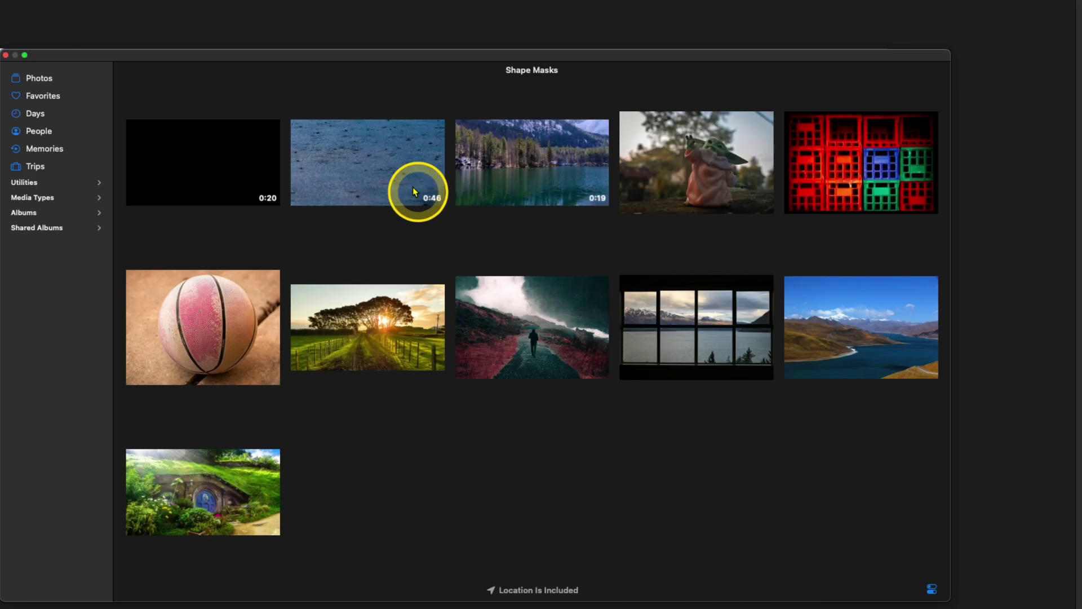
pyautogui.click(376, 164)
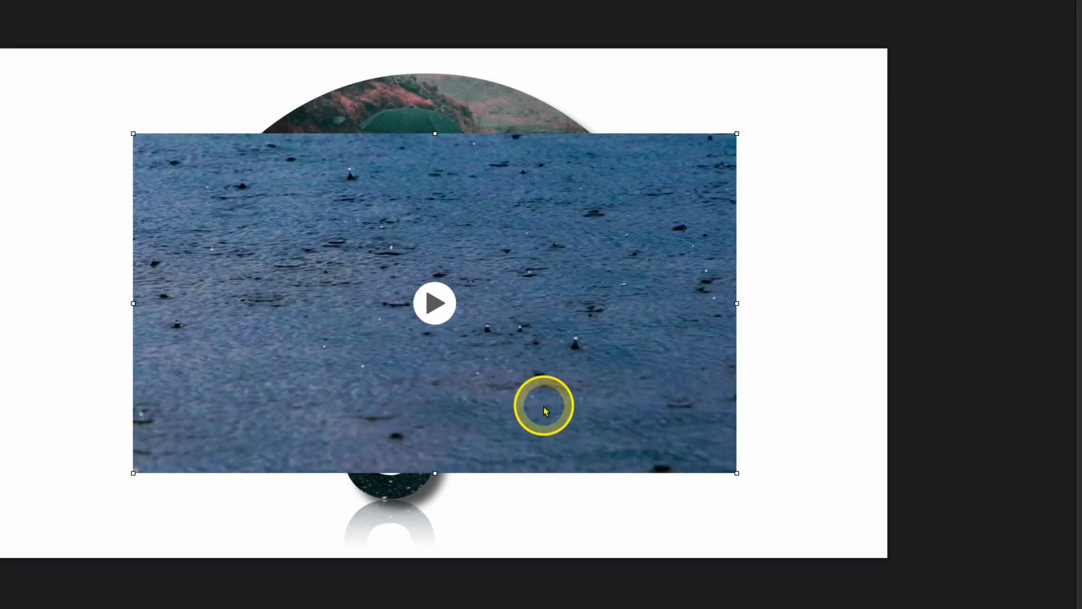
pyautogui.moveTo(546, 406); pyautogui.dragTo(390, 324)
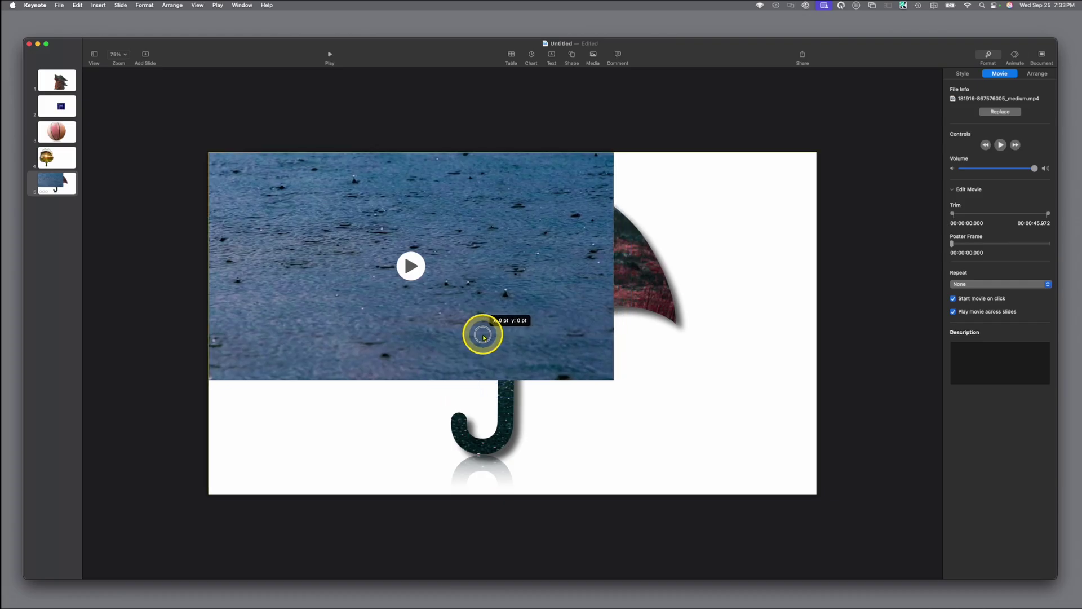
pyautogui.moveTo(482, 337); pyautogui.dragTo(483, 334)
# Enlarge the rain video proportionally to 1920 × 1080 pt and send it to the back behind the umbrella cut-out
pyautogui.press('shift')
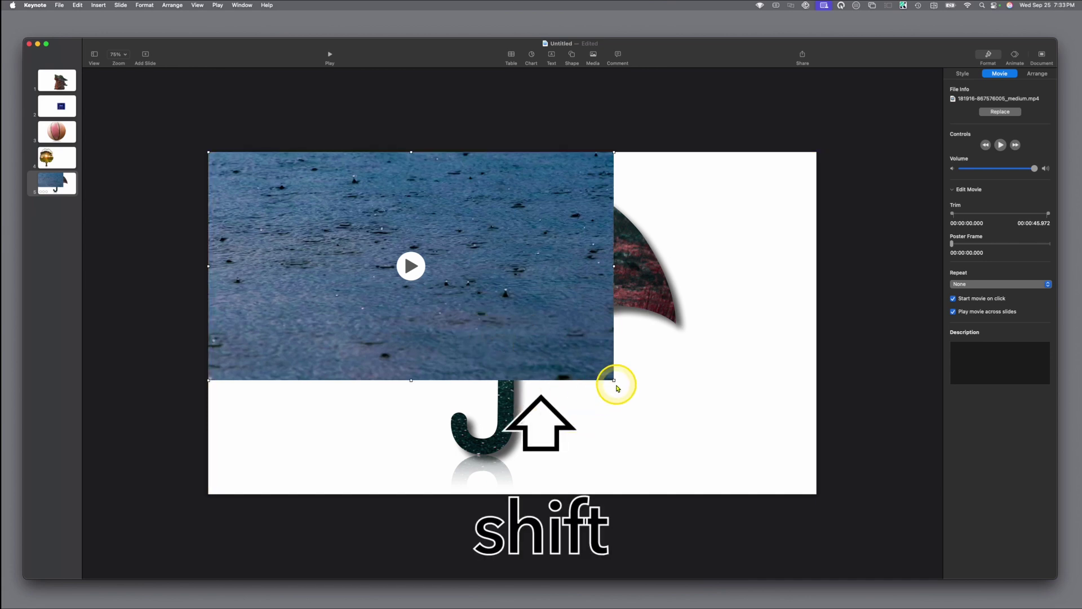
pyautogui.moveTo(615, 380); pyautogui.dragTo(791, 483)
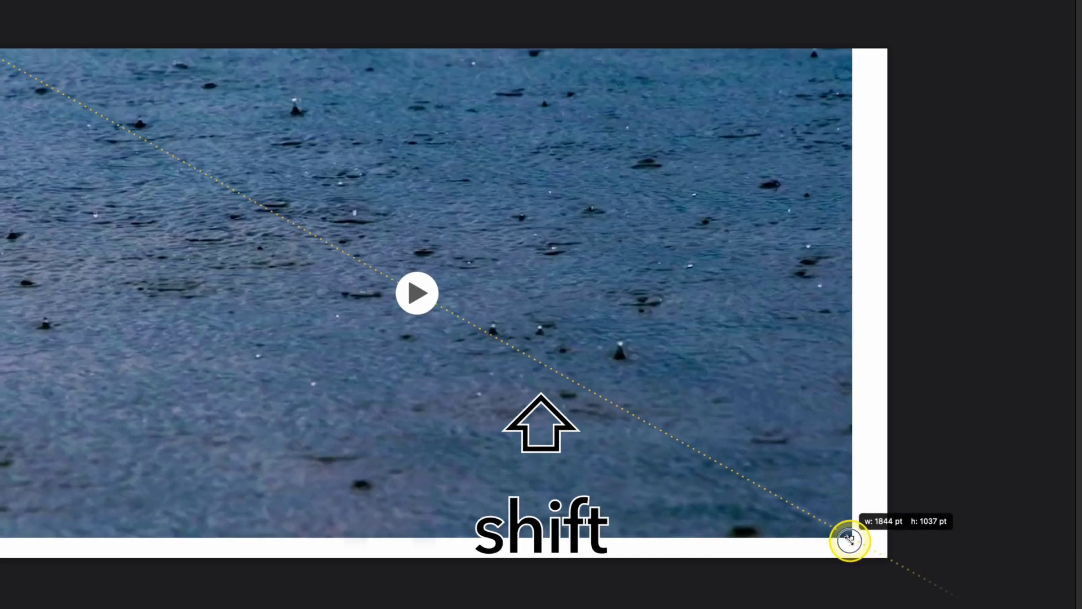
pyautogui.moveTo(850, 540); pyautogui.dragTo(885, 565)
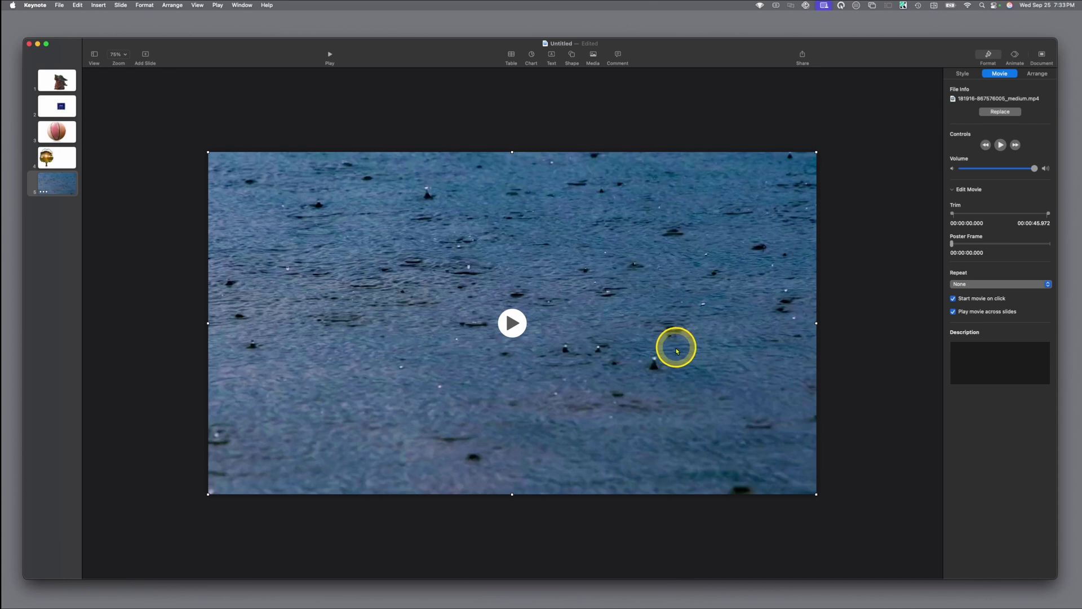
pyautogui.click(1036, 74)
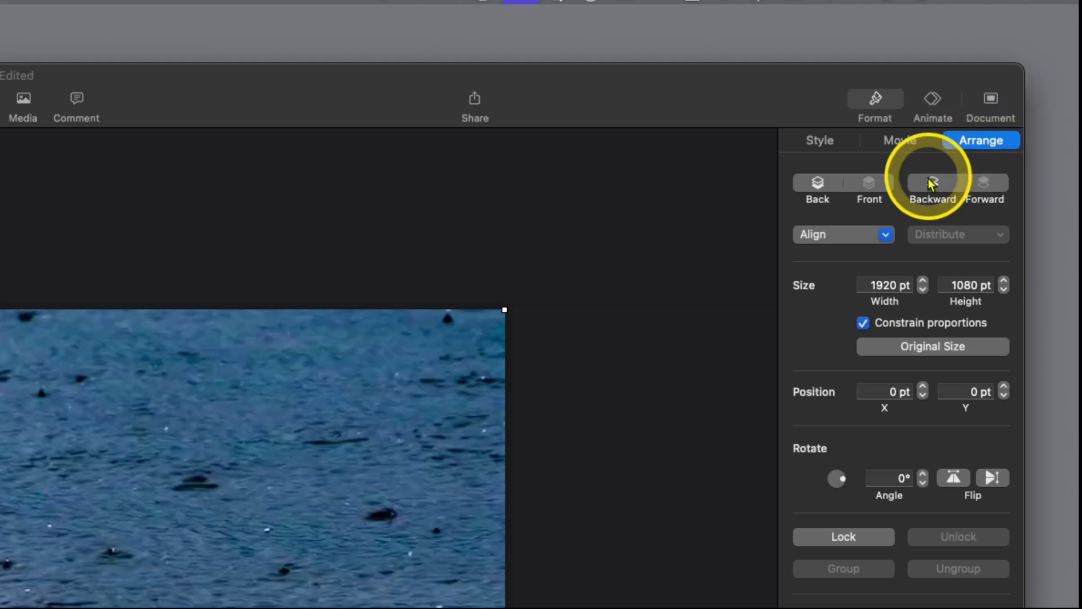
pyautogui.click(814, 182)
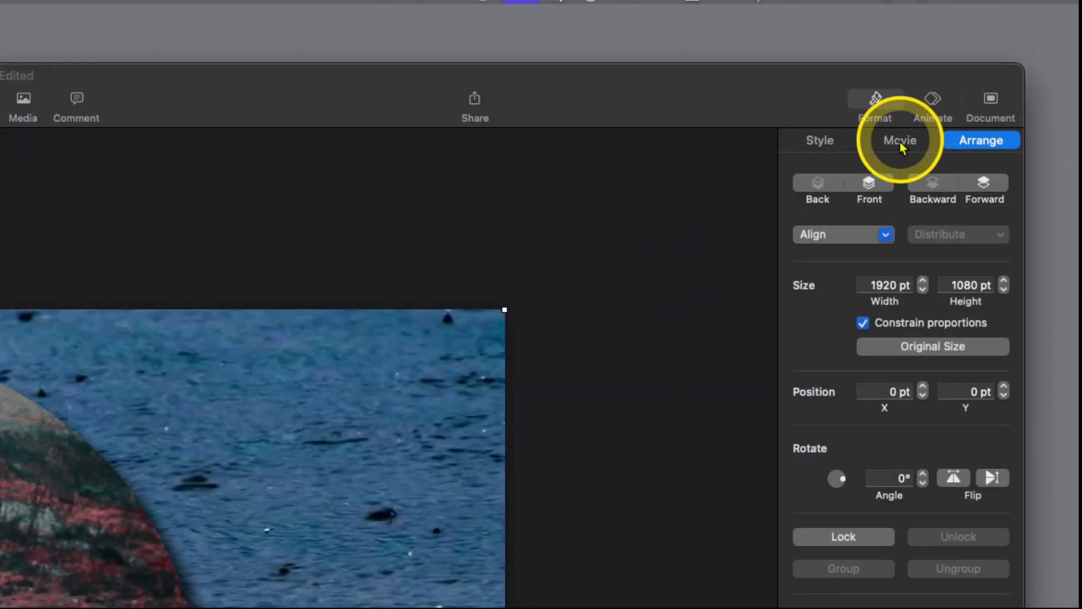
# Lower the rain movie's volume almost to mute and turn off Start movie on click
pyautogui.click(999, 74)
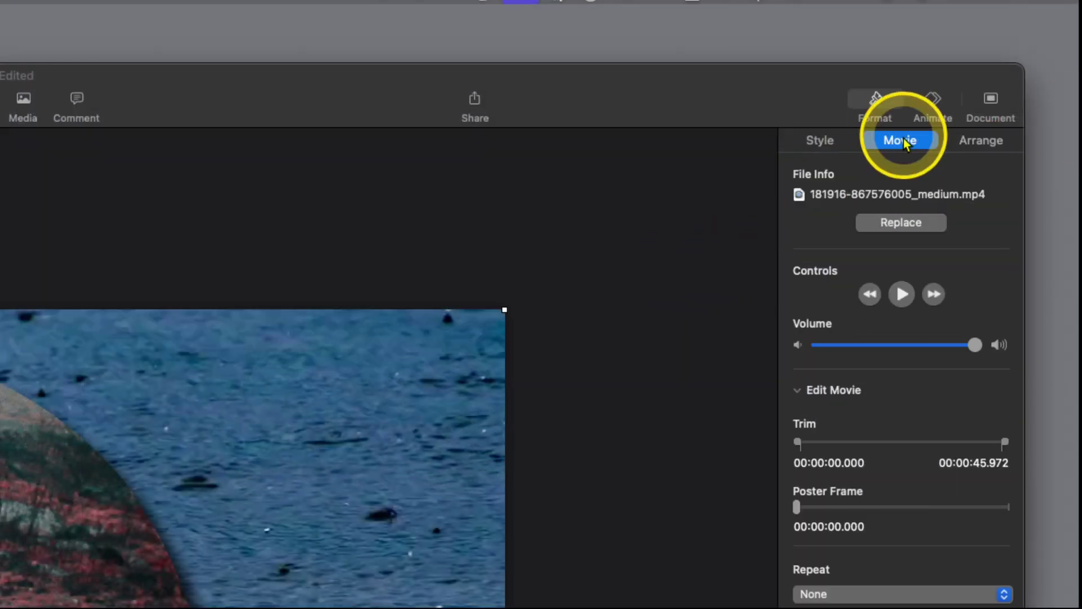
pyautogui.click(976, 346)
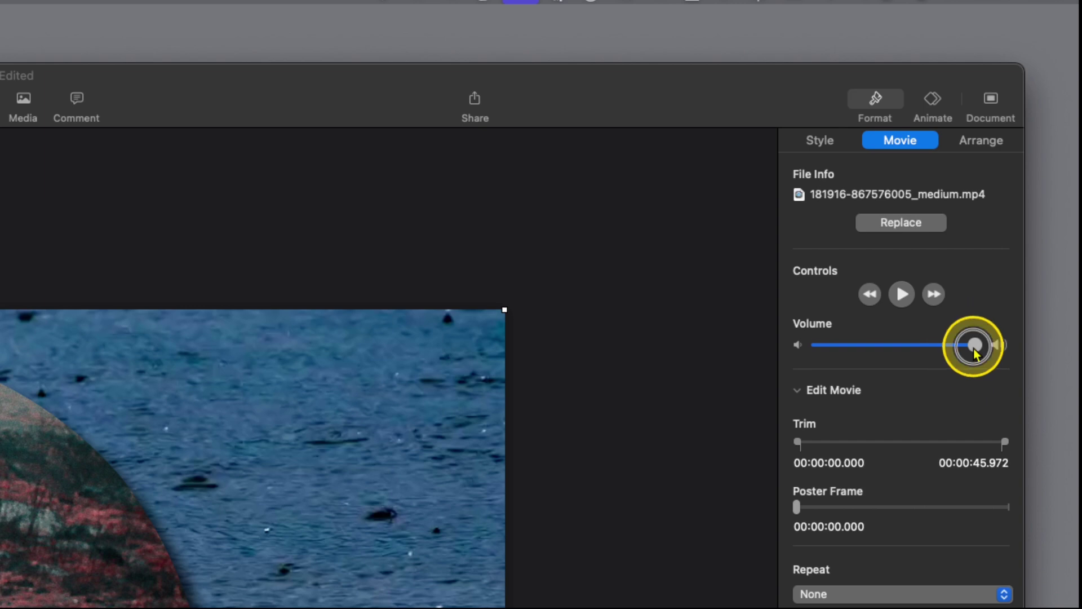
pyautogui.moveTo(976, 350); pyautogui.dragTo(802, 369)
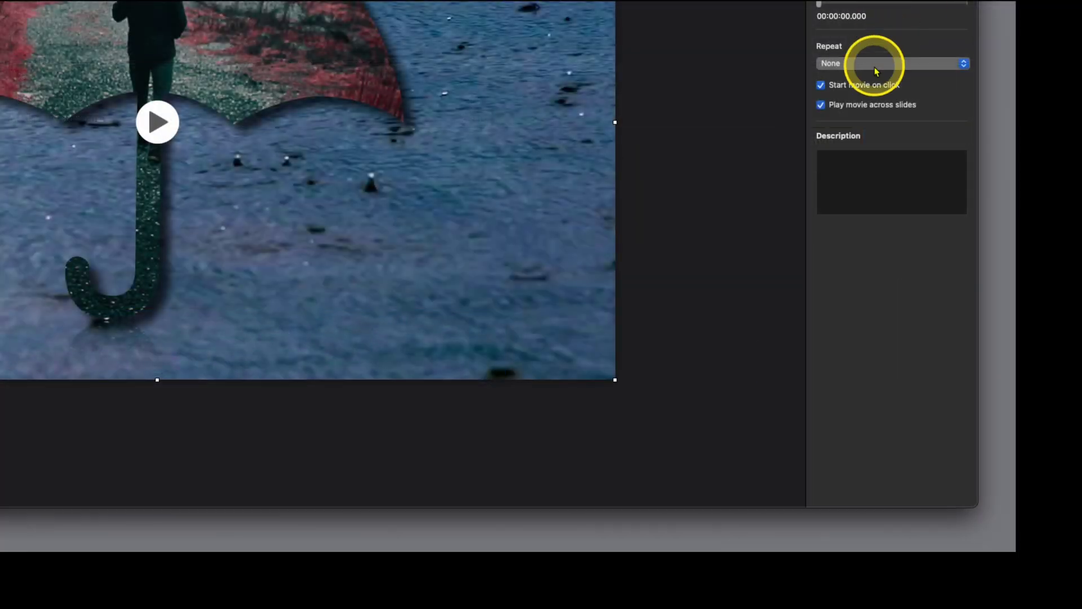
pyautogui.click(820, 85)
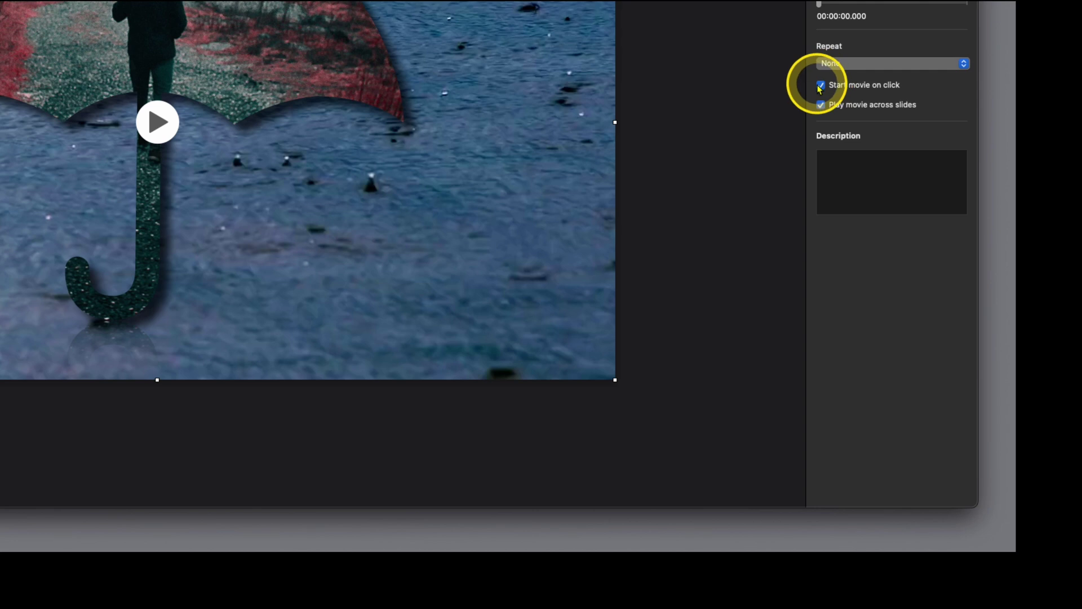
pyautogui.click(821, 85)
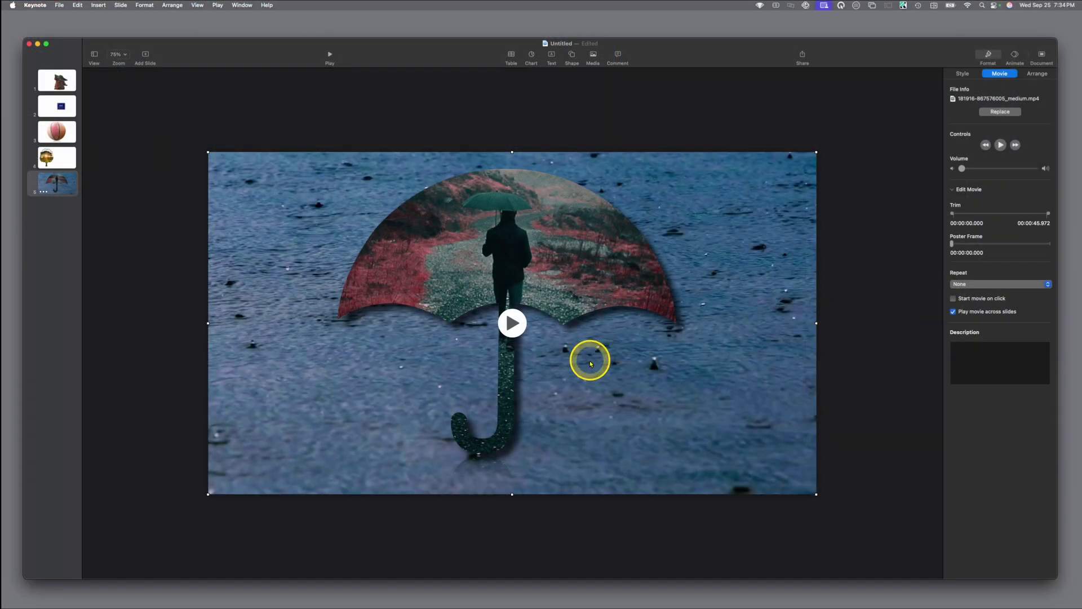
# Preview the rain movie playing behind the umbrella cut-out and stop the playback
pyautogui.click(511, 323)
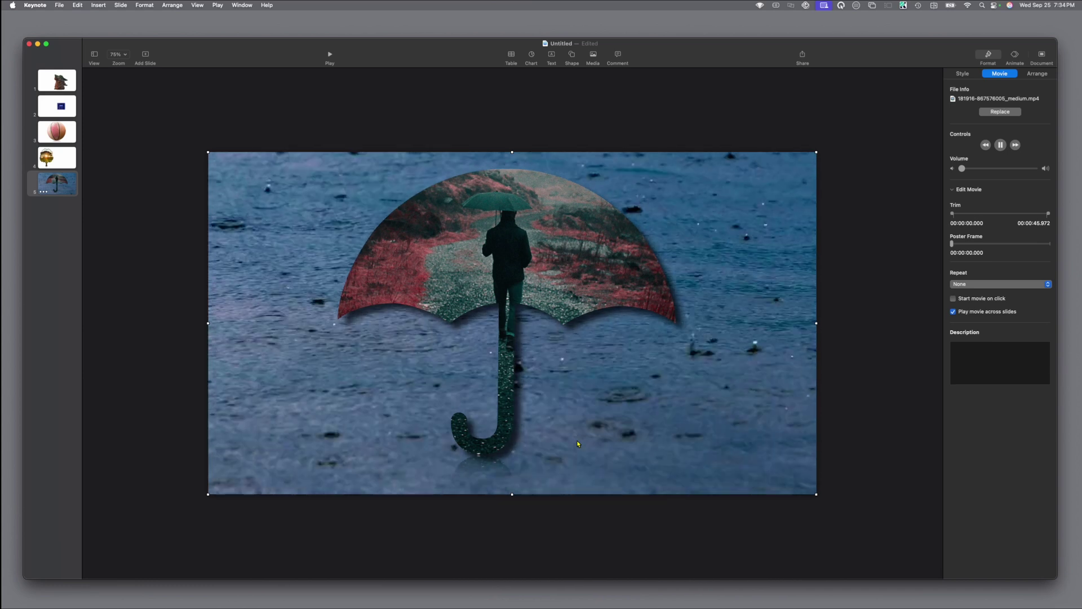
pyautogui.click(510, 323)
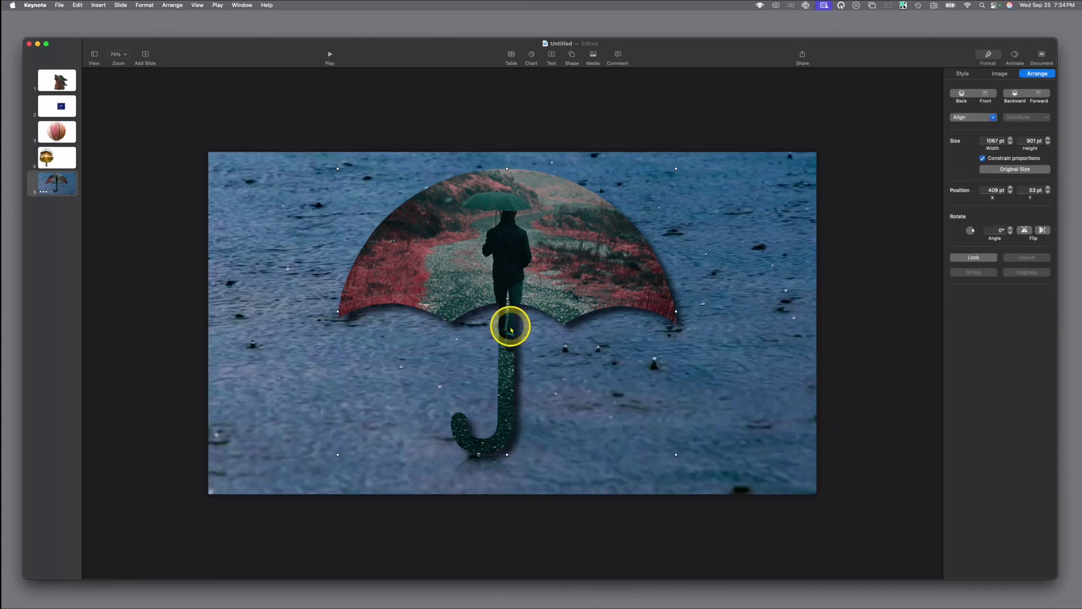
# Add a Blank slide and insert the photo of the lake and mountains seen through an eight-pane window
pyautogui.click(146, 55)
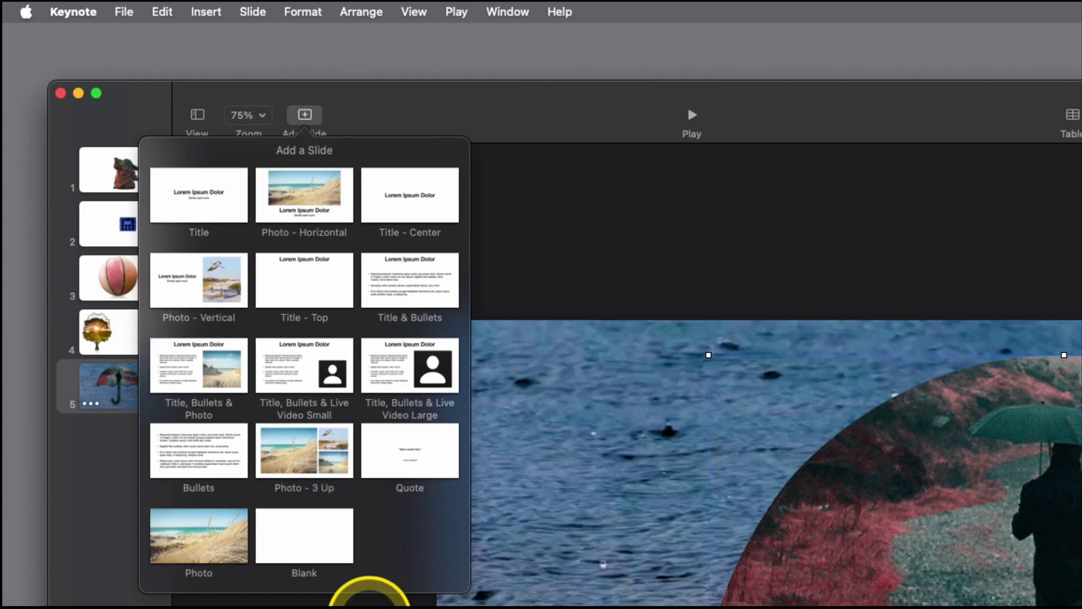
pyautogui.click(309, 547)
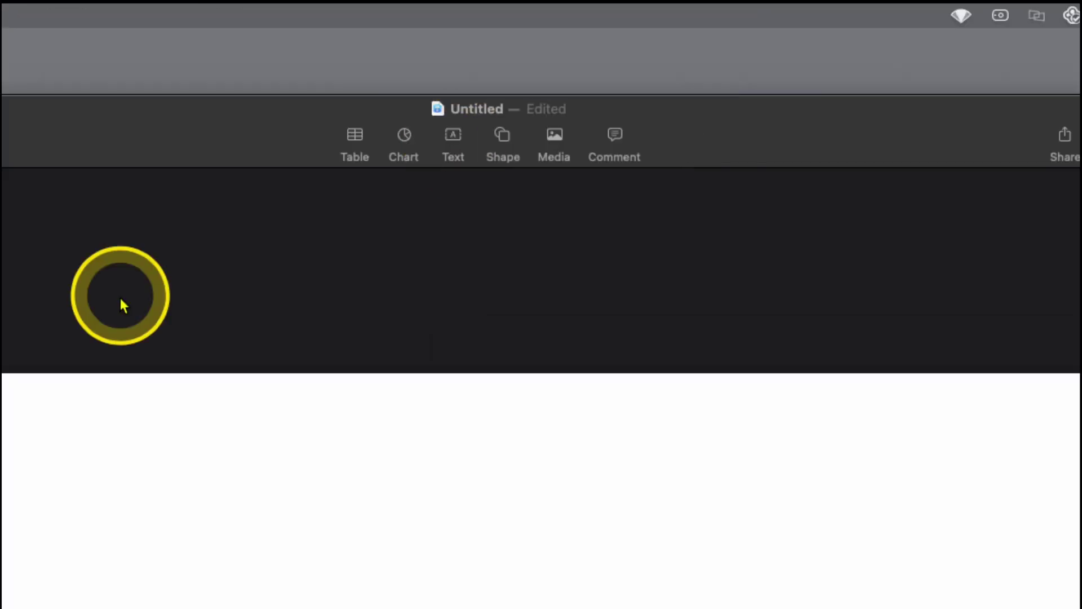
pyautogui.click(555, 136)
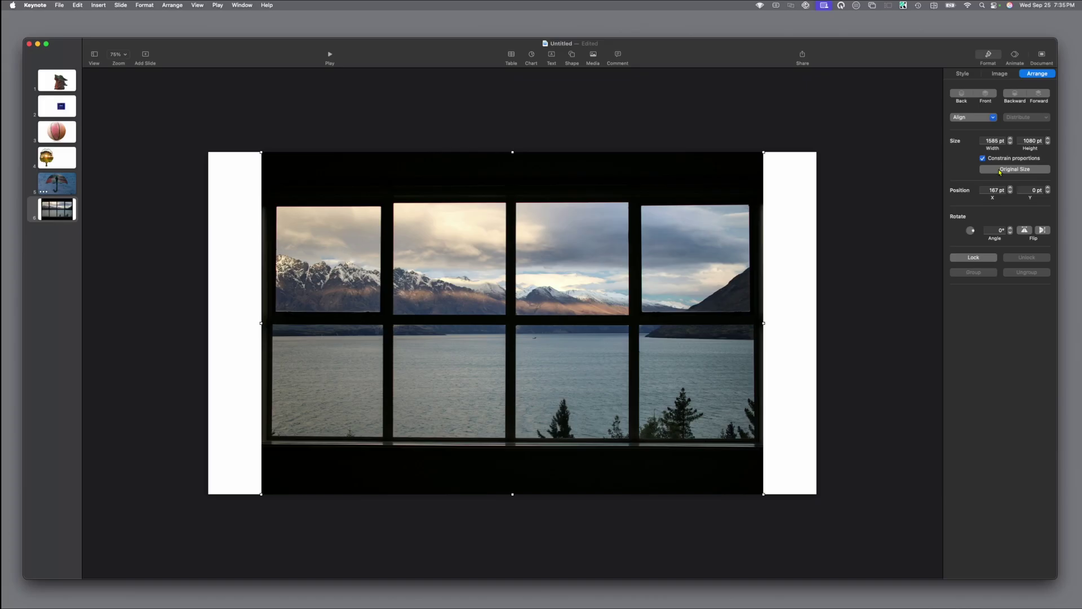
# Set the window photo's width to 1920 pt with constrained proportions and move it to cover the whole slide
pyautogui.click(990, 141)
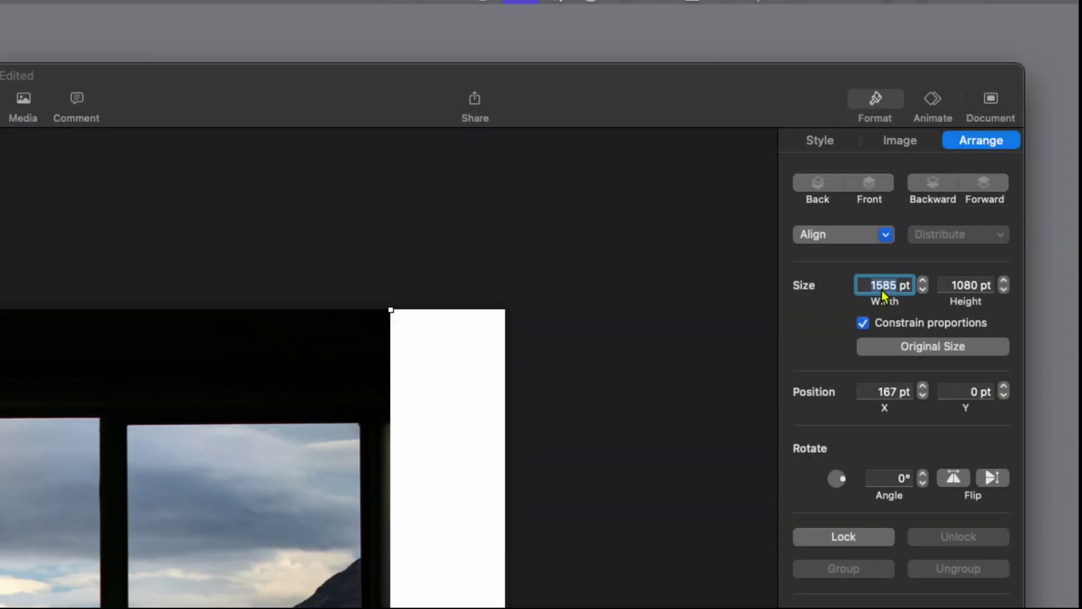
pyautogui.write('1920')
pyautogui.press('Return')
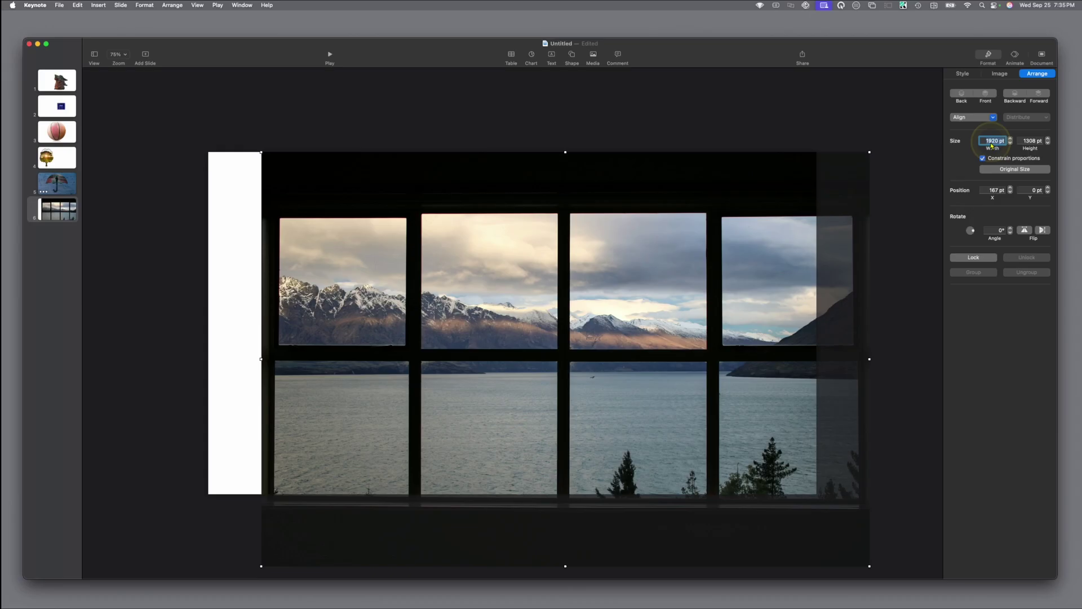
pyautogui.moveTo(243, 378); pyautogui.dragTo(163, 373)
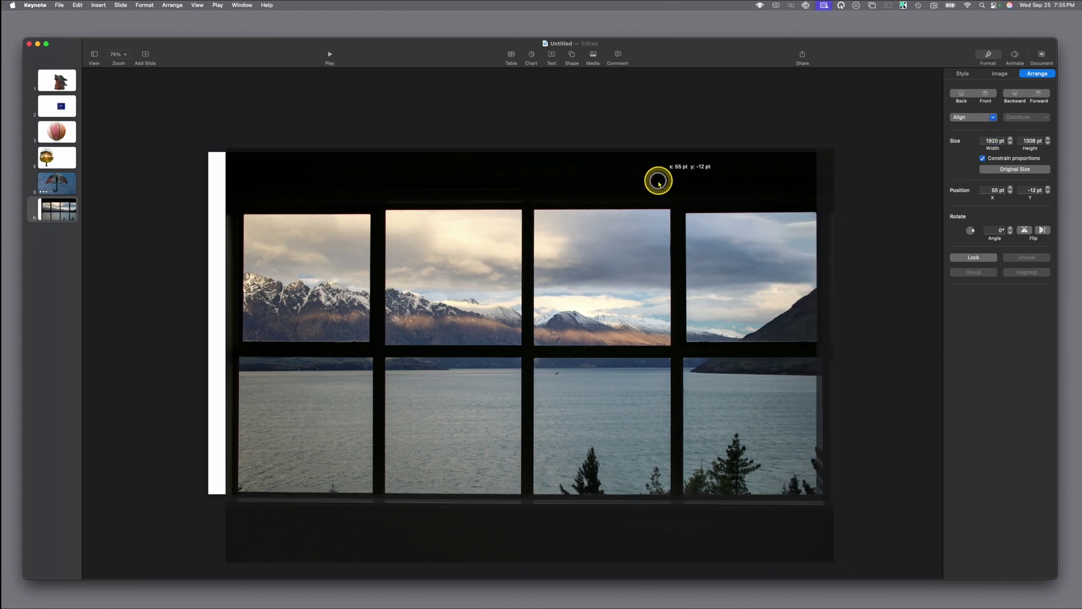
pyautogui.moveTo(659, 183); pyautogui.dragTo(643, 153)
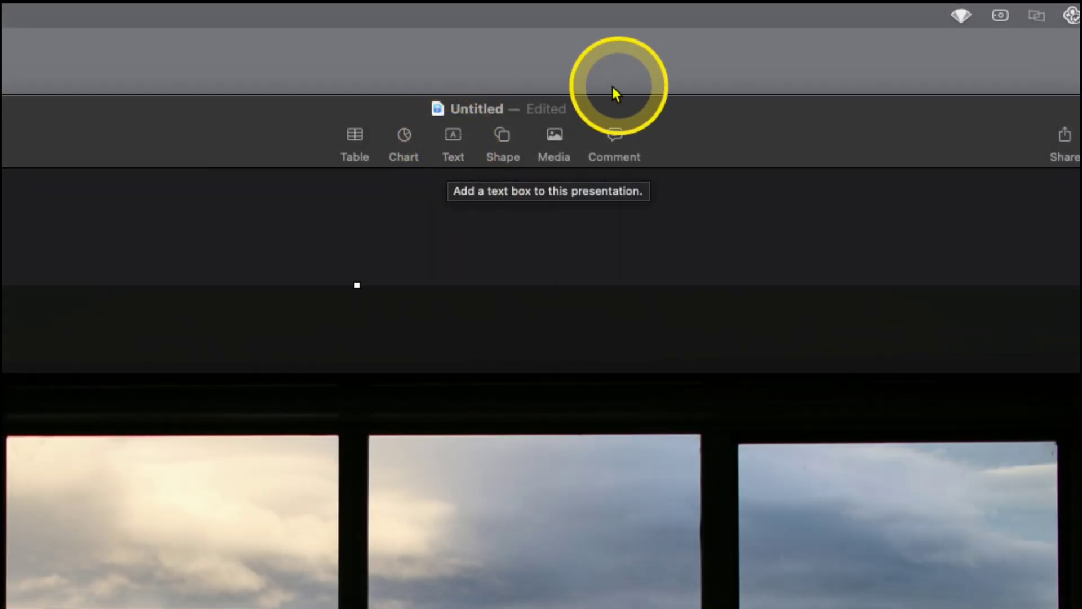
# Insert a square shape and place it in the top-left corner of the upper-left window pane at x 56 pt, y 93 pt
pyautogui.click(492, 141)
pyautogui.click(361, 221)
pyautogui.click(506, 293)
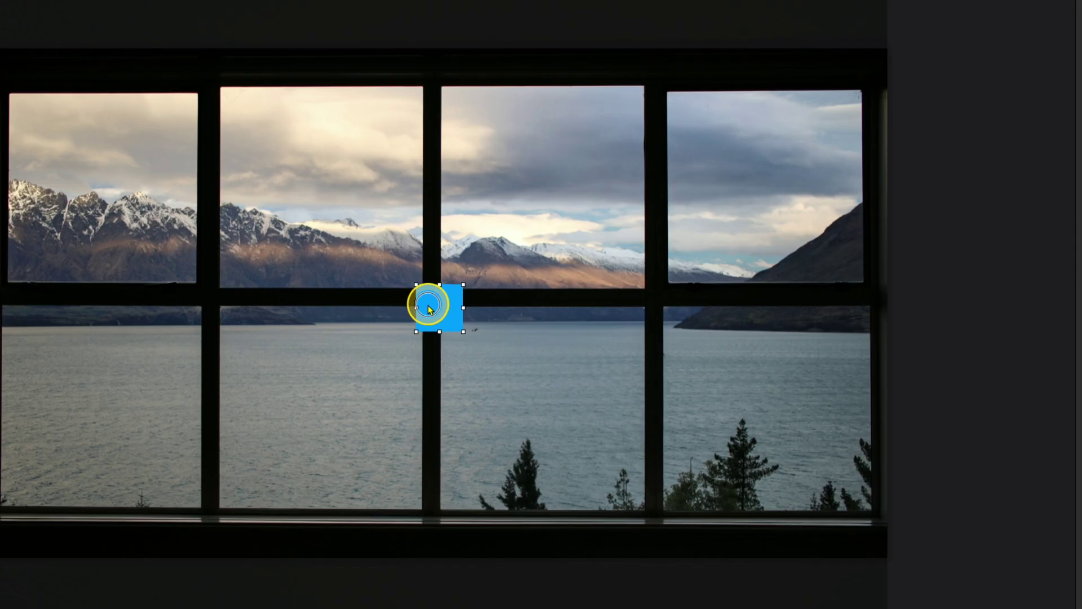
pyautogui.moveTo(425, 305); pyautogui.dragTo(19, 114)
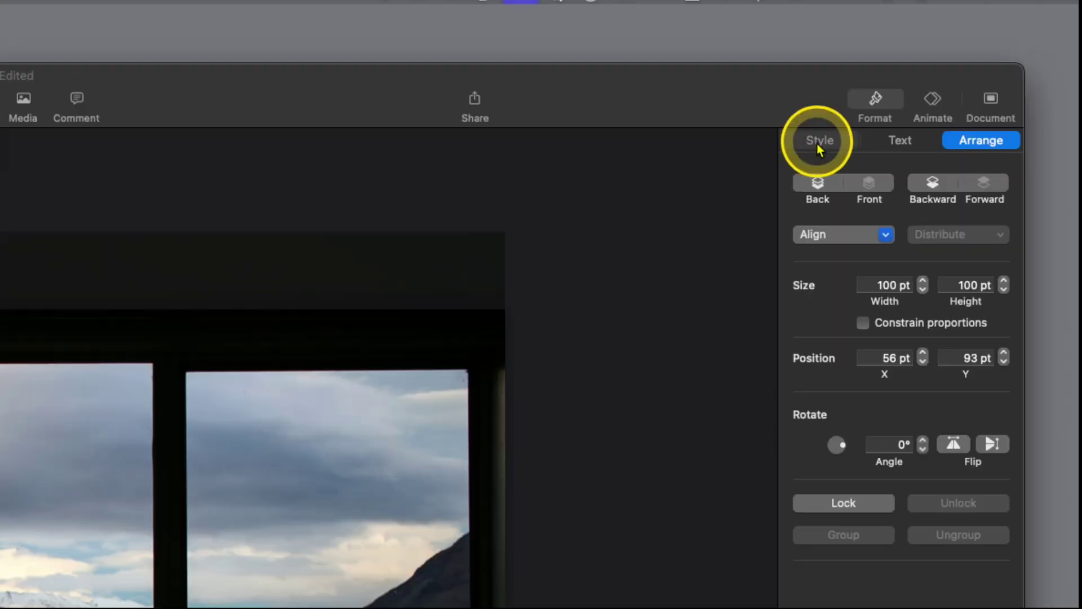
# Set the square's opacity to 60% and enlarge it to cover the upper-left window pane
pyautogui.click(819, 142)
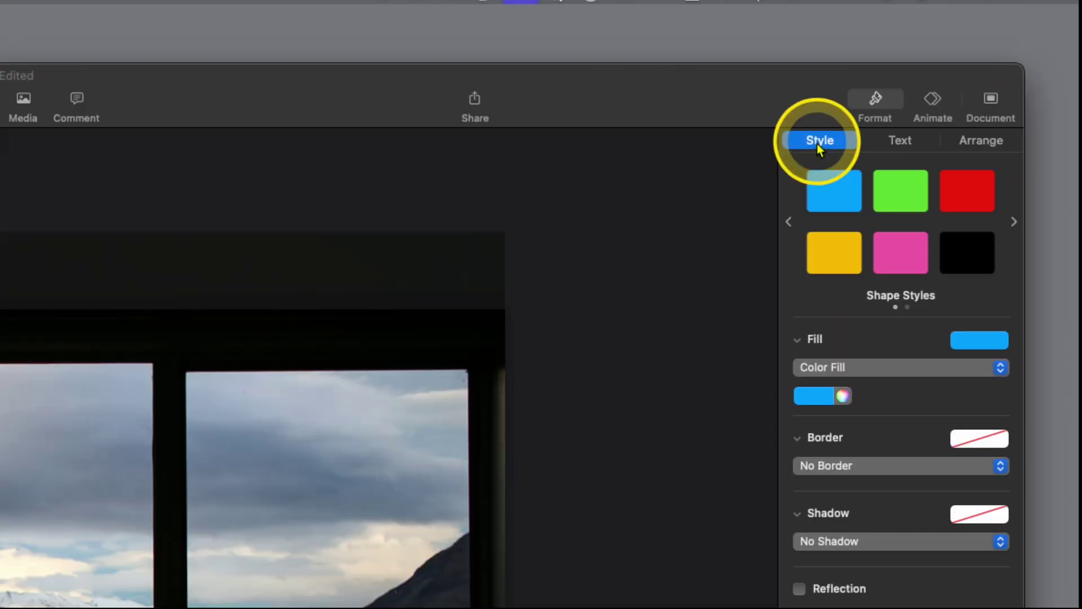
pyautogui.moveTo(930, 324); pyautogui.dragTo(878, 334)
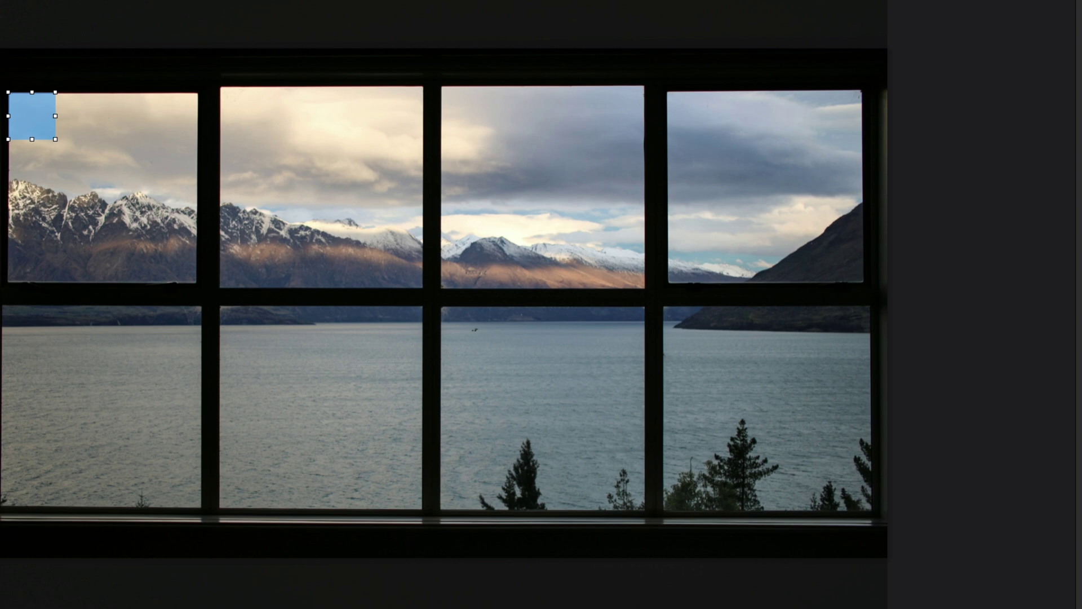
pyautogui.moveTo(56, 140); pyautogui.dragTo(193, 283)
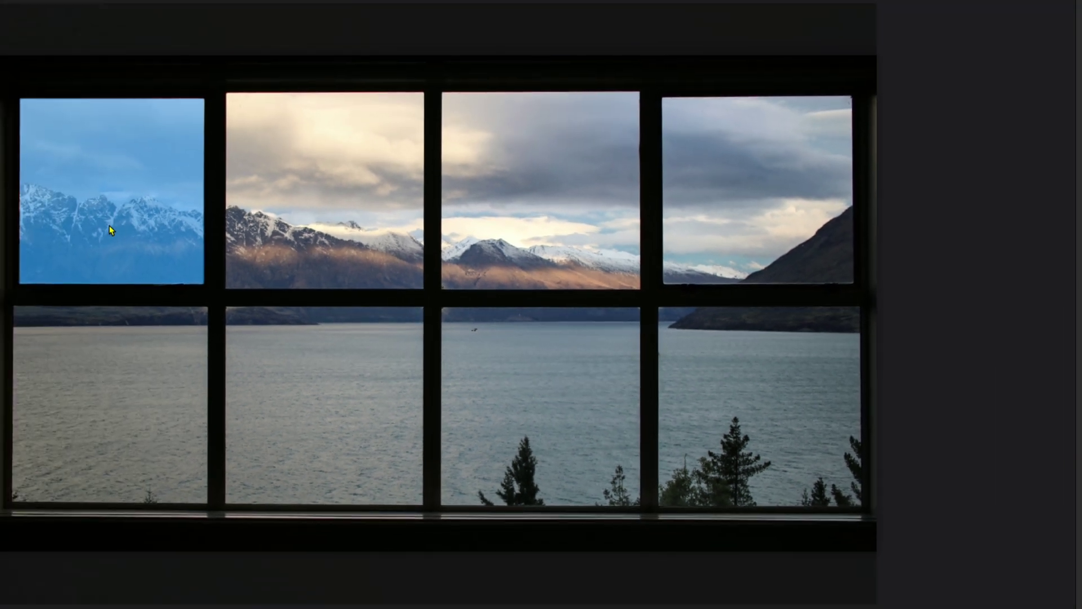
pyautogui.click(109, 225)
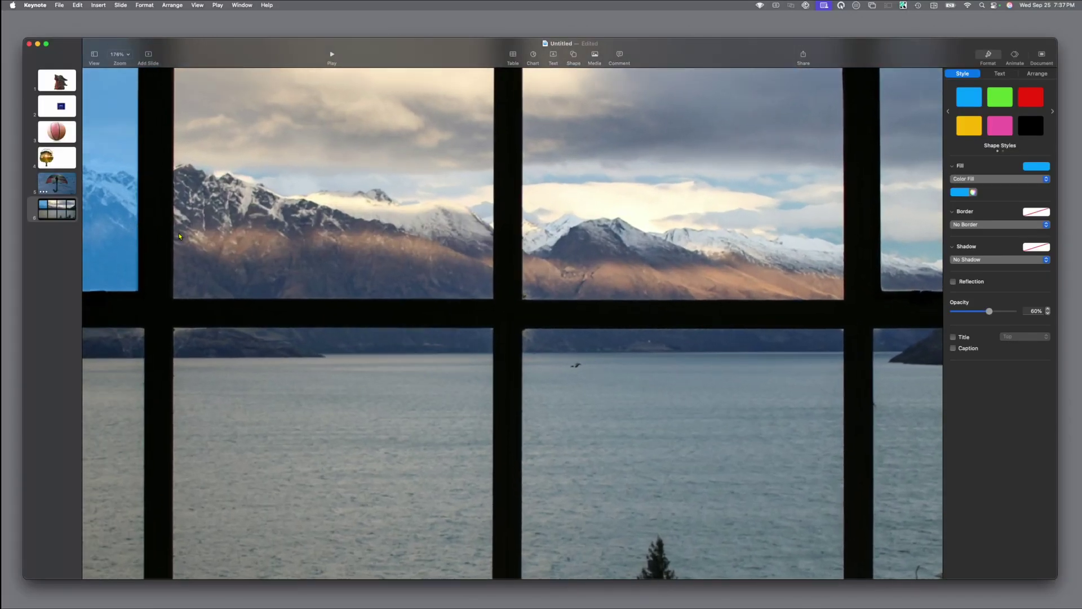
# Fine-tune the square's side edges so it fully covers the upper-left window pane
pyautogui.scroll(5, 180, 236)
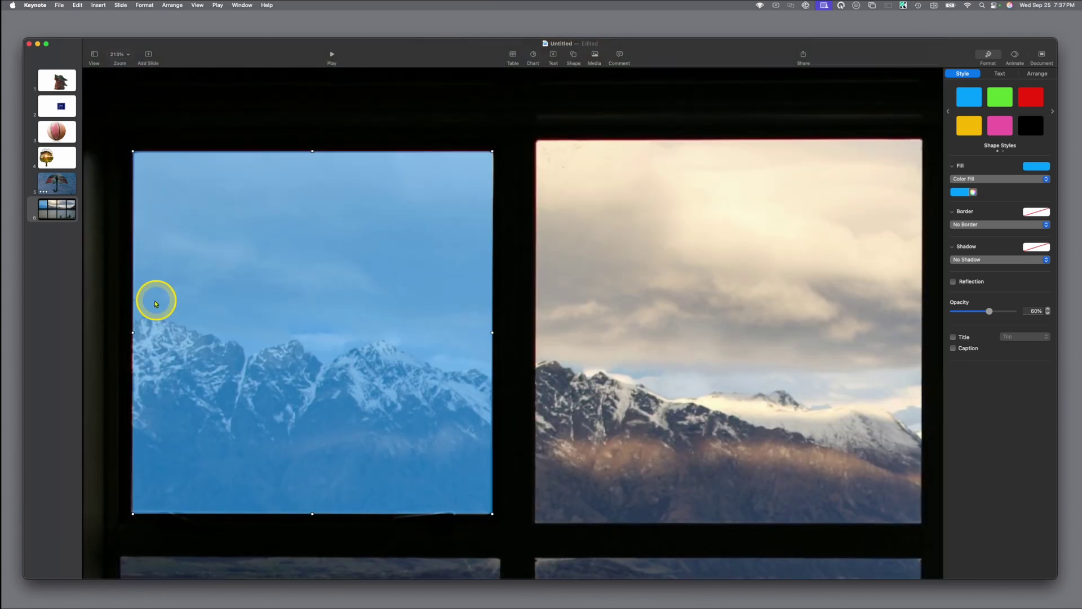
pyautogui.moveTo(131, 331); pyautogui.dragTo(131, 332)
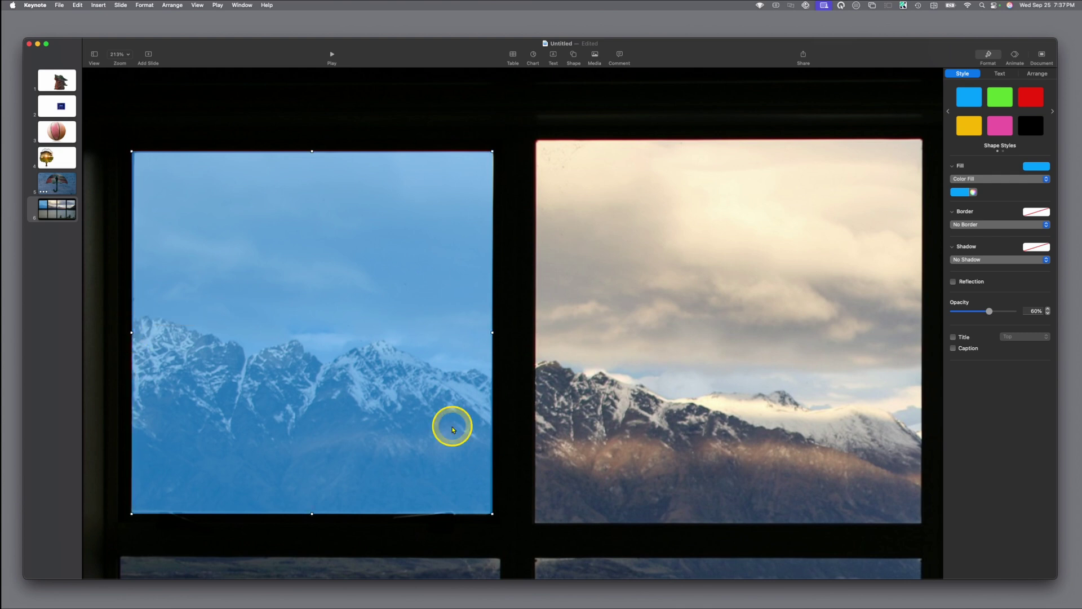
pyautogui.moveTo(491, 331); pyautogui.dragTo(494, 331)
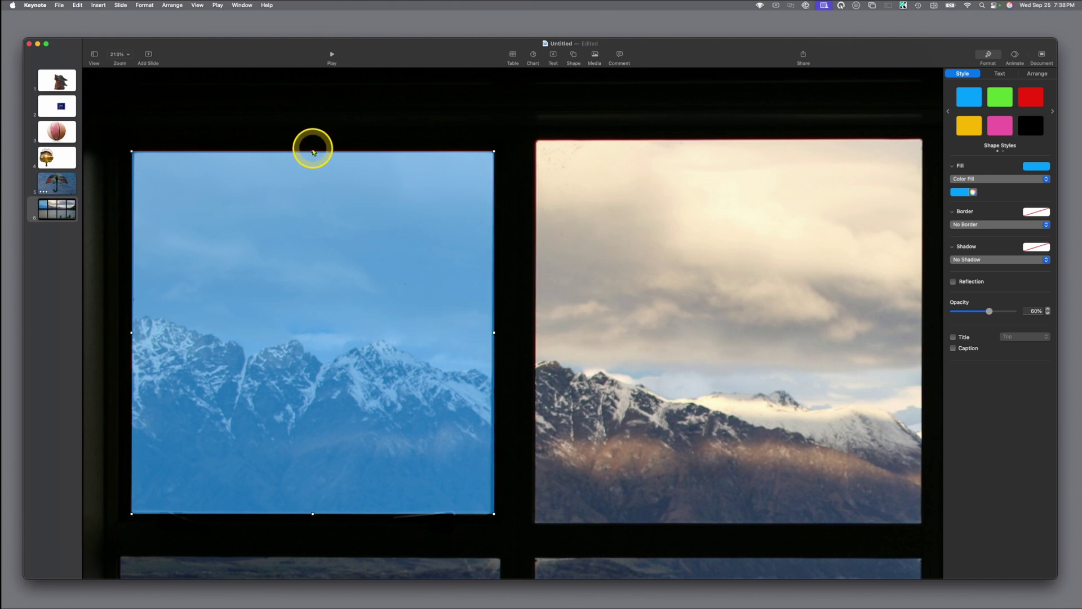
pyautogui.click(313, 148)
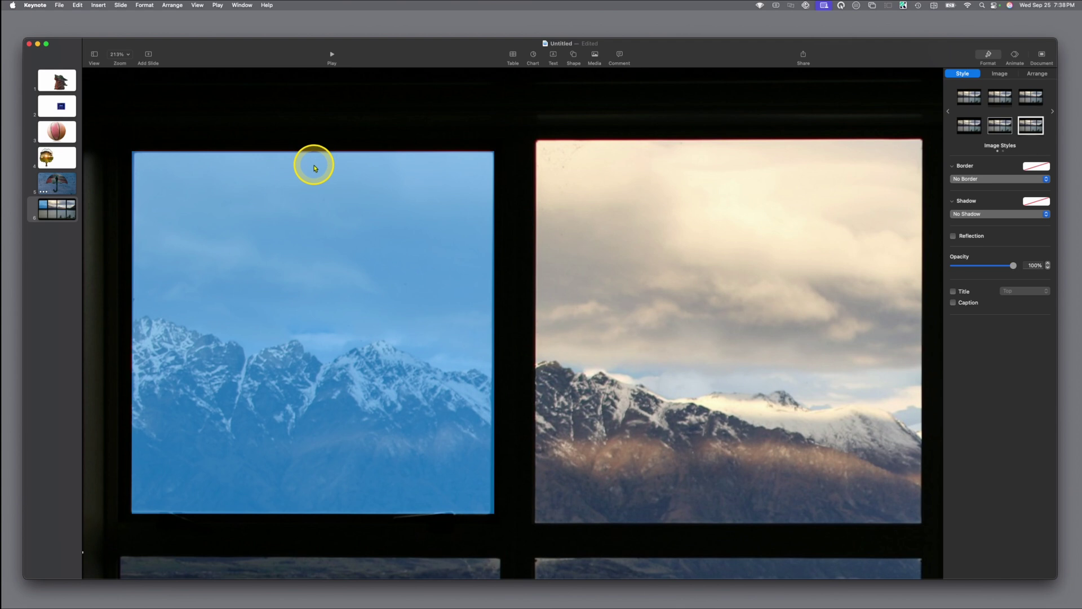
# Duplicate the square, place the copy over the upper-right pane, and stretch its edges to fill that pane
pyautogui.press('super+shift+0')
pyautogui.rightClick(229, 207)
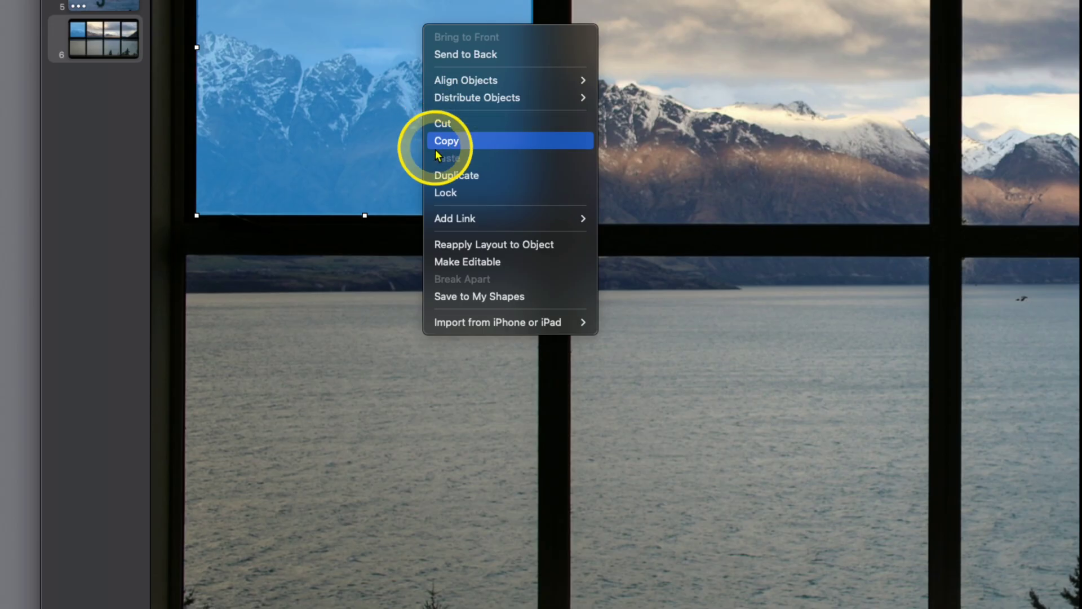
pyautogui.click(259, 283)
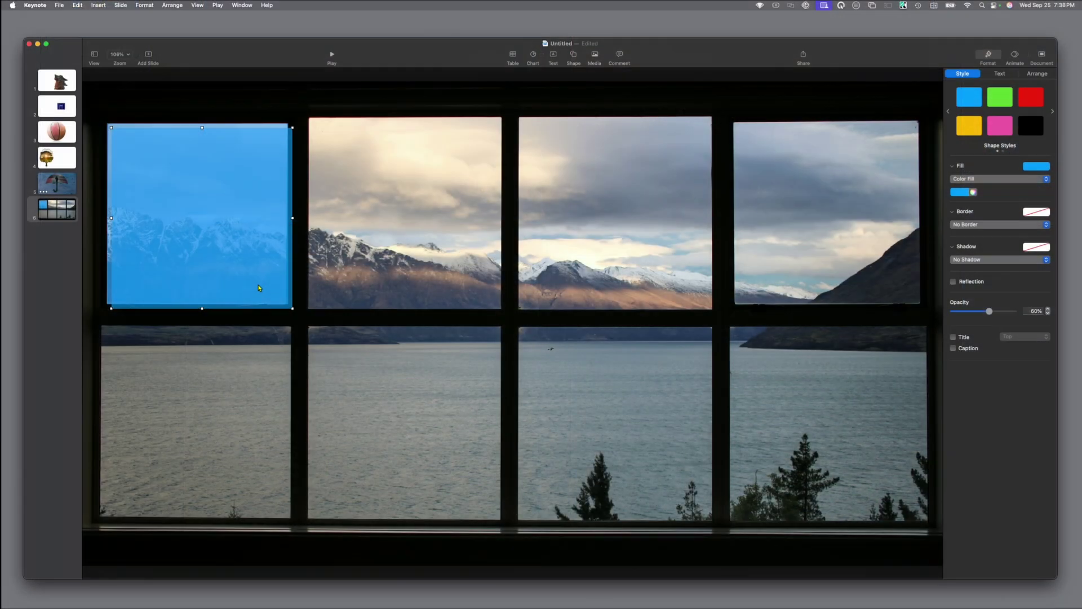
pyautogui.moveTo(402, 108); pyautogui.dragTo(434, 96)
pyautogui.moveTo(237, 240); pyautogui.dragTo(828, 223)
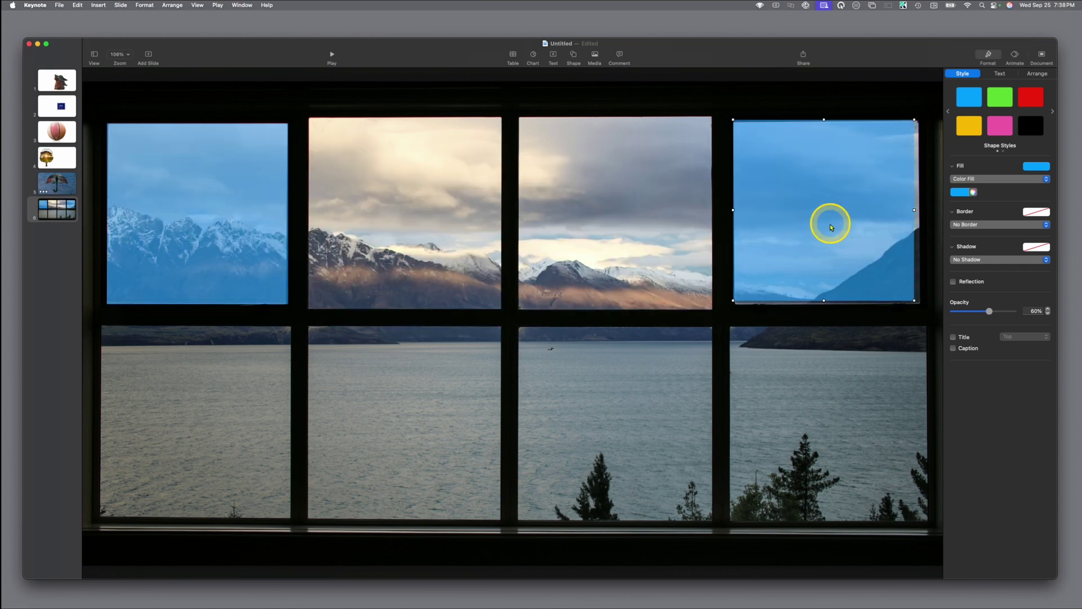
pyautogui.scroll(5, 831, 227)
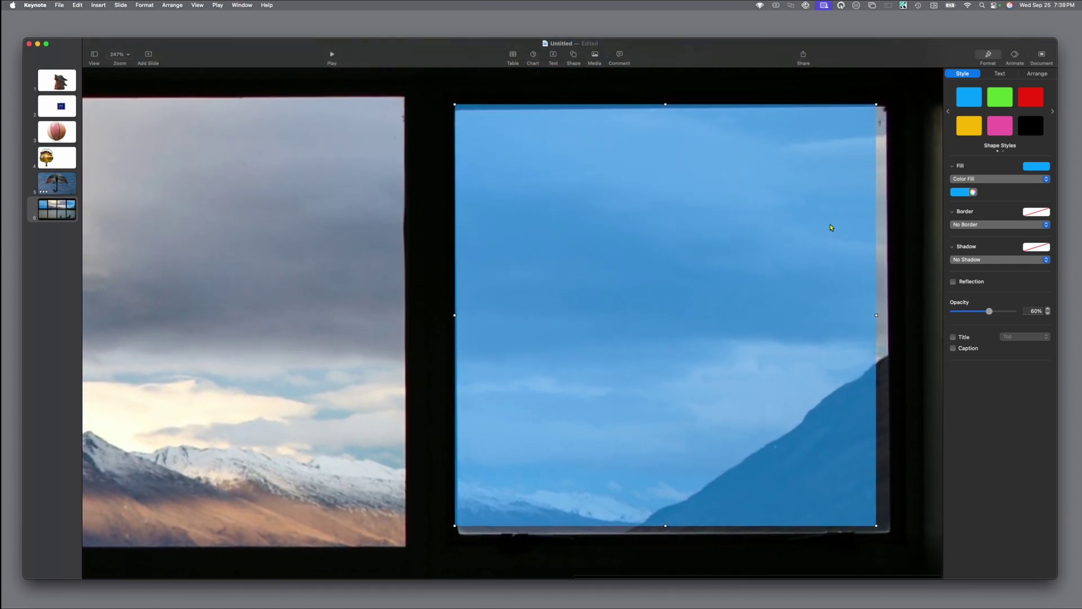
pyautogui.moveTo(666, 525); pyautogui.dragTo(667, 532)
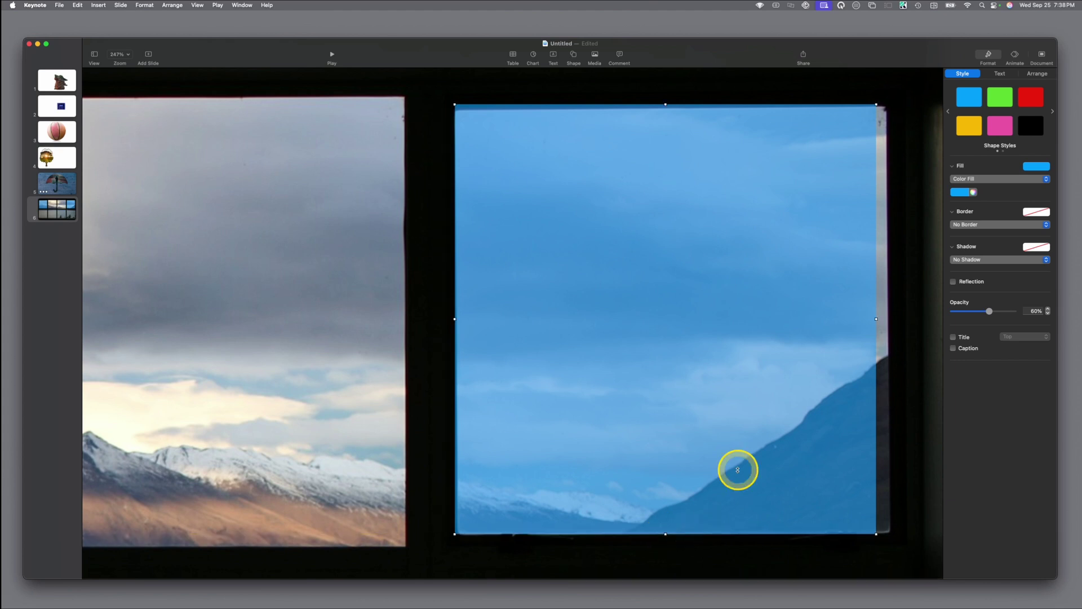
pyautogui.moveTo(875, 314); pyautogui.dragTo(887, 313)
# Duplicate the upper-left square, place the copy over the second upper pane, and enlarge it to fill that pane
pyautogui.press('super+shift+0')
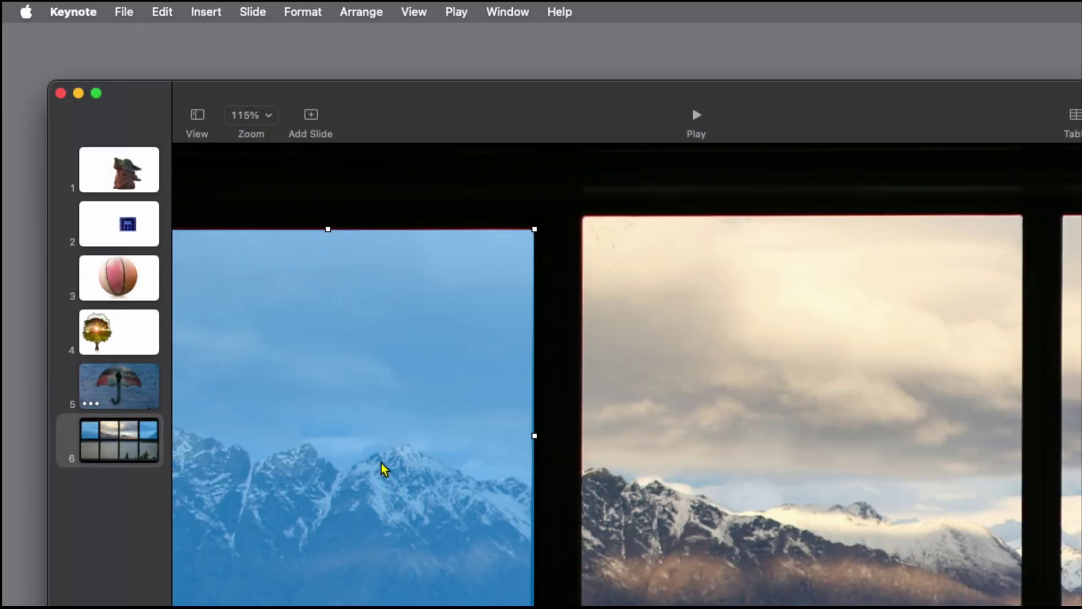
pyautogui.rightClick(186, 168)
pyautogui.click(446, 529)
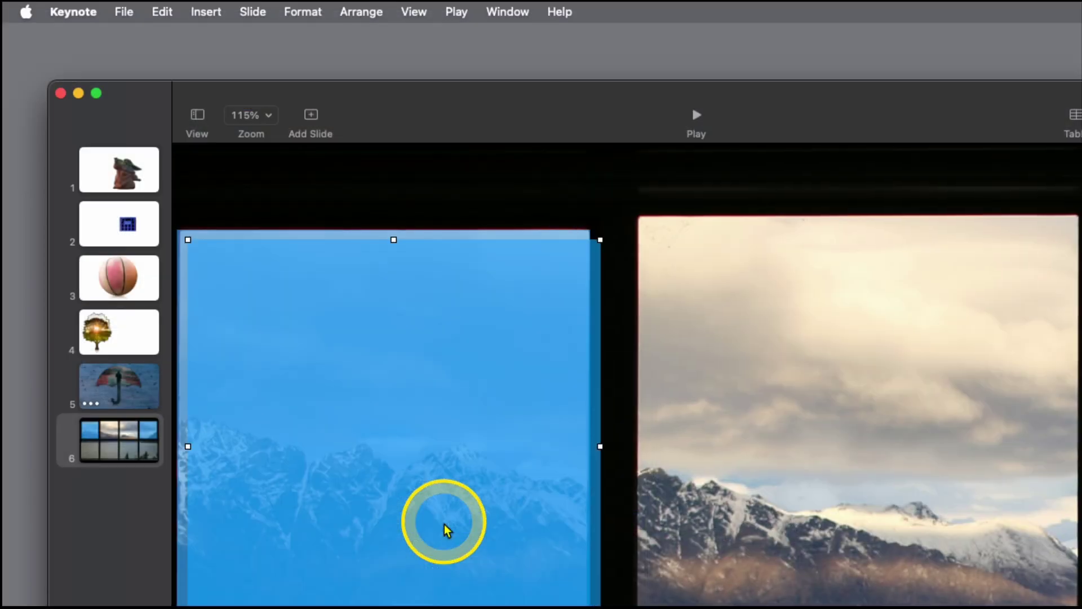
pyautogui.moveTo(413, 452); pyautogui.dragTo(747, 471)
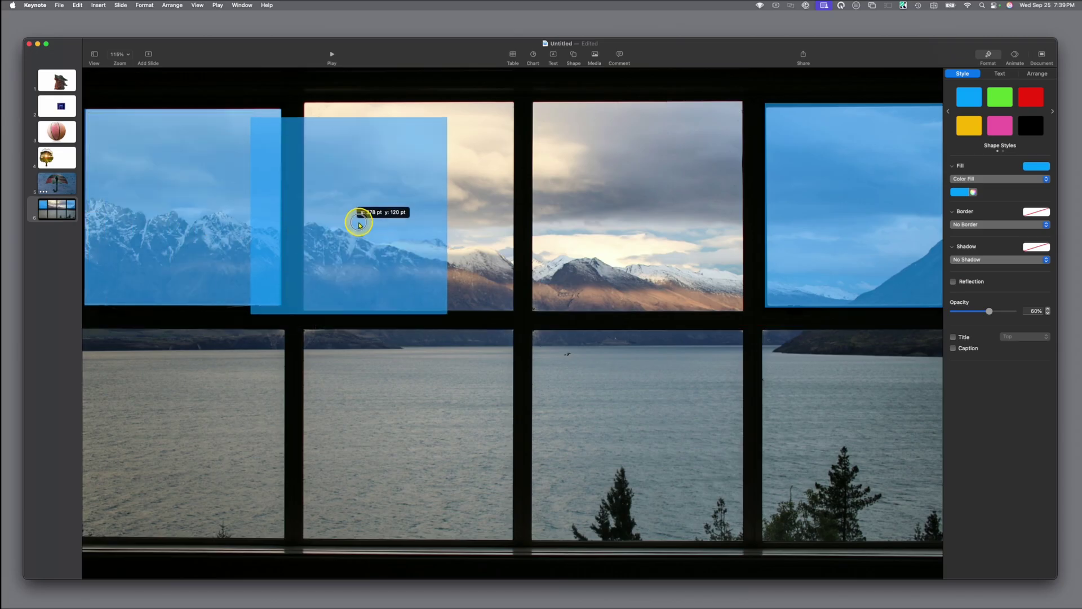
pyautogui.moveTo(358, 225); pyautogui.dragTo(382, 235)
pyautogui.press('alt+super+0')
pyautogui.moveTo(621, 496); pyautogui.dragTo(654, 527)
pyautogui.scroll(-5, 655, 526)
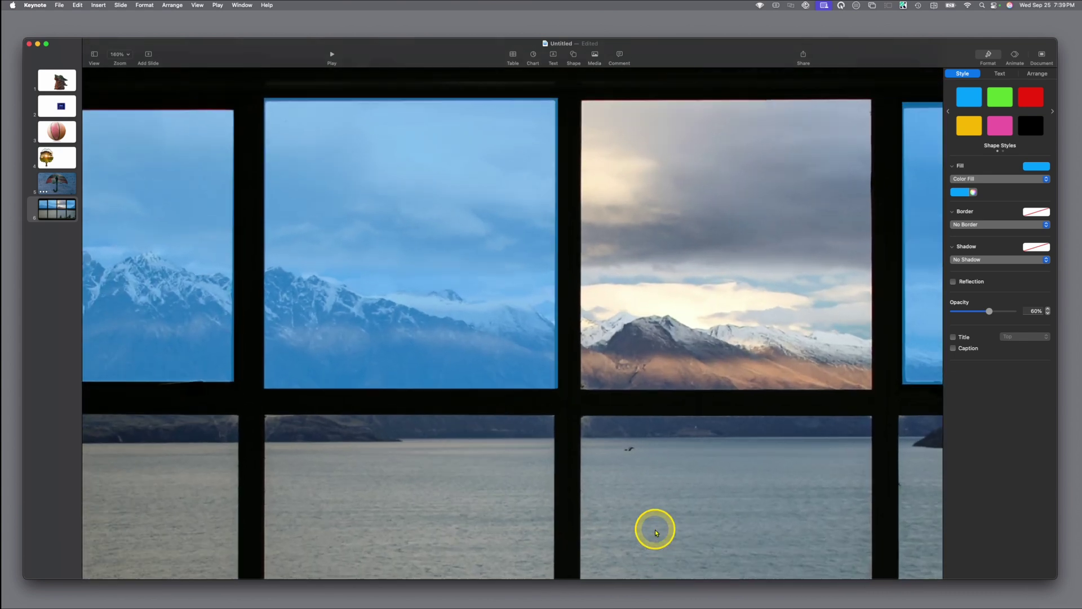
# Duplicate the second upper pane's rectangle and place the copy over the third upper pane
pyautogui.rightClick(446, 276)
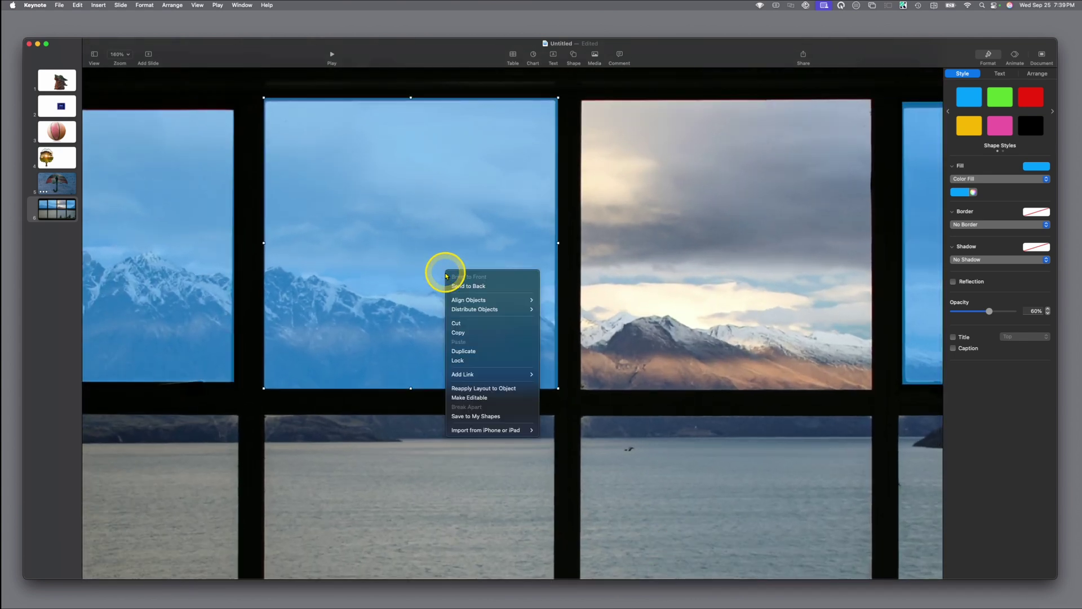
pyautogui.click(463, 351)
pyautogui.moveTo(477, 259); pyautogui.dragTo(795, 259)
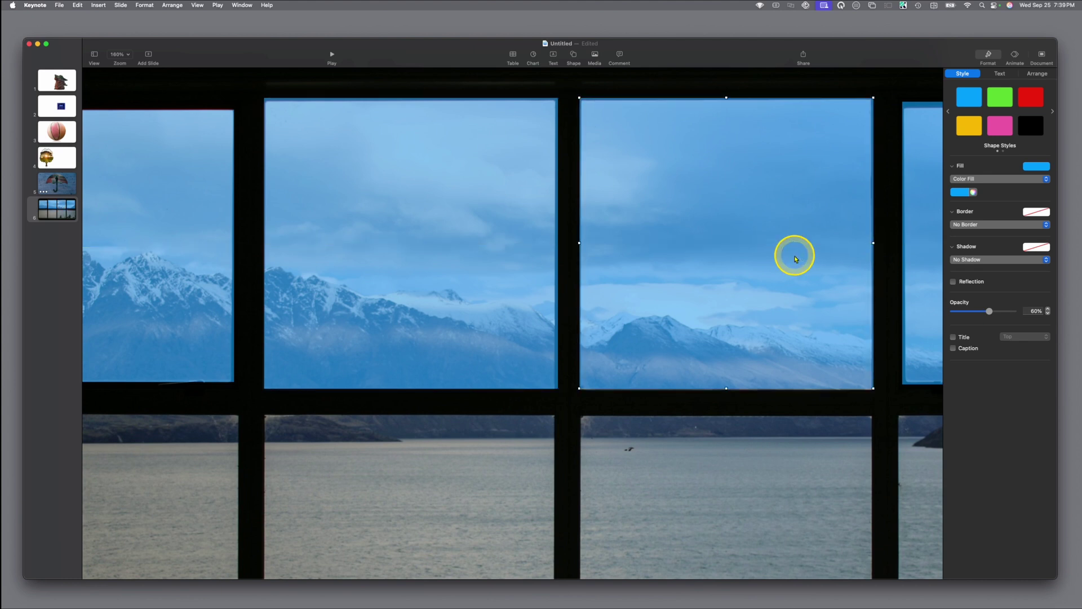
# Duplicate the upper-left pane's square and fit the copy over the lower-left pane
pyautogui.press('super+shift+0')
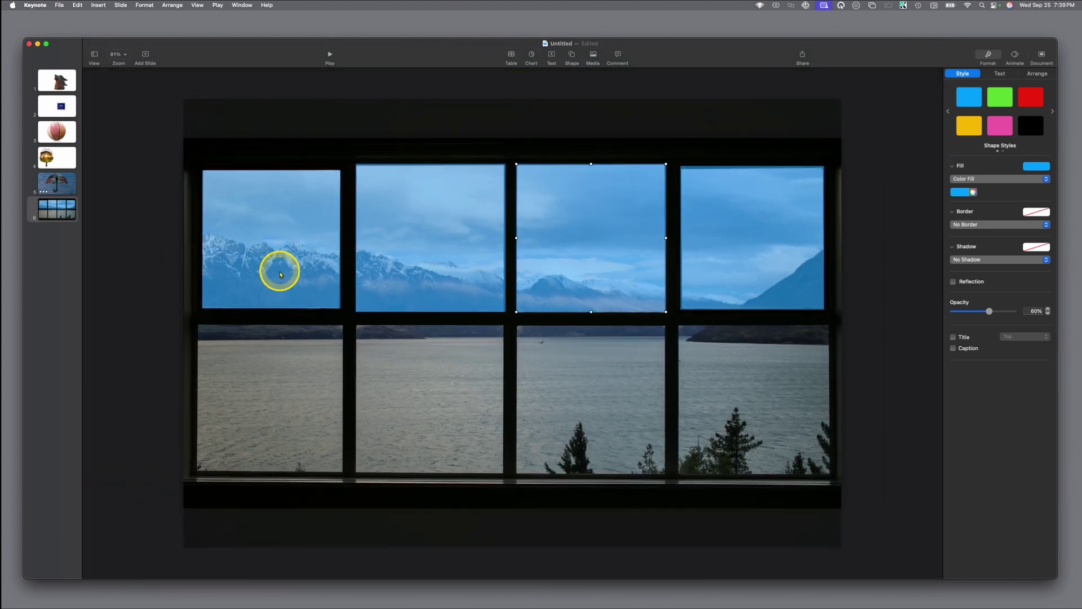
pyautogui.scroll(5, 280, 275)
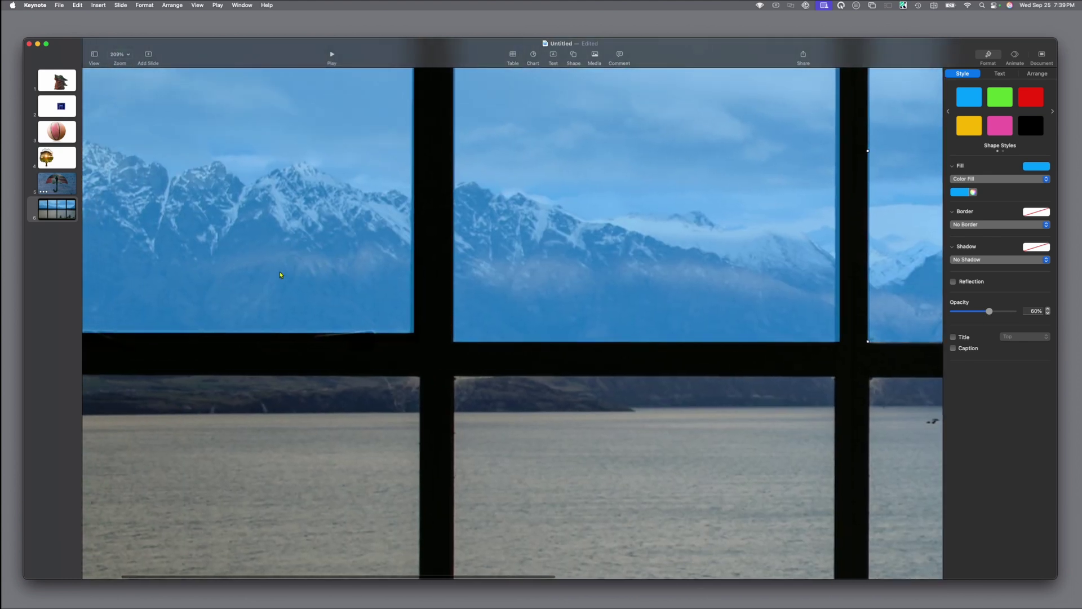
pyautogui.rightClick(280, 275)
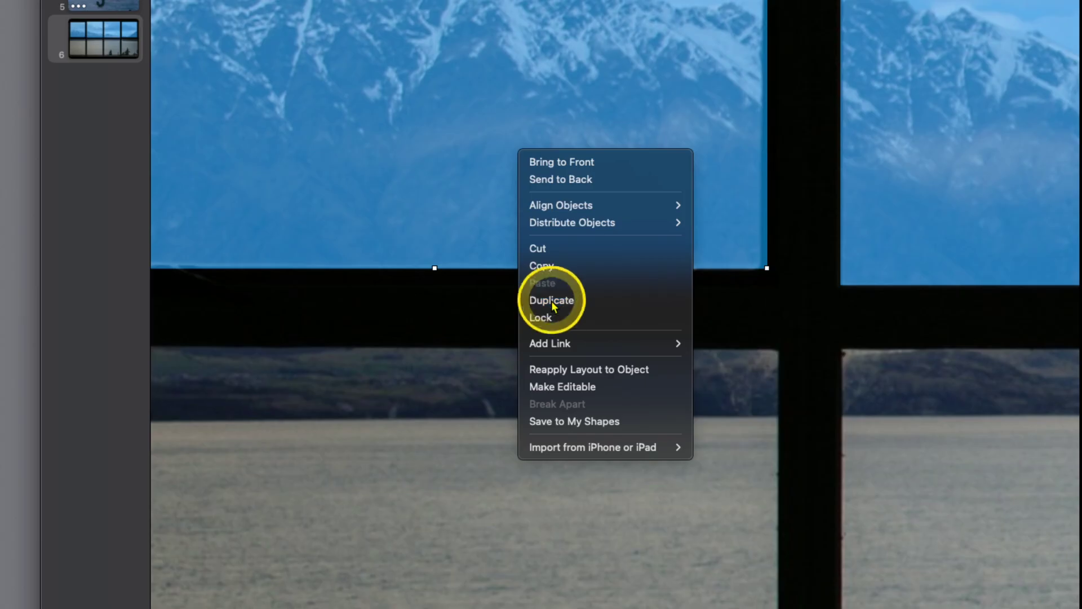
pyautogui.click(293, 351)
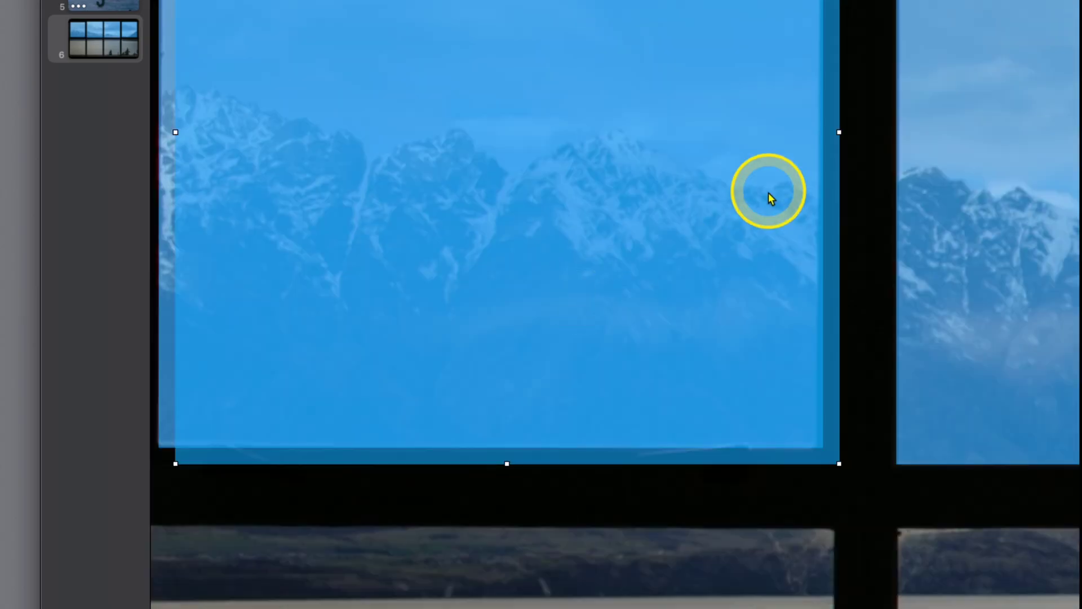
pyautogui.moveTo(797, 181); pyautogui.dragTo(474, 464)
pyautogui.scroll(-5, 474, 464)
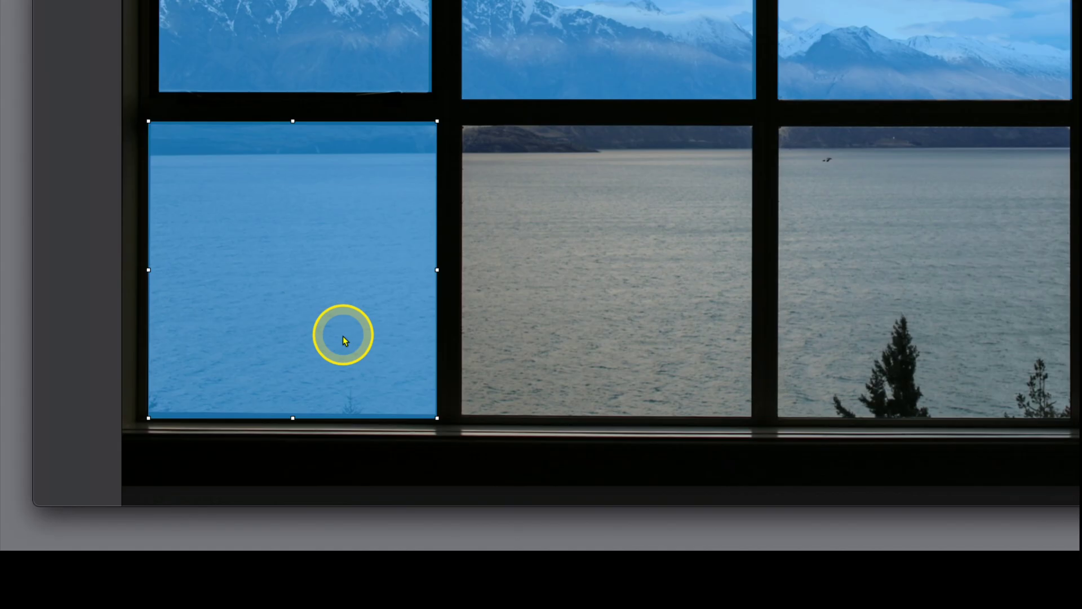
# Duplicate the lower-left pane's rectangle and place the copy over the second lower pane
pyautogui.rightClick(346, 336)
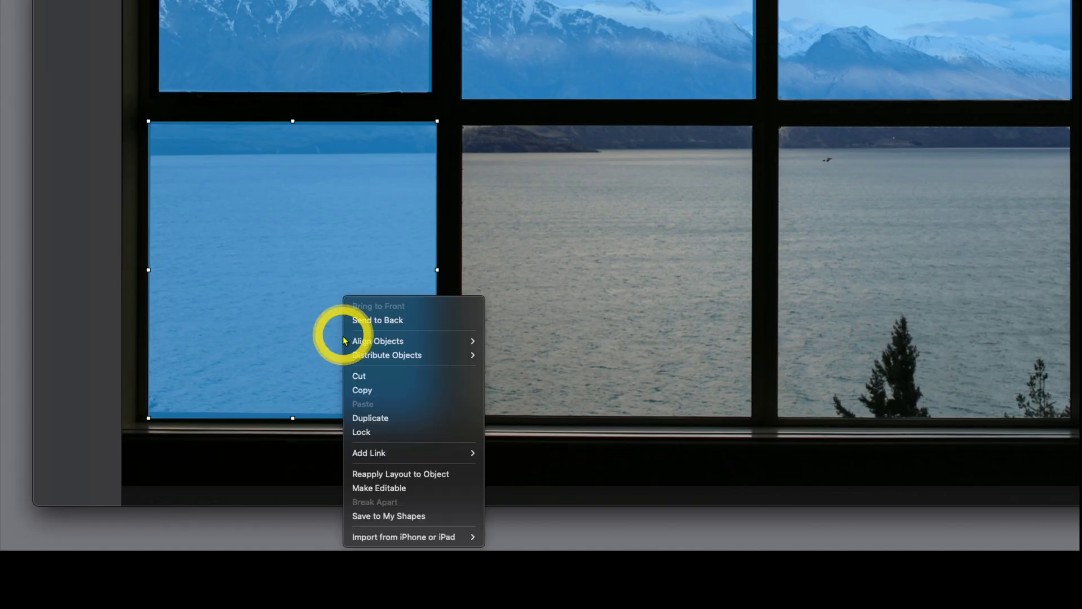
pyautogui.click(370, 418)
pyautogui.moveTo(415, 281); pyautogui.dragTo(711, 272)
pyautogui.scroll(3, 665, 276)
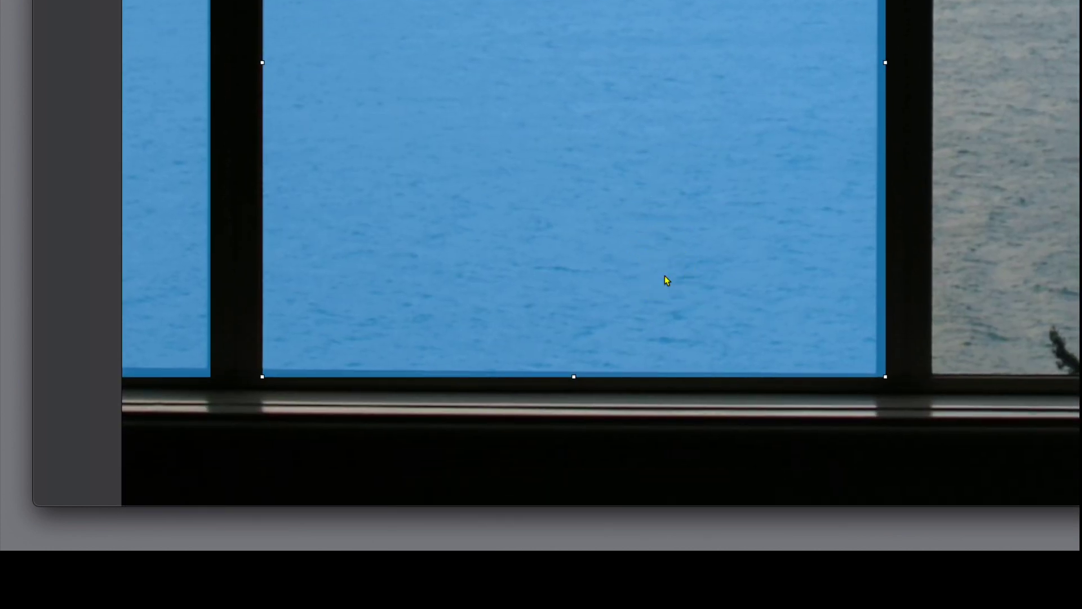
# Duplicate the second lower pane's rectangle and place the copy over the third lower pane
pyautogui.scroll(-3, 665, 275)
pyautogui.rightClick(660, 276)
pyautogui.click(680, 395)
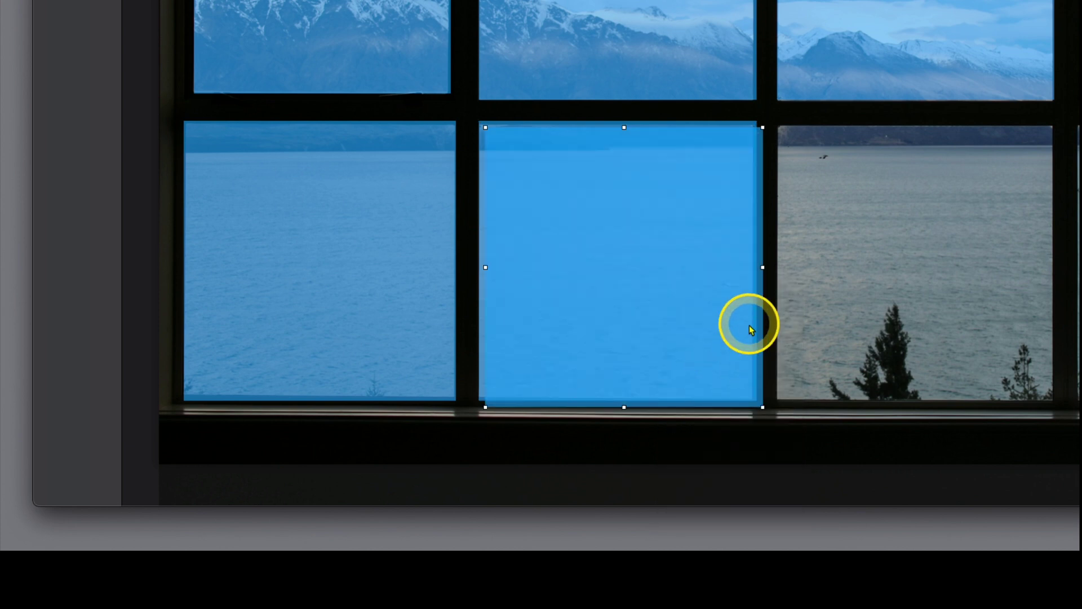
pyautogui.moveTo(750, 343); pyautogui.dragTo(959, 239)
pyautogui.scroll(2, 959, 239)
pyautogui.scroll(-3, 961, 242)
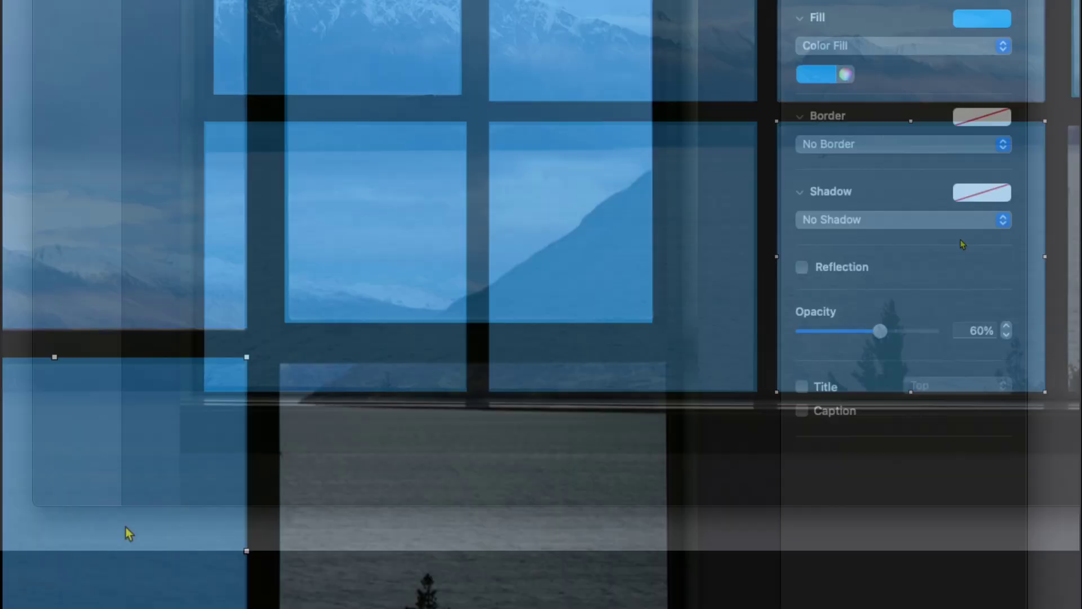
# Duplicate the third lower pane's rectangle, place the copy over the lower-right pane, and enlarge it to fill that pane
pyautogui.rightClick(963, 244)
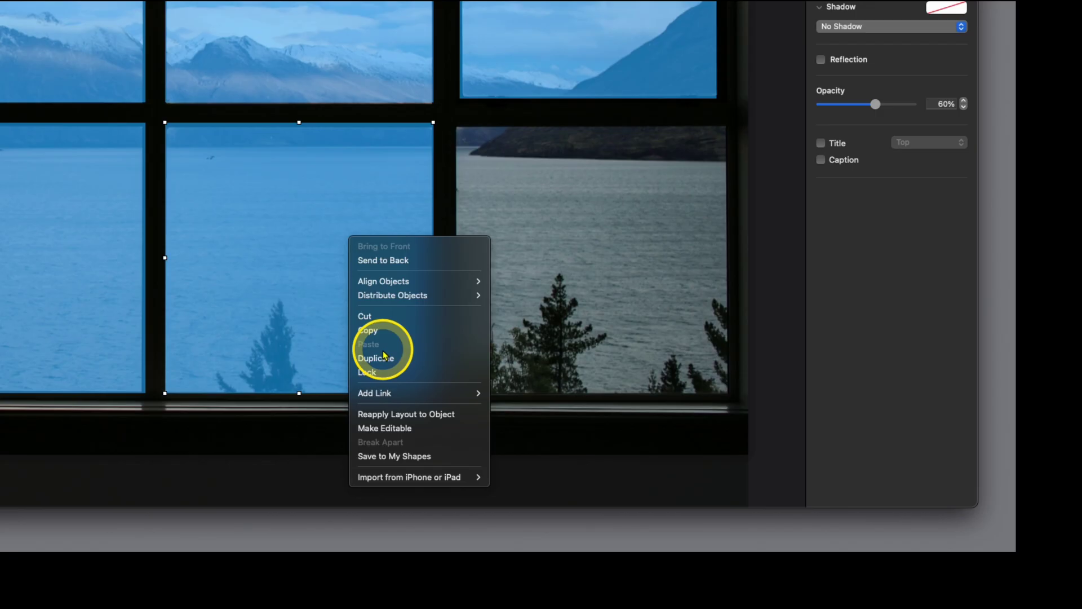
pyautogui.click(993, 355)
pyautogui.moveTo(376, 258); pyautogui.dragTo(658, 244)
pyautogui.moveTo(721, 385); pyautogui.dragTo(728, 394)
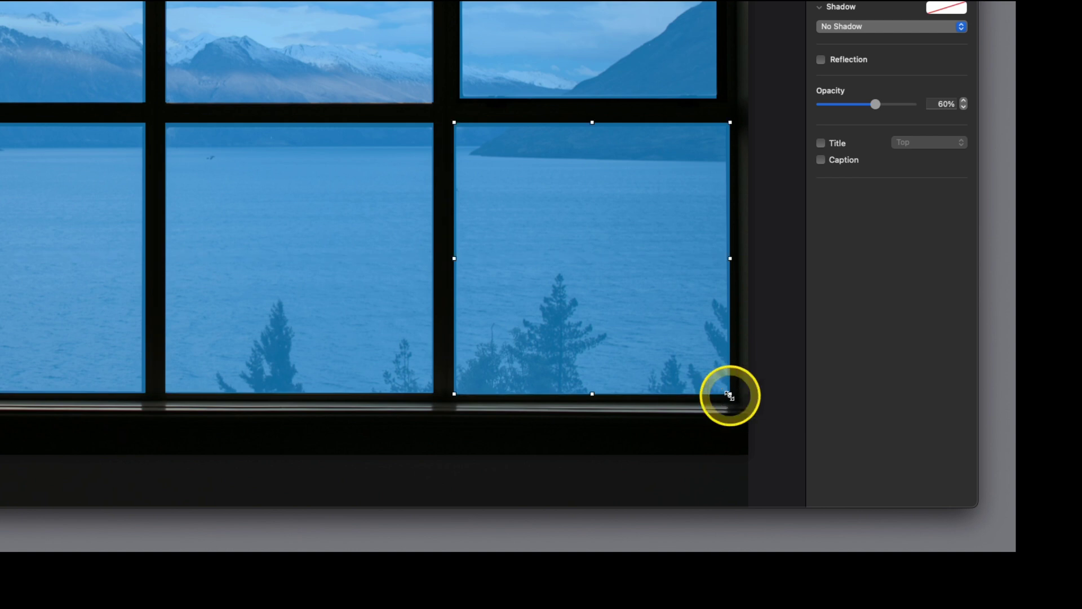
# Insert a new square shape on the window slide and apply the yellow shape style to it
pyautogui.click(0, 90)
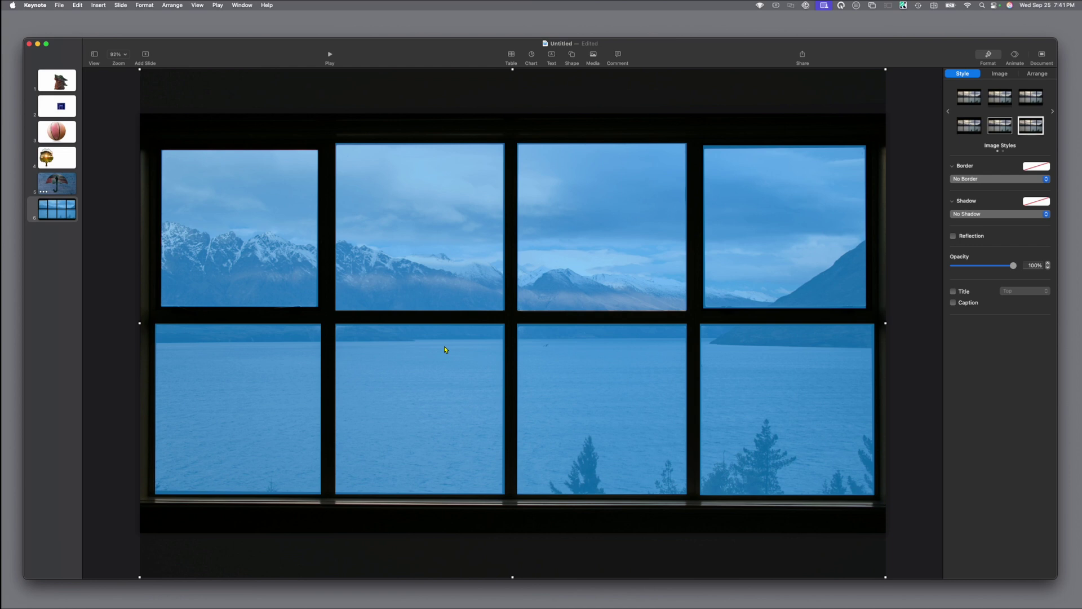
pyautogui.press('super+shift+comma')
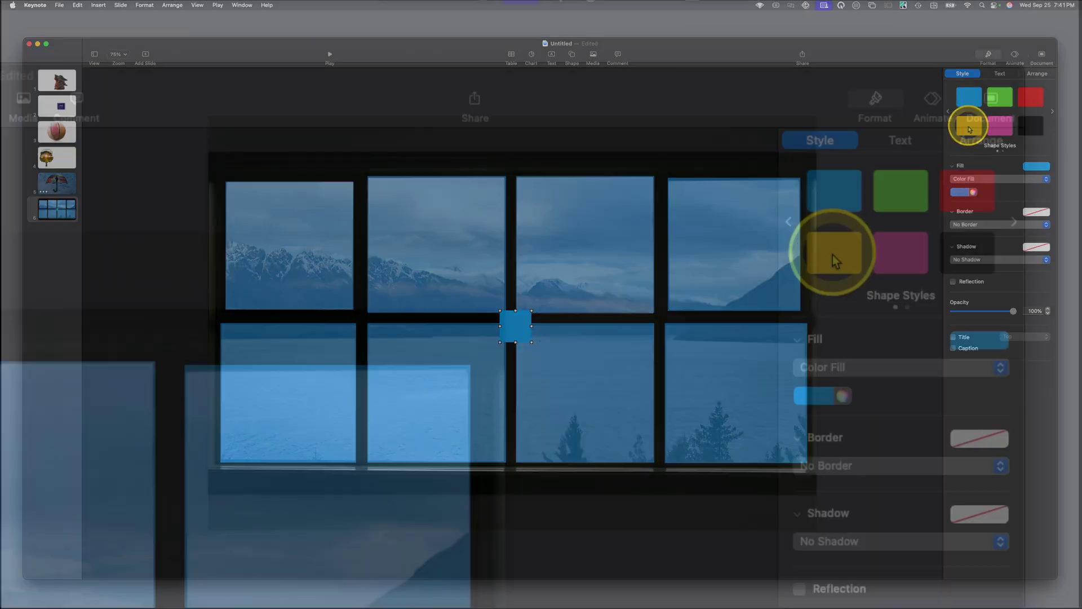
pyautogui.click(969, 128)
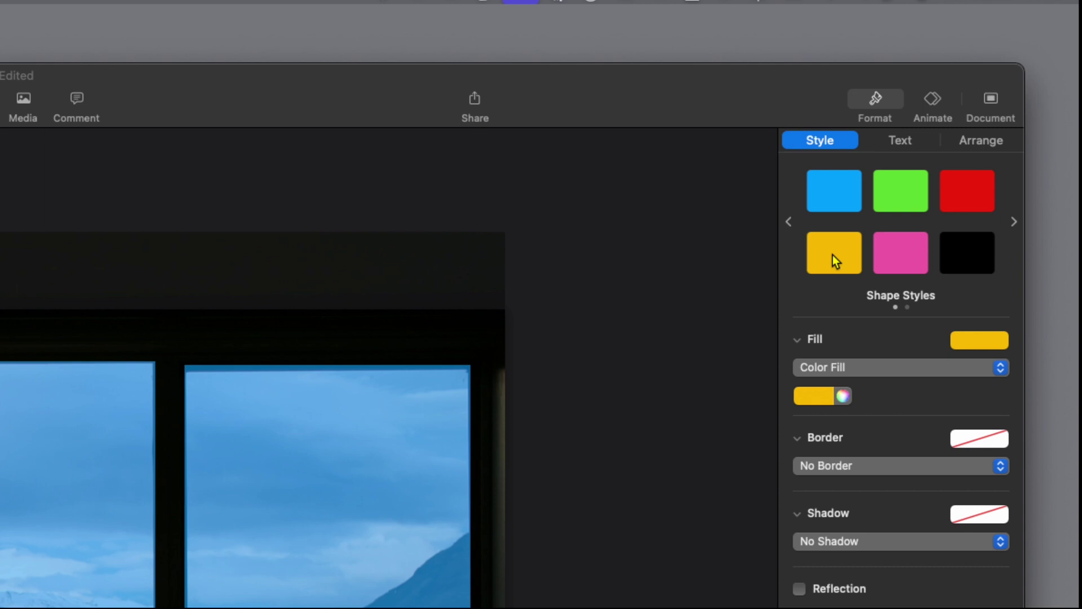
# Set the yellow shape's size to 1920 × 1080 pt and move it to x 0 pt, y 0 pt to cover the slide
pyautogui.click(971, 146)
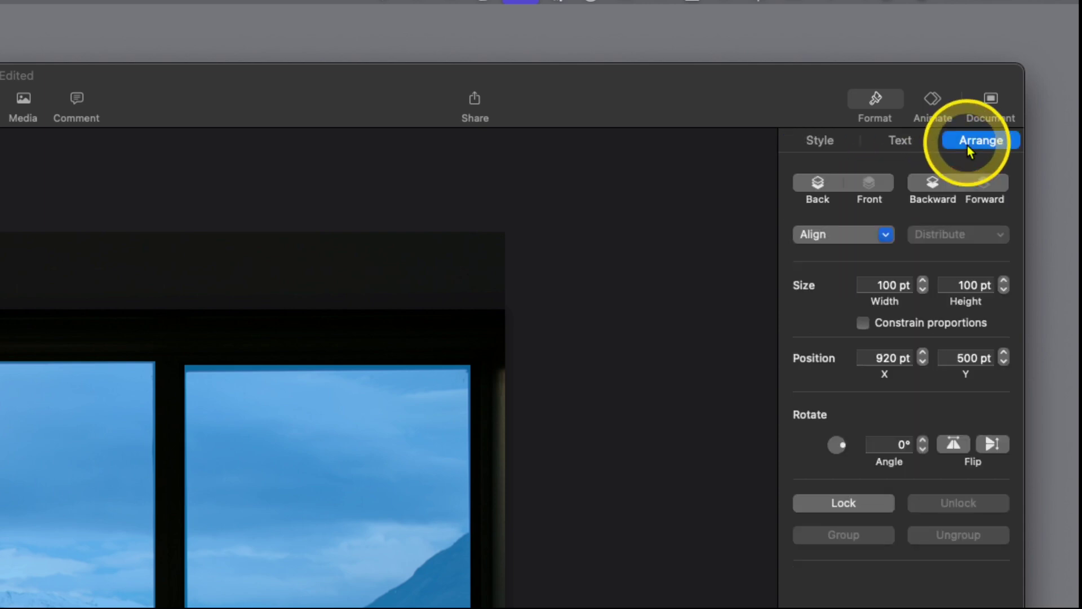
pyautogui.click(892, 285)
pyautogui.write('1920')
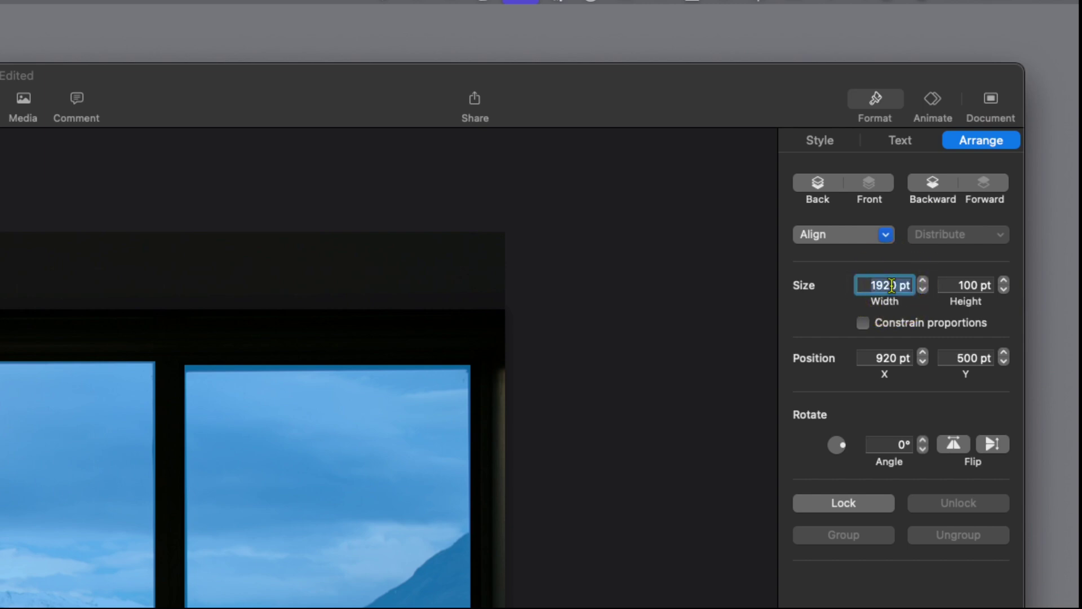
pyautogui.moveTo(943, 284); pyautogui.dragTo(964, 284)
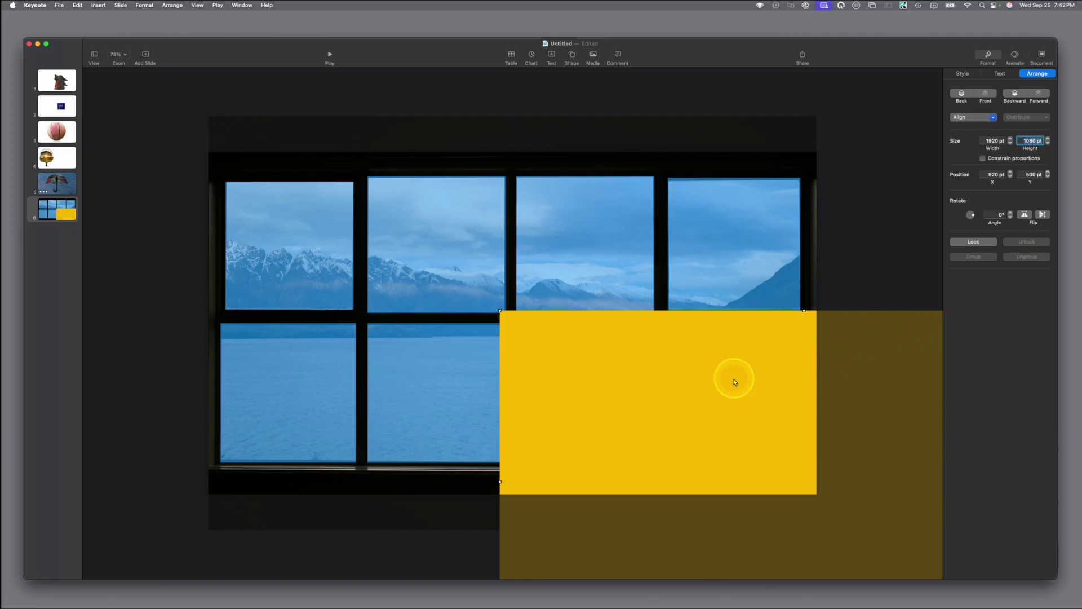
pyautogui.moveTo(733, 377); pyautogui.dragTo(443, 226)
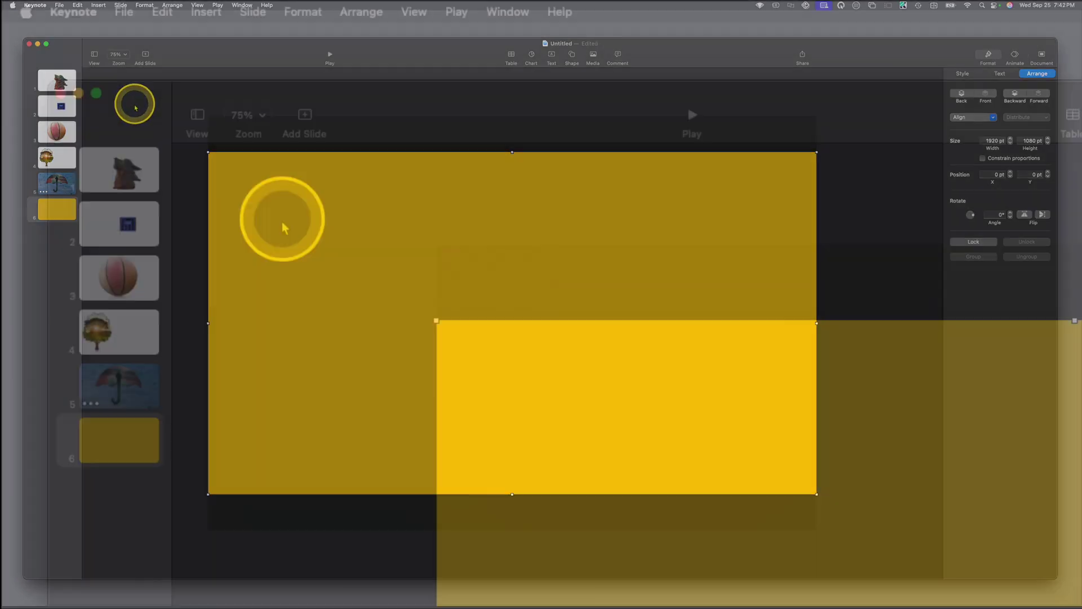
# Show the object list for the window slide
pyautogui.click(95, 54)
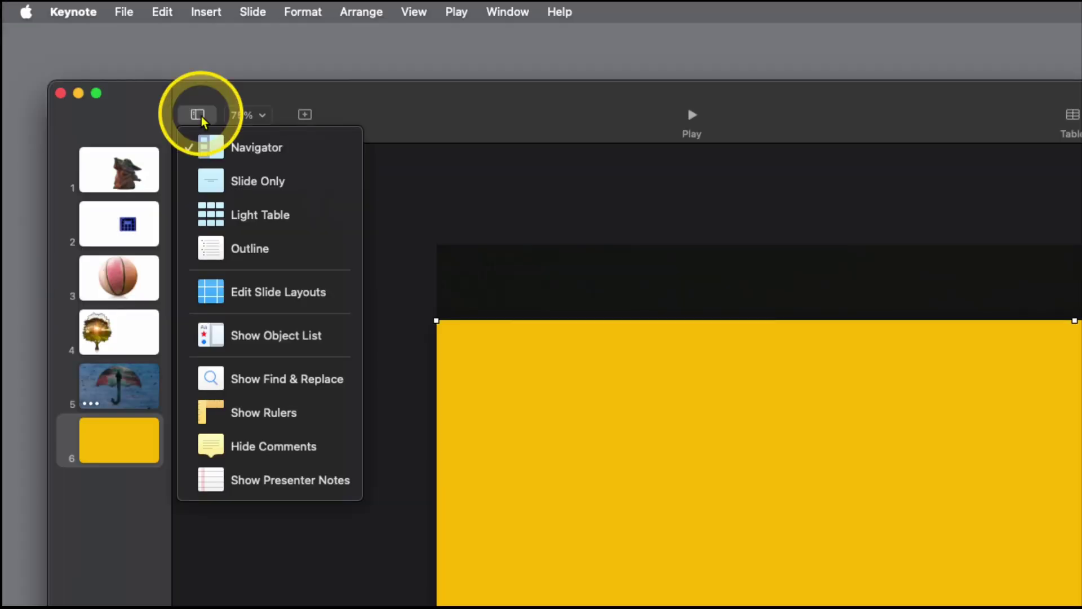
pyautogui.click(262, 339)
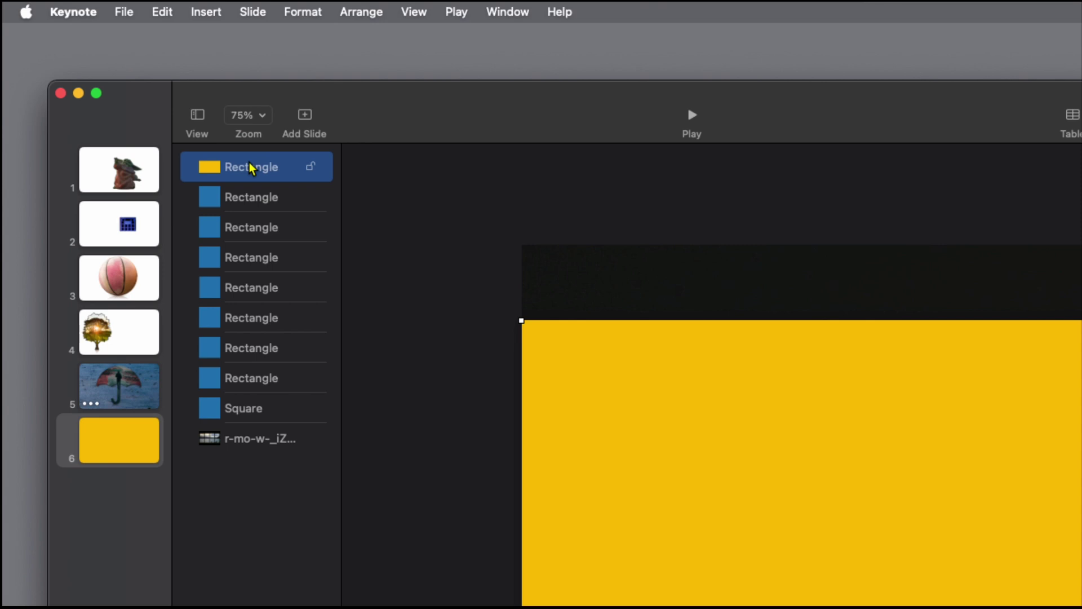
# Place the yellow rectangle between the pane shapes and the window photo, and unite all eight pane shapes into one shape
pyautogui.moveTo(250, 168); pyautogui.dragTo(249, 423)
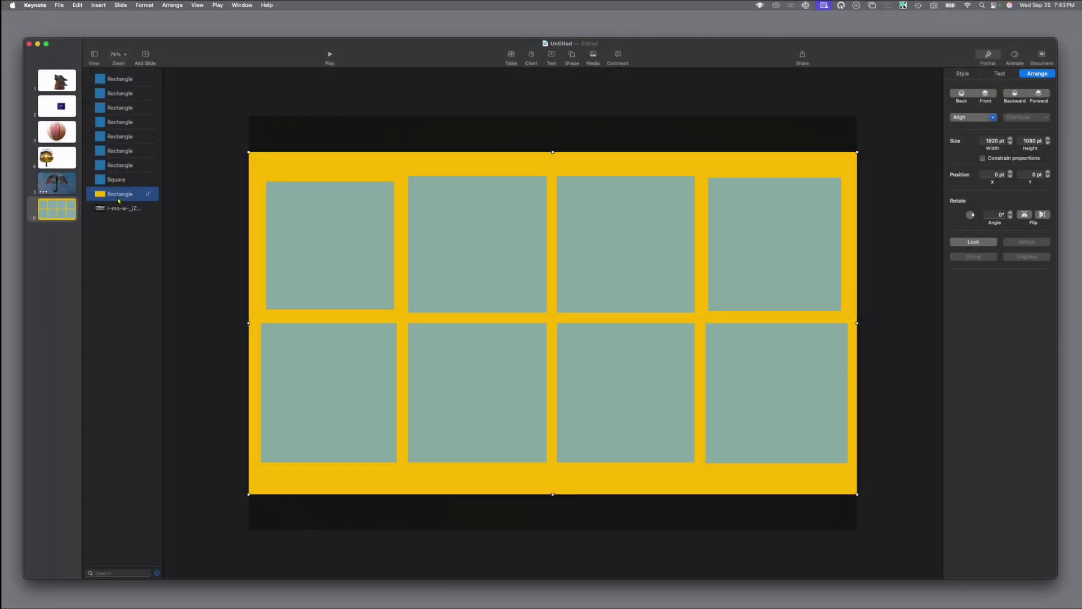
pyautogui.click(315, 256)
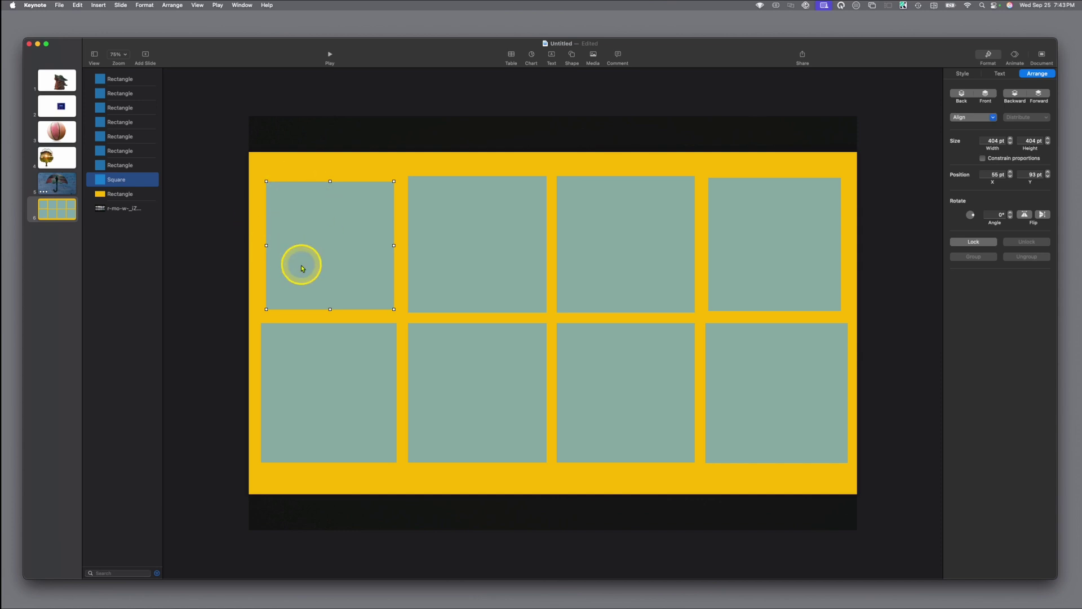
pyautogui.press('super')
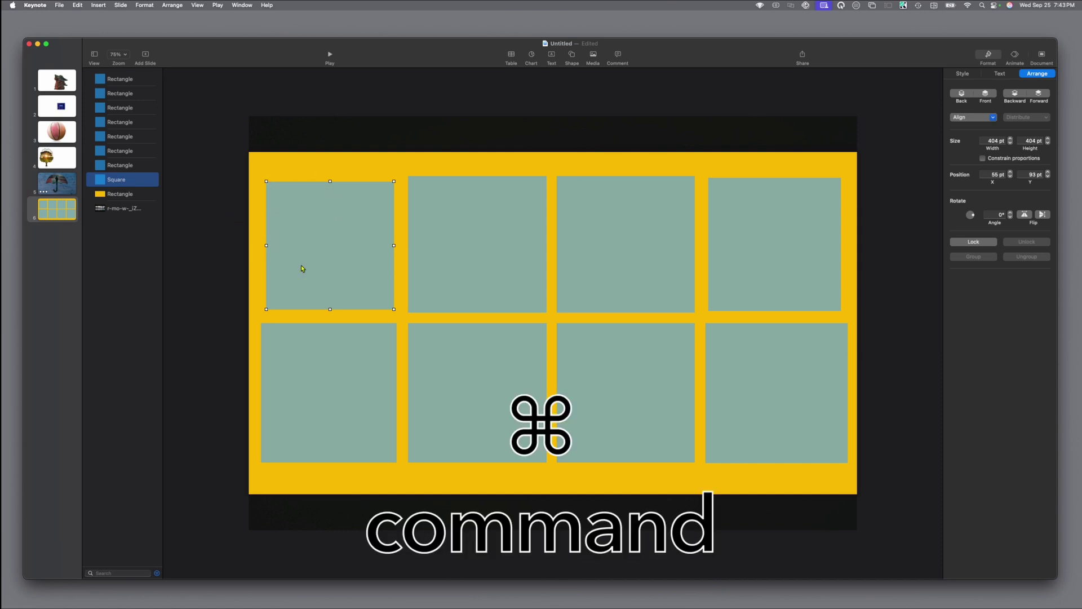
pyautogui.keyDown('super'); pyautogui.click(445, 258); pyautogui.keyUp('super')
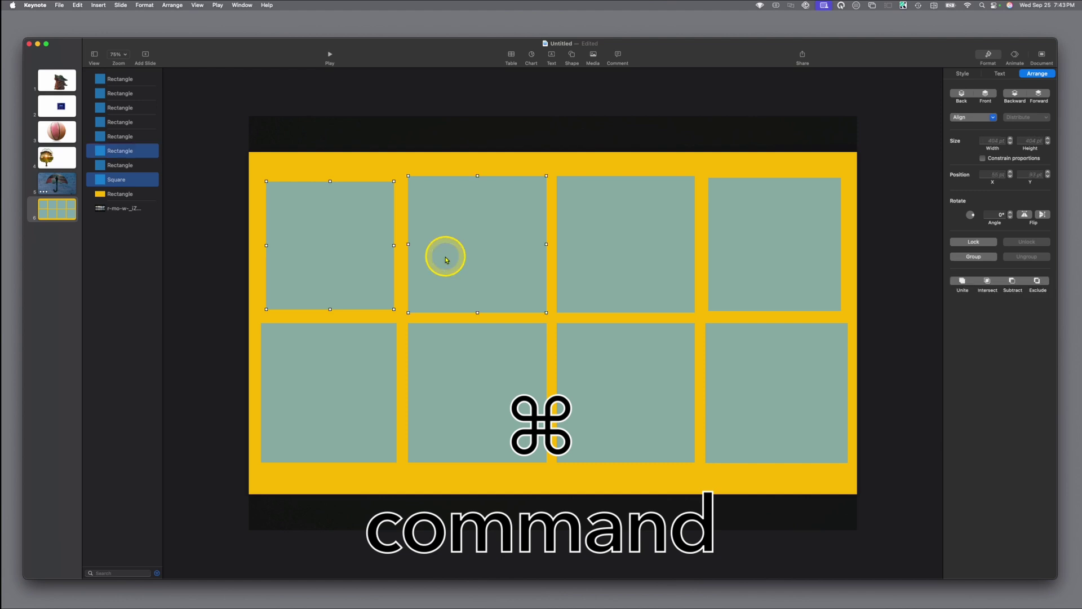
pyautogui.keyDown('super'); pyautogui.click(580, 257); pyautogui.keyUp('super')
pyautogui.keyDown('super'); pyautogui.click(757, 257); pyautogui.keyUp('super')
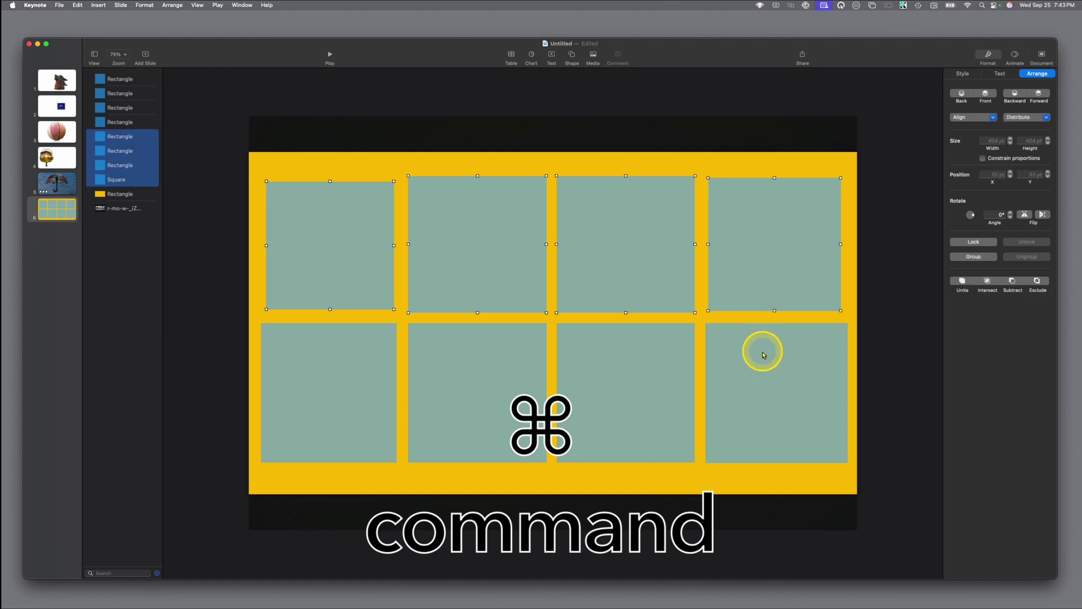
pyautogui.keyDown('super'); pyautogui.click(761, 357); pyautogui.keyUp('super')
pyautogui.keyDown('super'); pyautogui.click(626, 366); pyautogui.keyUp('super')
pyautogui.keyDown('super'); pyautogui.click(479, 367); pyautogui.keyUp('super')
pyautogui.keyDown('super'); pyautogui.click(335, 372); pyautogui.keyUp('super')
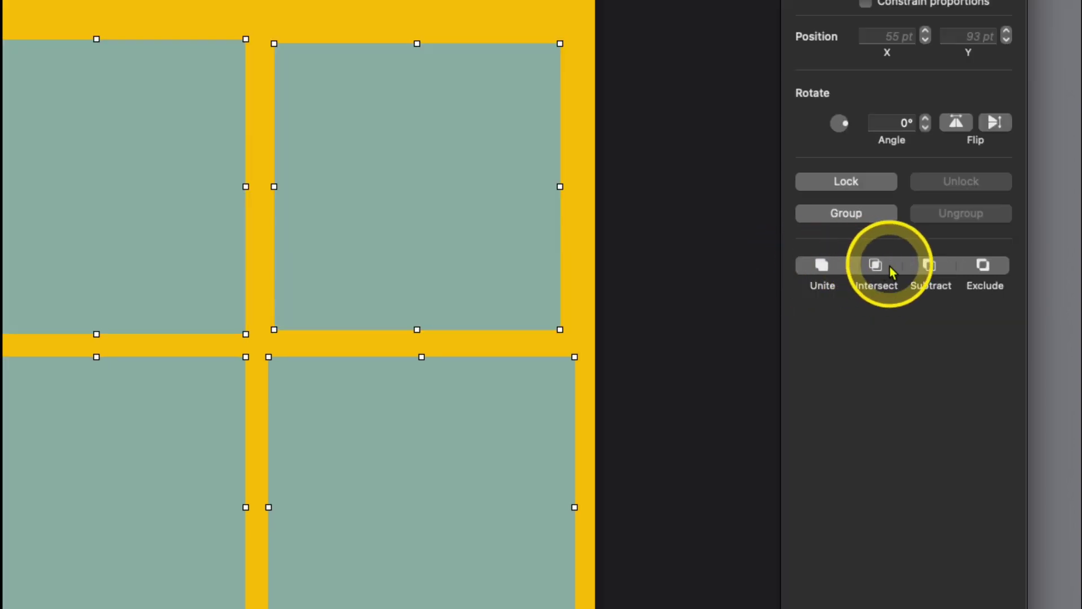
pyautogui.click(823, 268)
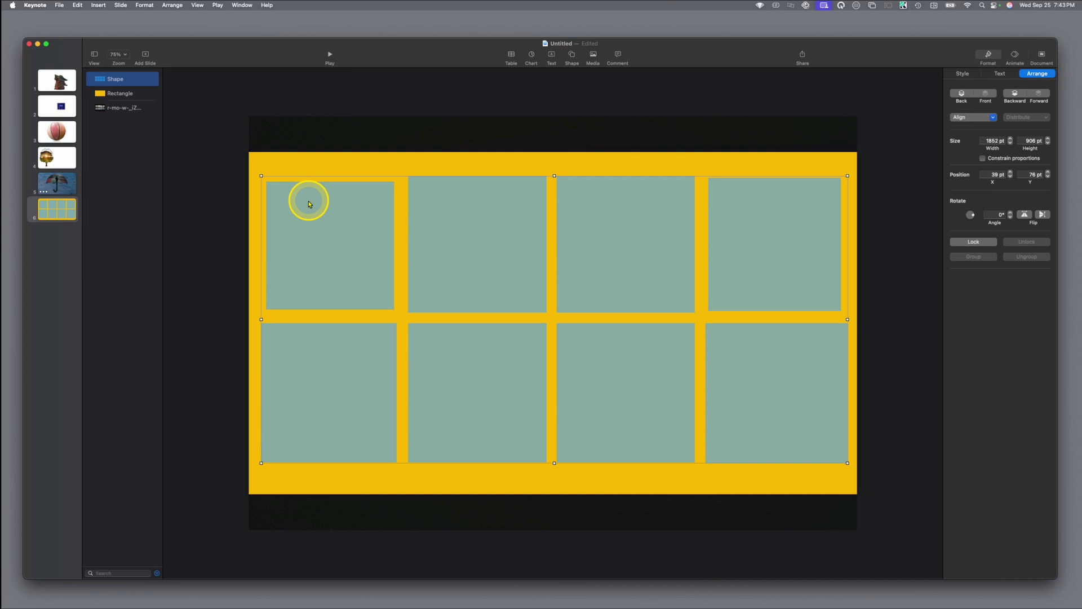
# Subtract the combined pane shape from the yellow rectangle to leave a window-frame shape with eight openings
pyautogui.press('super')
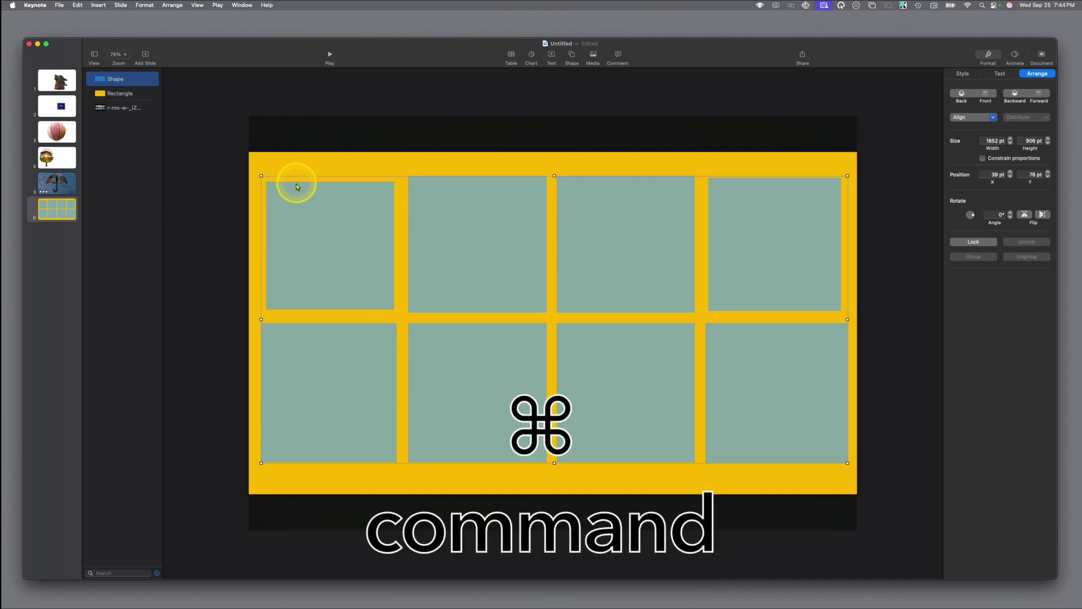
pyautogui.keyDown('super'); pyautogui.click(303, 162); pyautogui.keyUp('super')
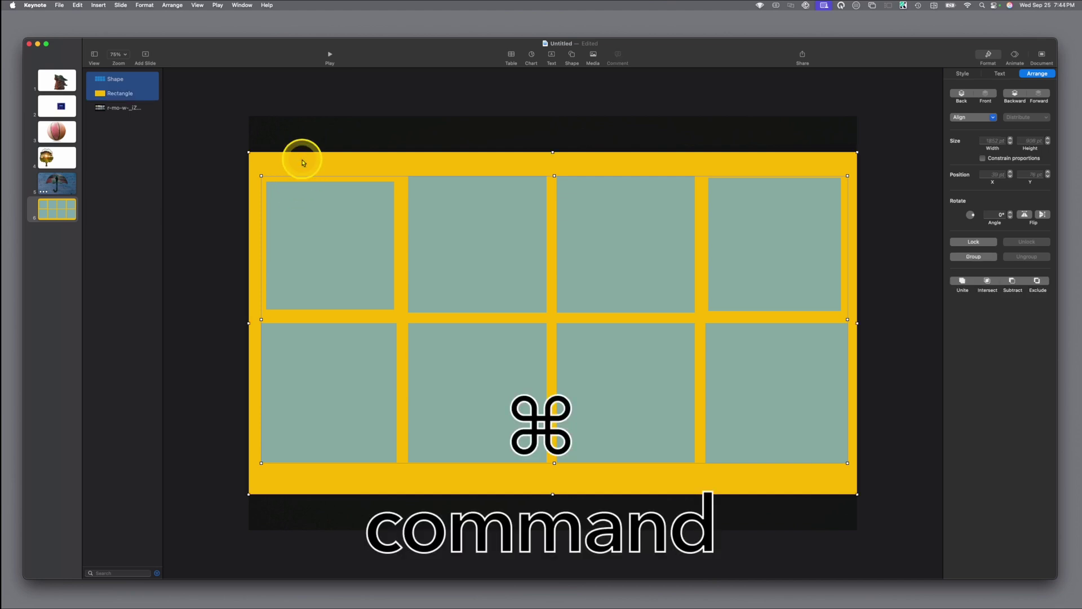
pyautogui.click(275, 26)
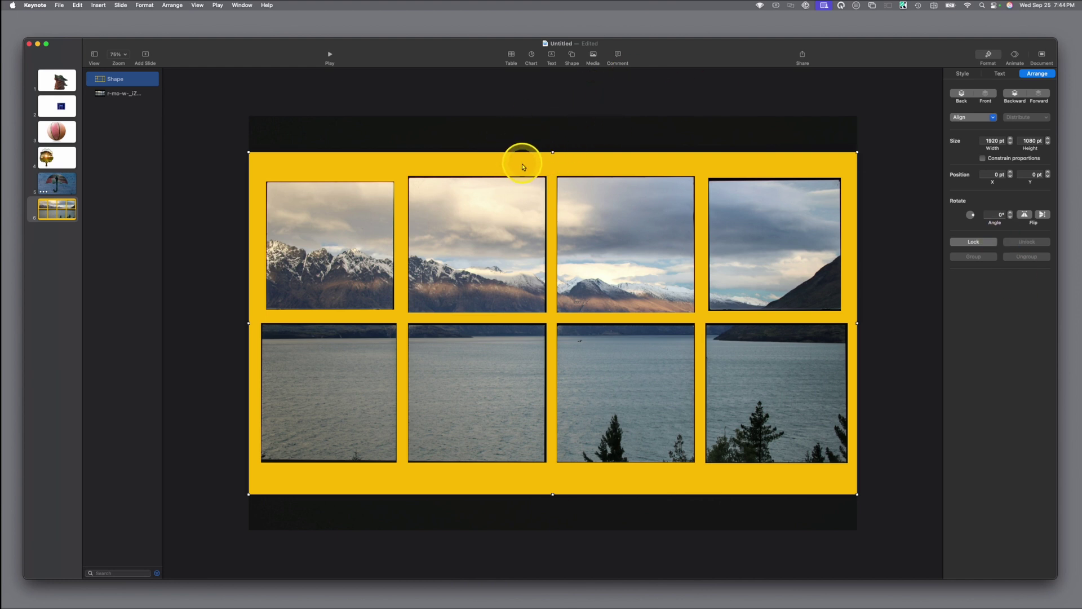
# Mask the window photo with the yellow frame shape using Mask With Selection, and finish the mask editing
pyautogui.press('super')
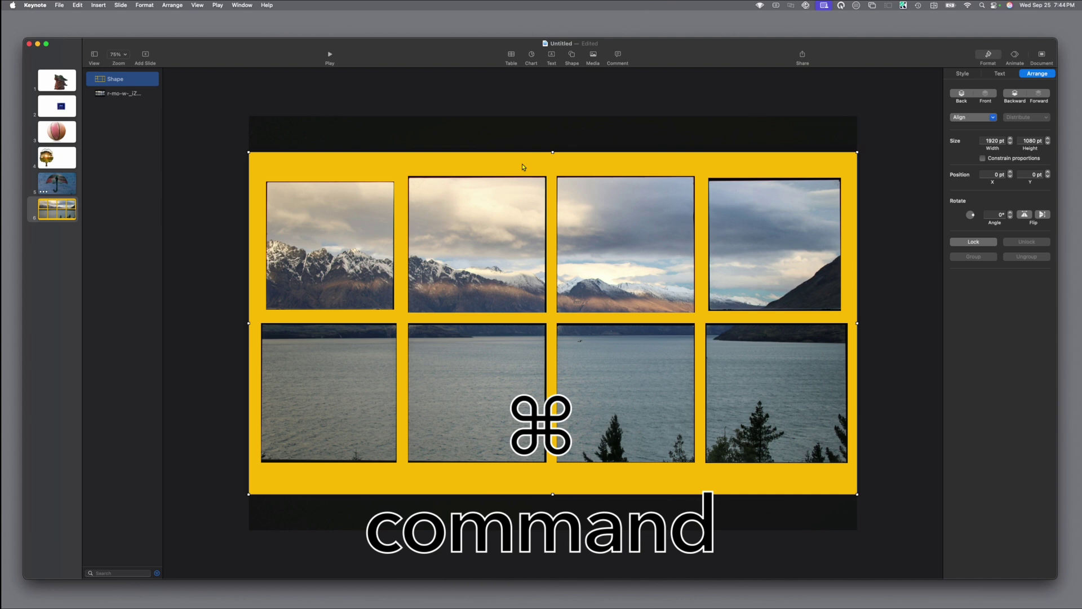
pyautogui.keyDown('super'); pyautogui.click(482, 255); pyautogui.keyUp('super')
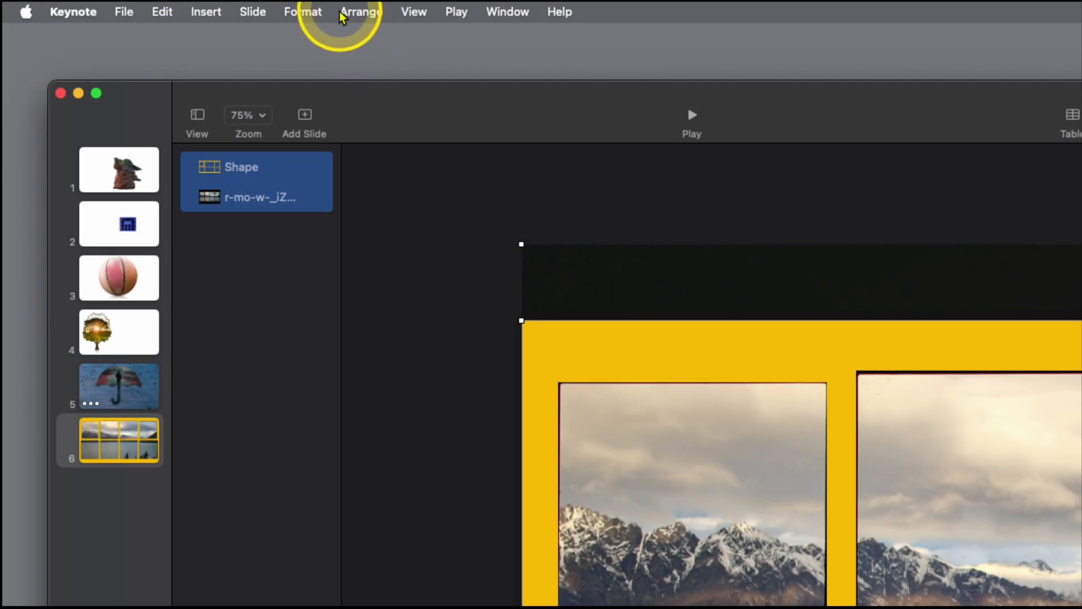
pyautogui.click(305, 12)
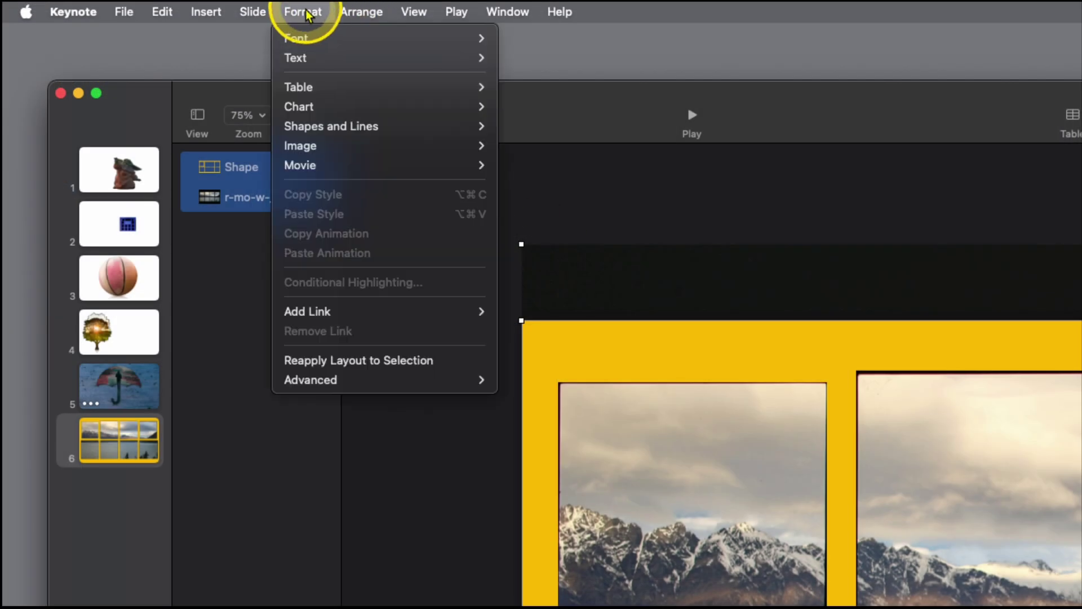
pyautogui.moveTo(343, 158)
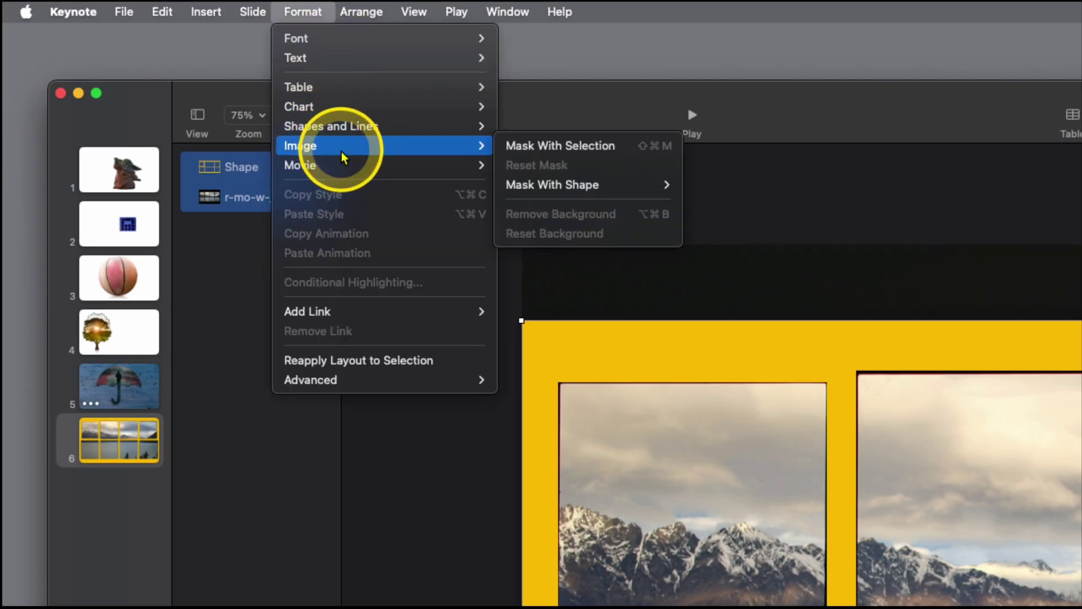
pyautogui.click(556, 148)
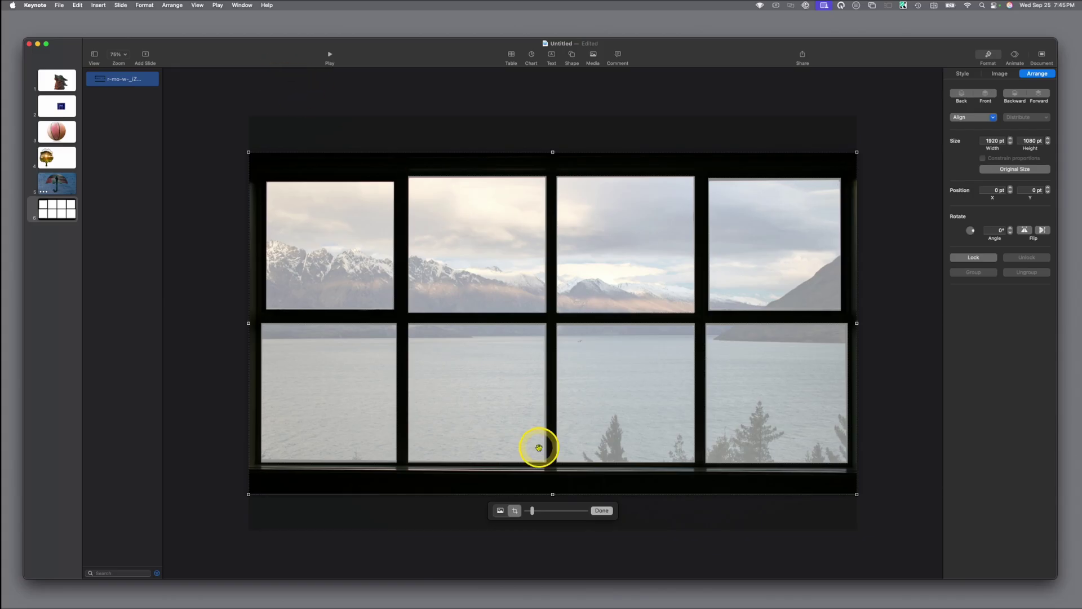
pyautogui.click(600, 511)
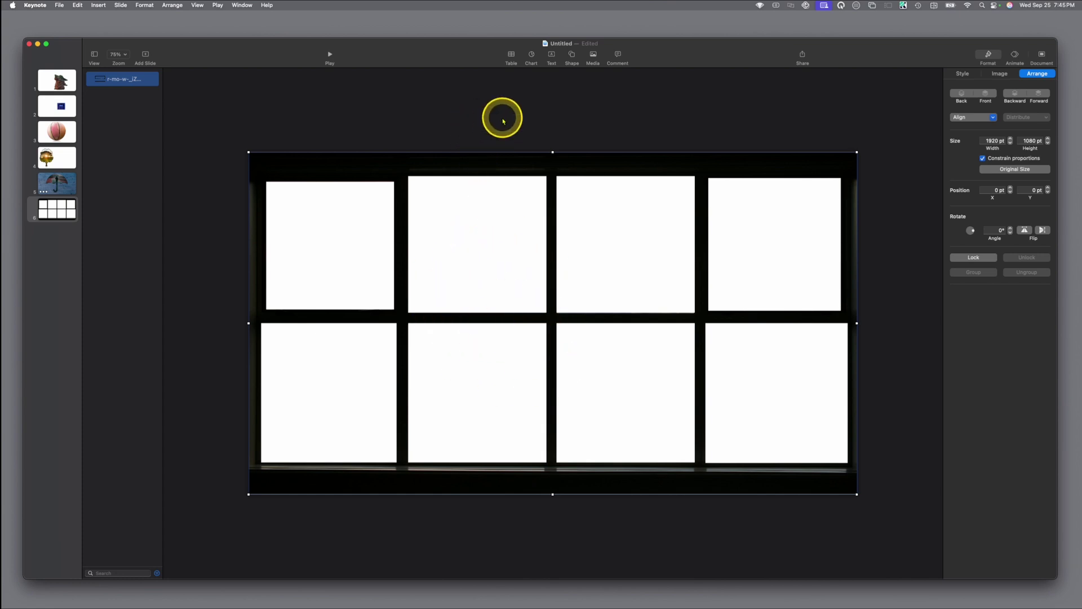
# Insert the mountain and blue lake landscape photo from the Shape Masks album onto the window slide
pyautogui.click(572, 54)
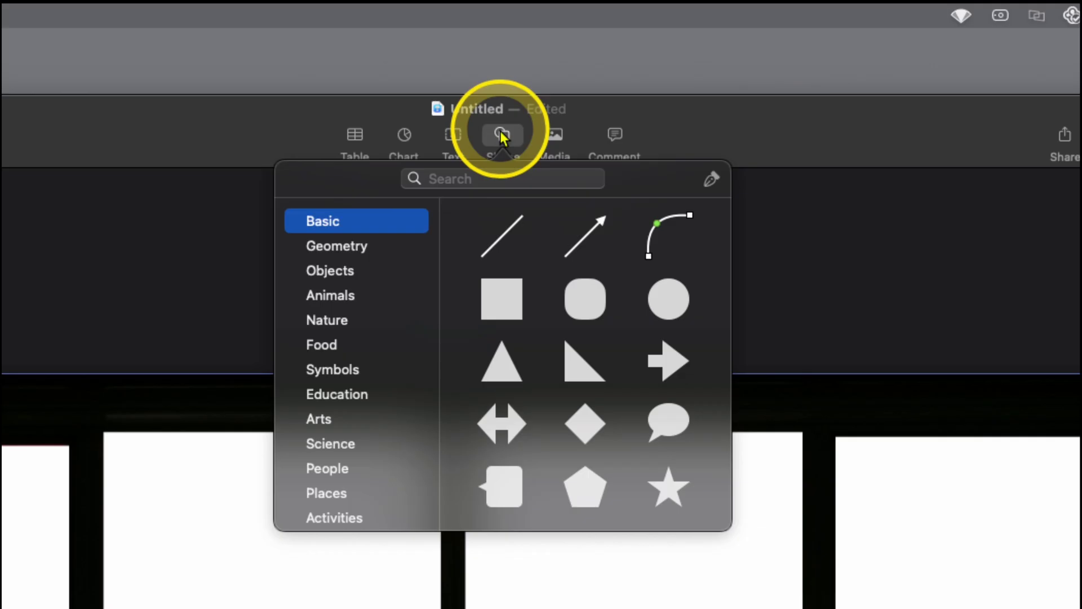
pyautogui.click(595, 56)
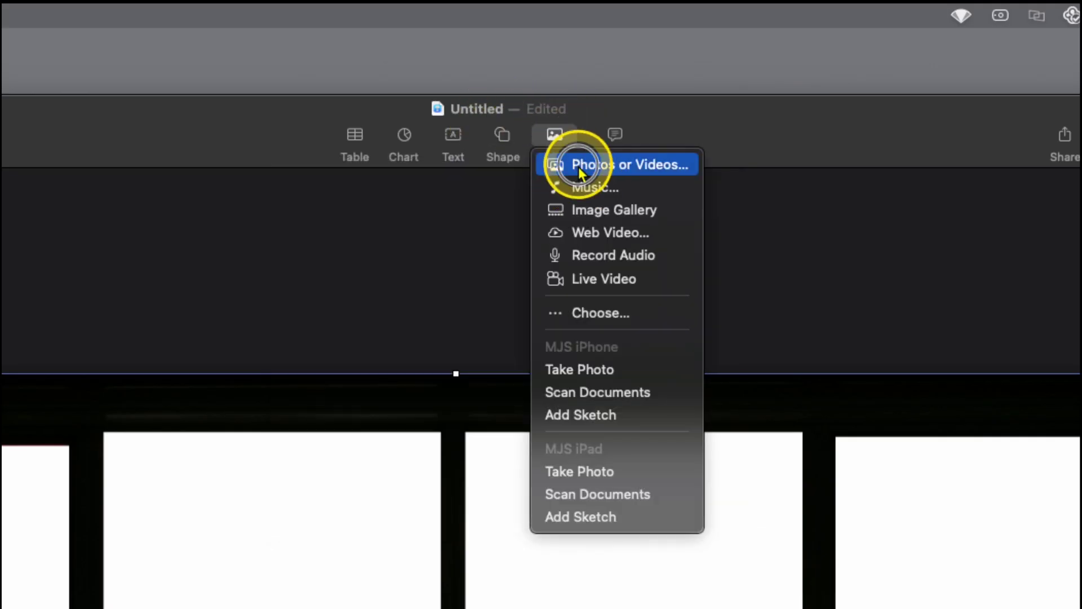
pyautogui.click(579, 167)
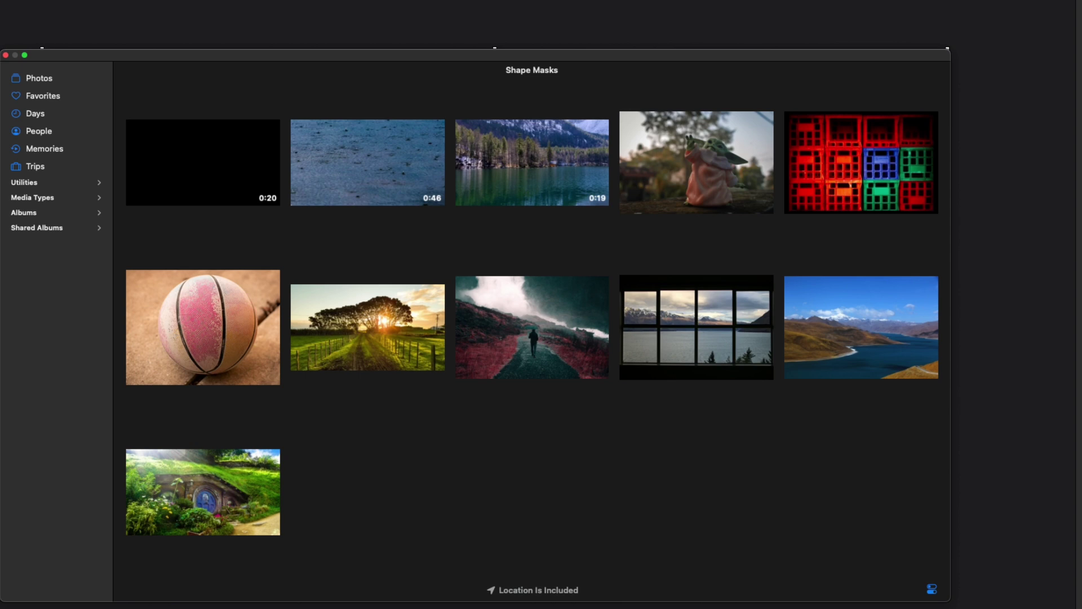
pyautogui.click(838, 334)
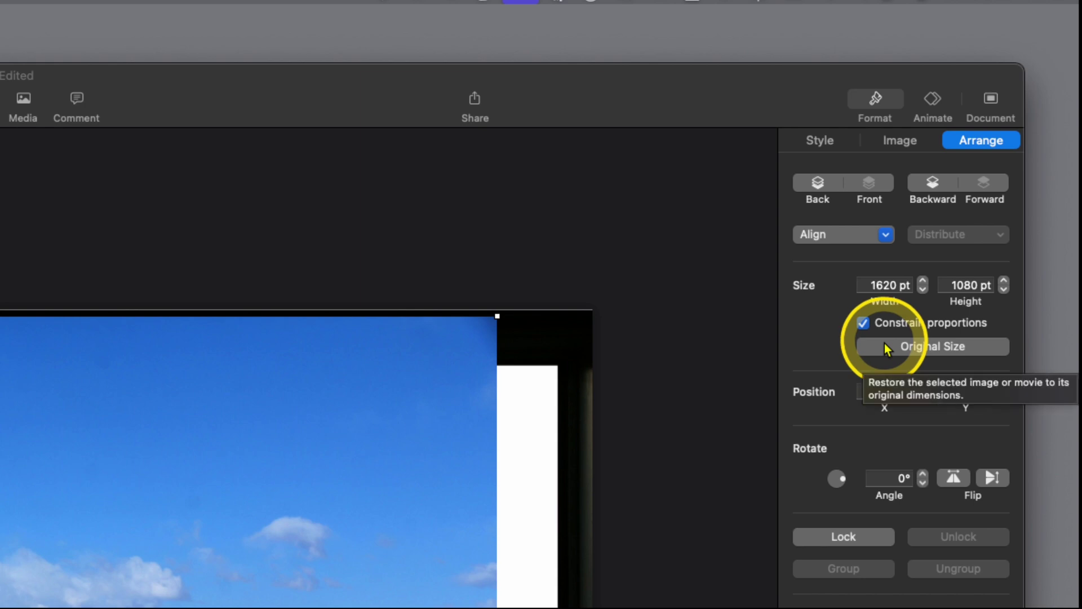
# Restore the landscape photo to its original size, move it to cover the slide, and place it behind the window frame
pyautogui.click(884, 346)
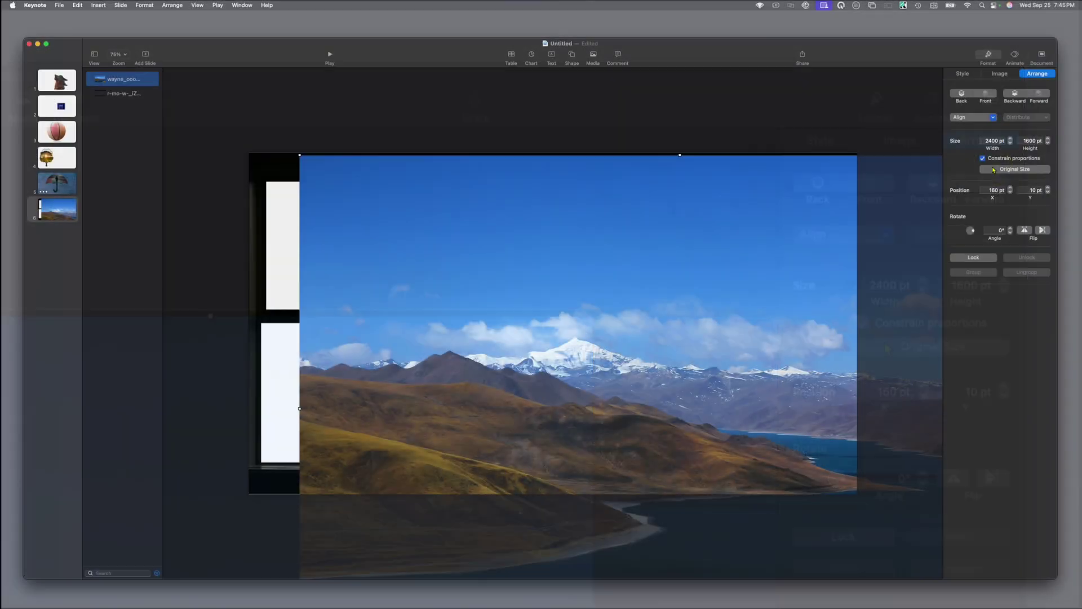
pyautogui.moveTo(726, 334); pyautogui.dragTo(578, 252)
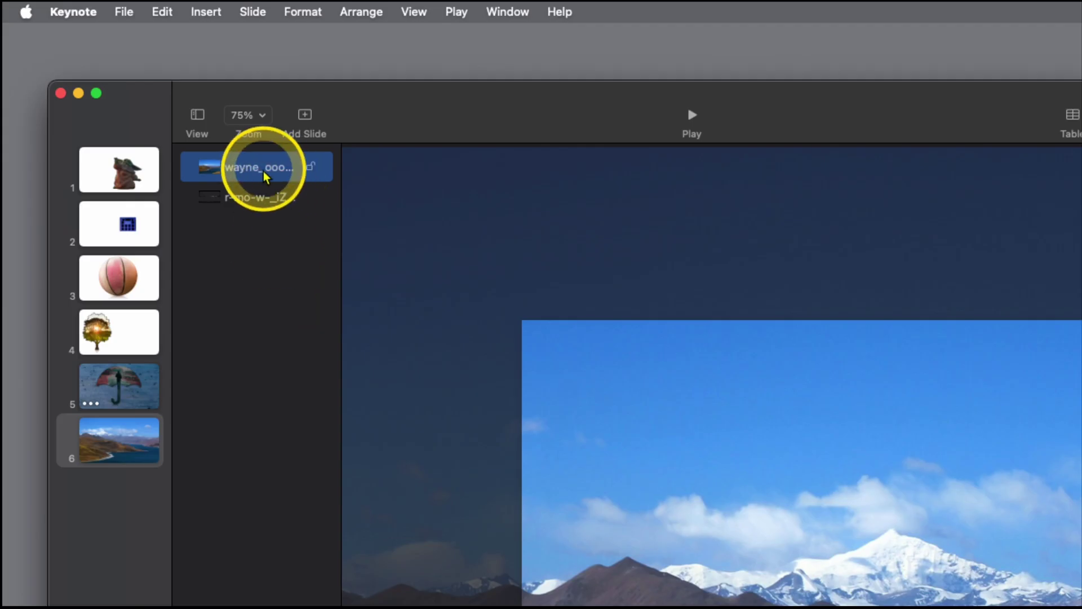
pyautogui.moveTo(124, 80); pyautogui.dragTo(120, 99)
pyautogui.moveTo(252, 212); pyautogui.dragTo(252, 213)
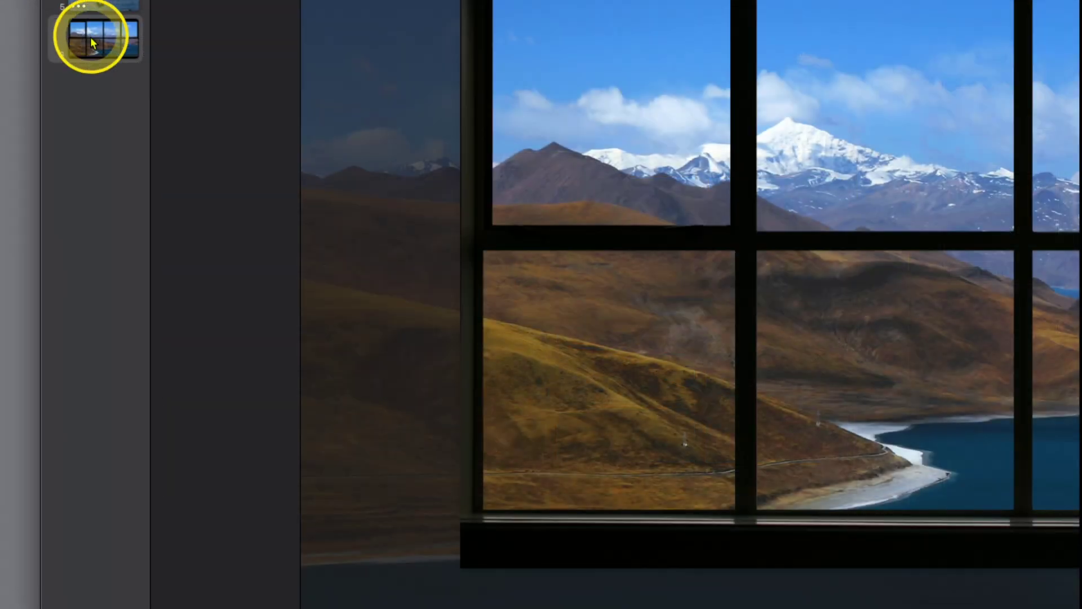
# Duplicate slide 6 and delete the landscape photo from the copy, slide 7
pyautogui.rightClick(49, 215)
pyautogui.click(134, 211)
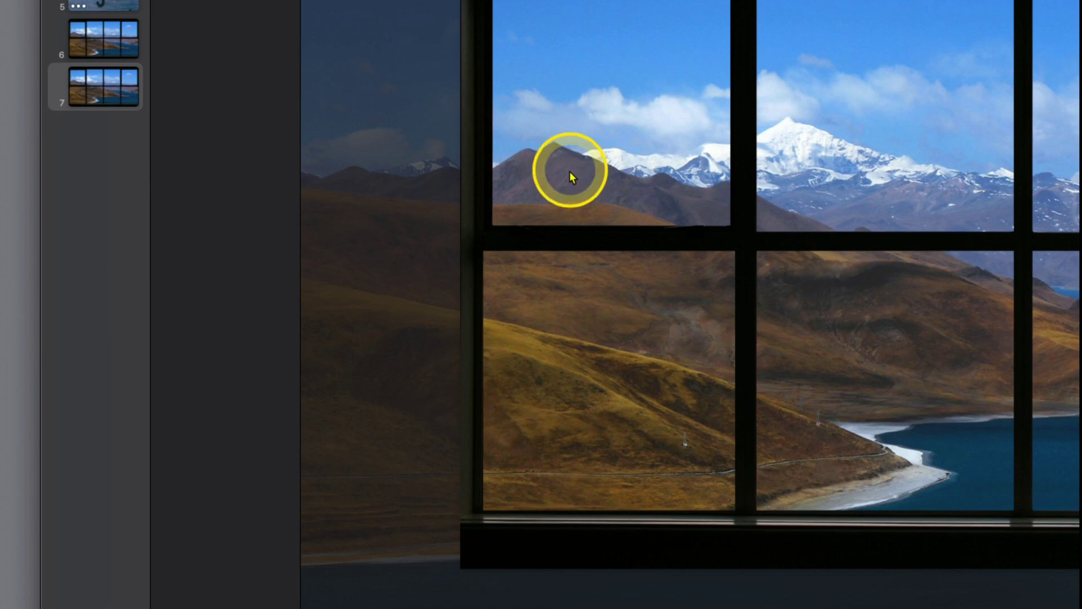
pyautogui.press('Delete')
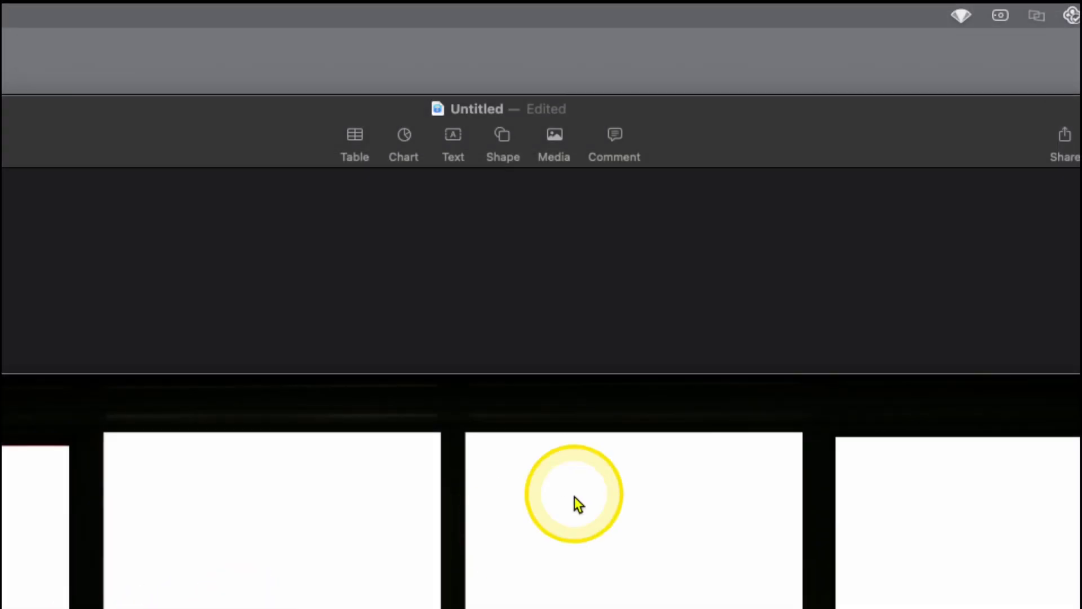
# Insert the 0:19 forest lake video, accept the compatibility warning with Don't ask again set, and place the video behind the window frame
pyautogui.click(591, 55)
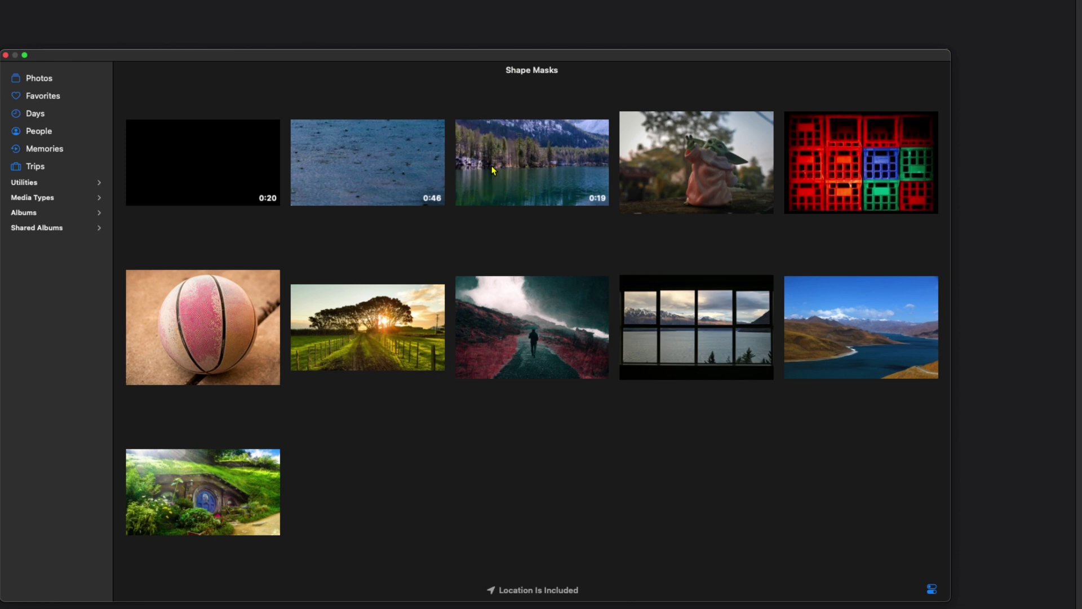
pyautogui.click(35, 31)
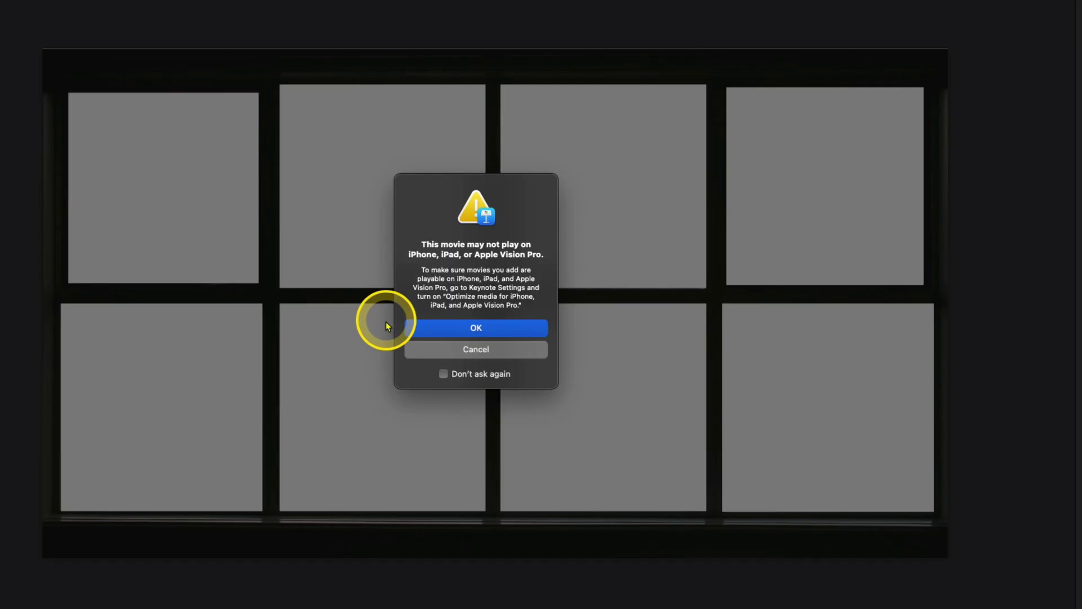
pyautogui.click(446, 374)
pyautogui.click(459, 331)
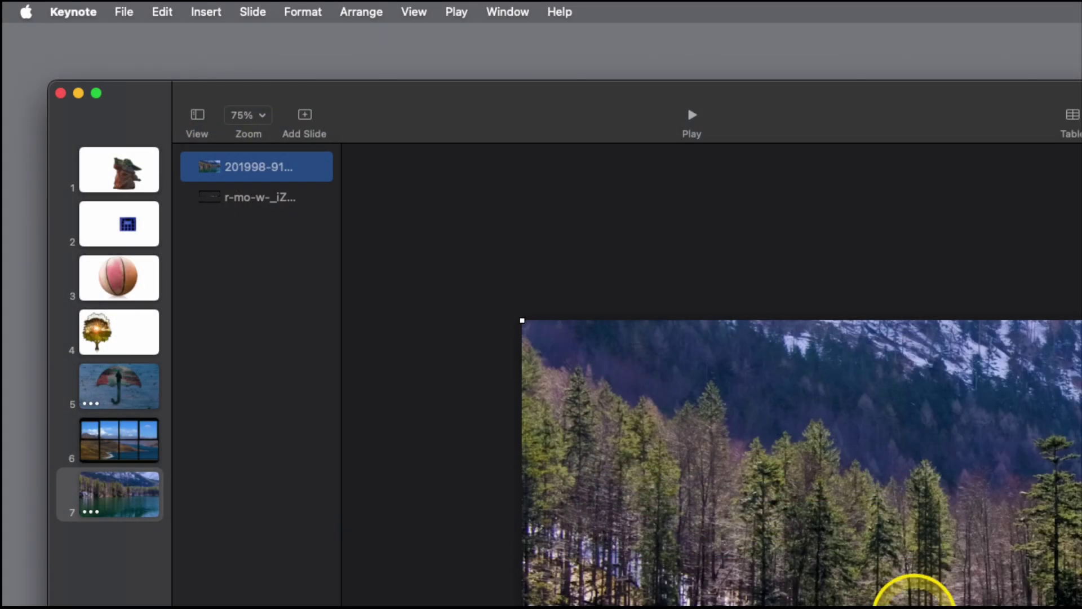
pyautogui.moveTo(262, 214); pyautogui.dragTo(261, 213)
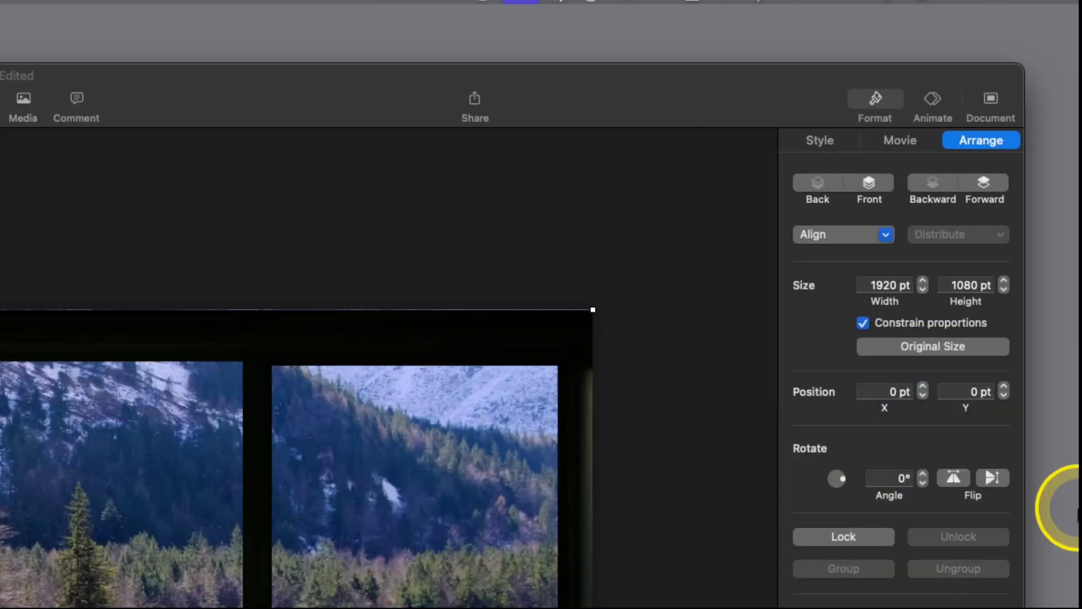
# Set the lake video to play across slides without starting on click, and fit the slide in the window
pyautogui.click(902, 139)
pyautogui.moveTo(951, 354); pyautogui.dragTo(631, 327)
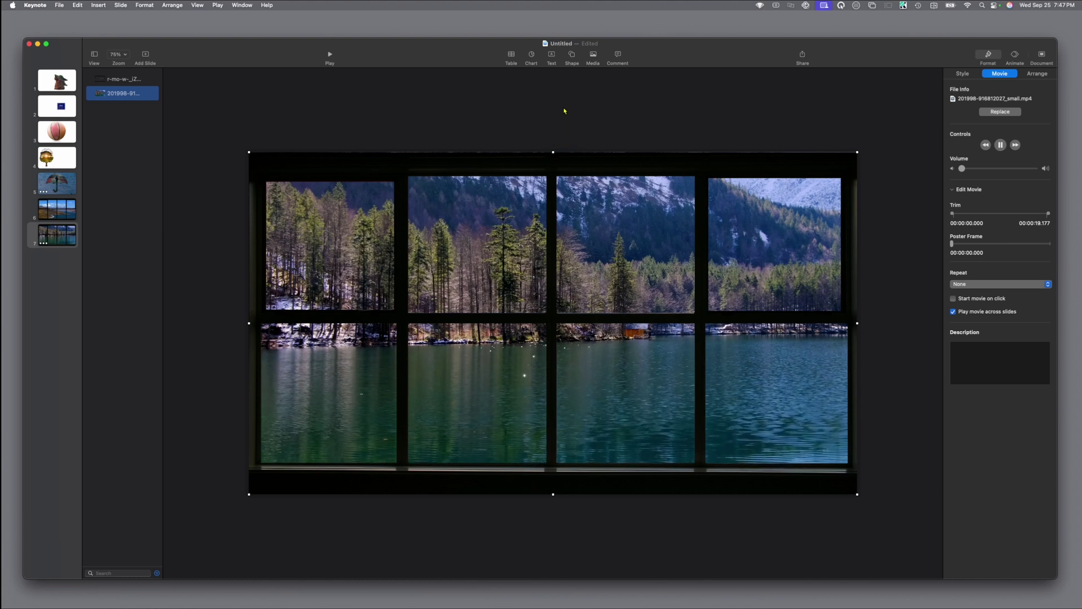
pyautogui.click(602, 253)
pyautogui.press('super+shift+0')
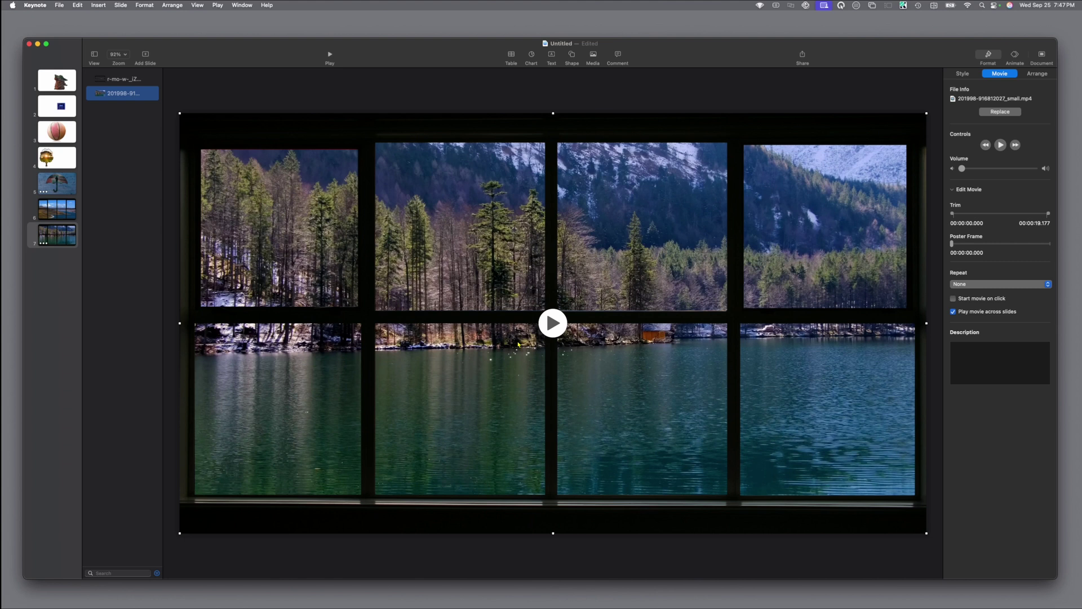
# Duplicate the lake video slide 7 and select the copy, slide 8
pyautogui.rightClick(60, 235)
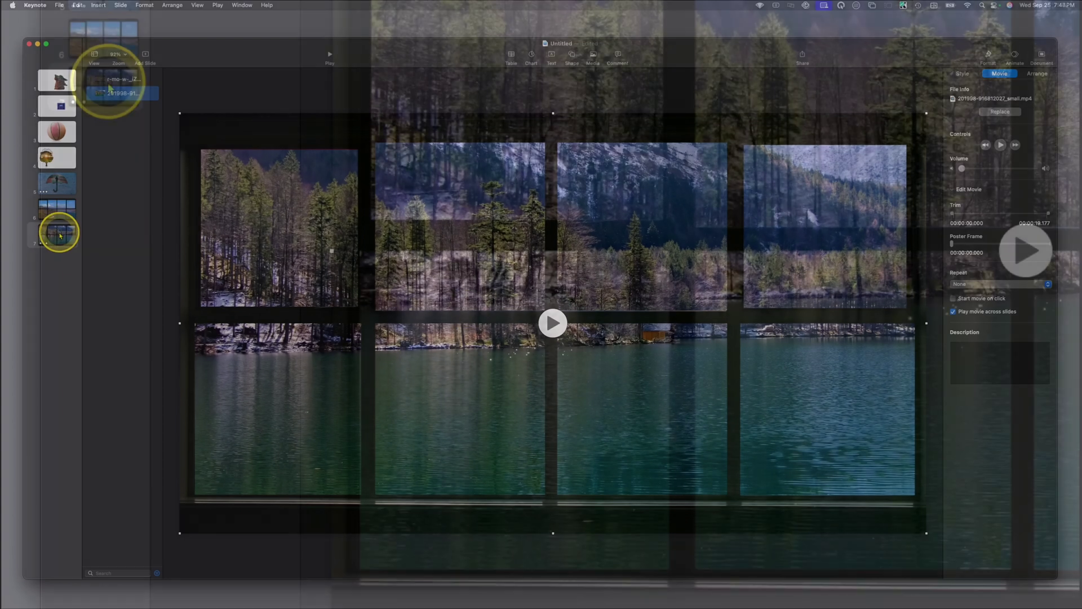
pyautogui.click(66, 239)
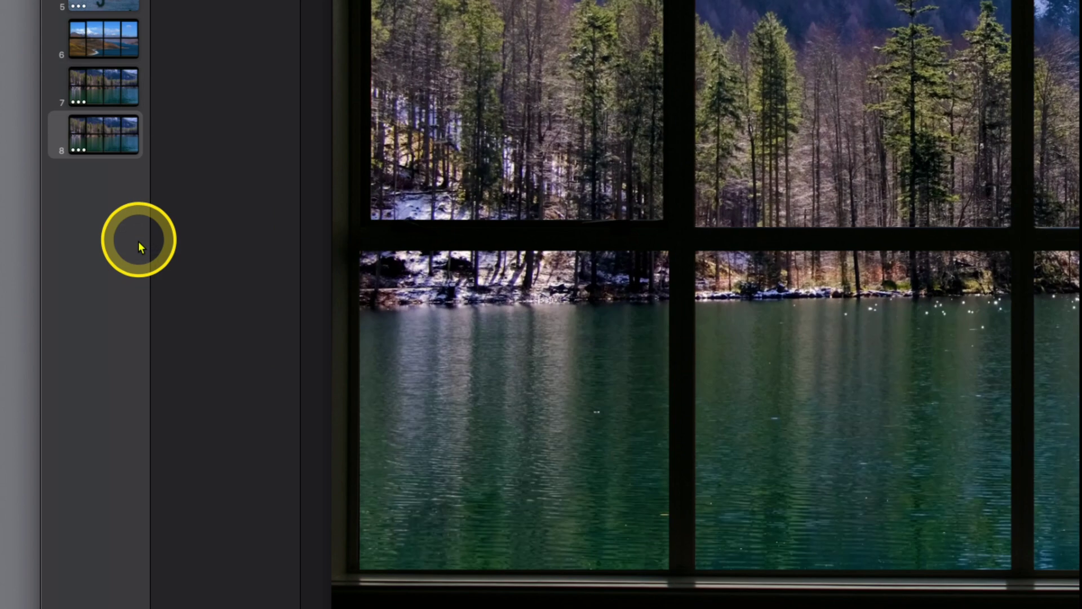
pyautogui.click(938, 533)
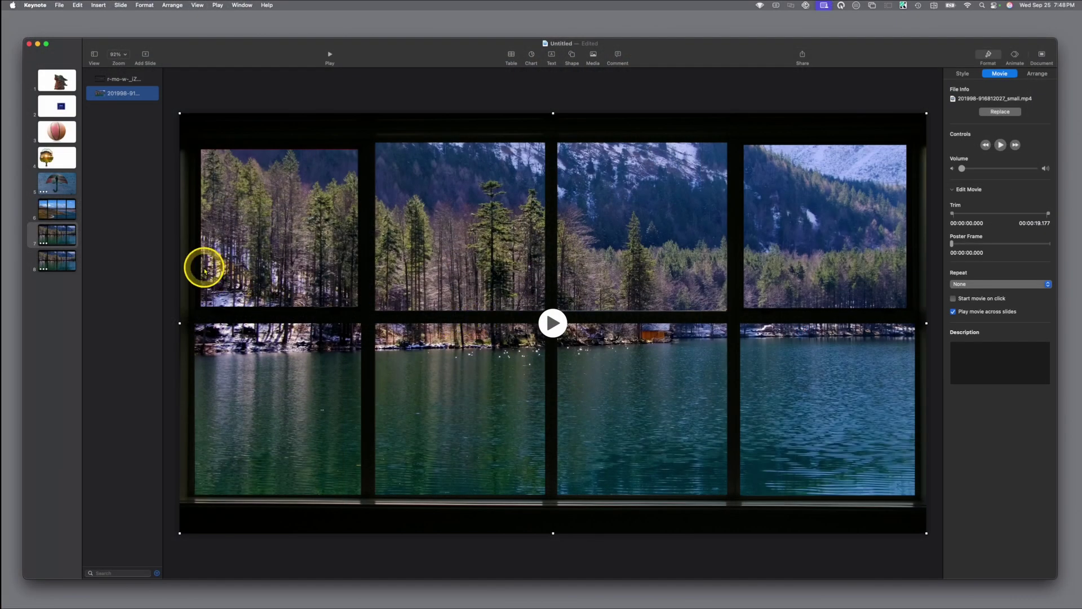
pyautogui.click(66, 265)
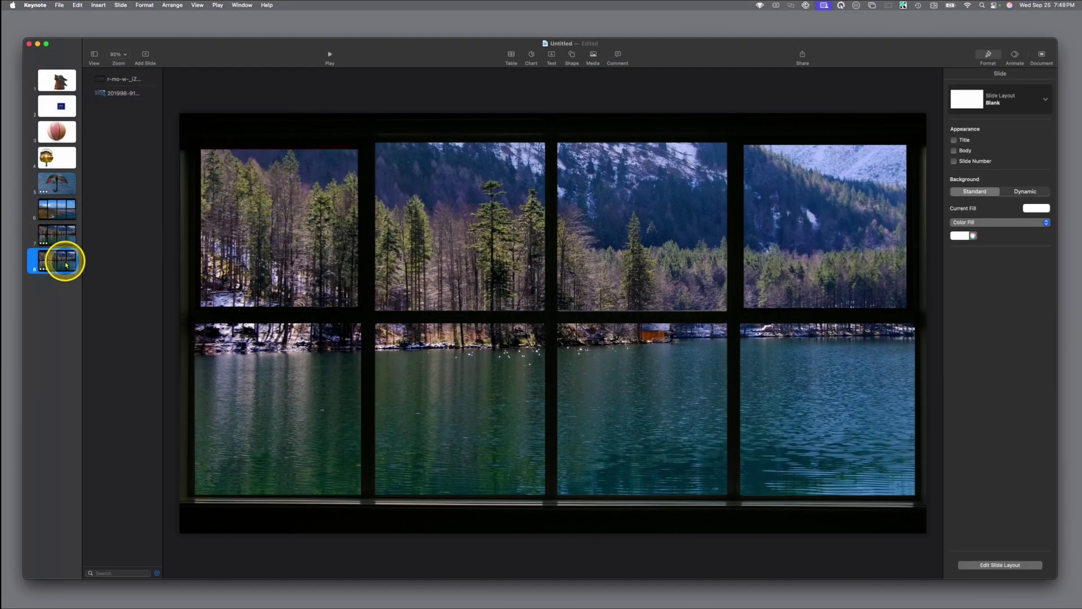
# Enlarge the window frame on slide 8 to about 11114 by 6252 pt and position it so one pane opening surrounds the whole slide
pyautogui.scroll(-5, 436, 295)
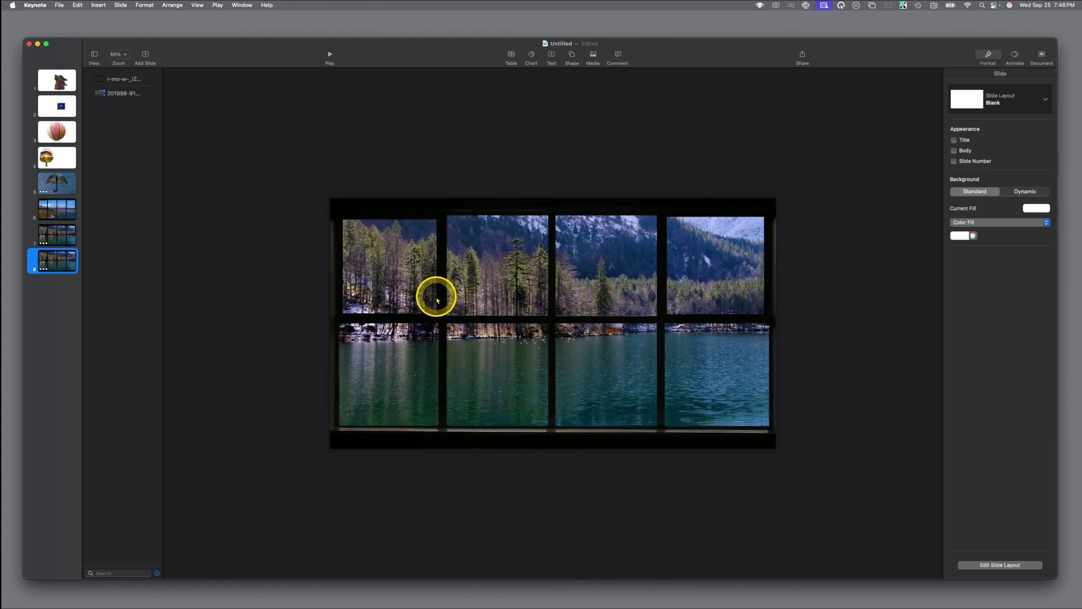
pyautogui.scroll(-3, 437, 300)
pyautogui.click(559, 392)
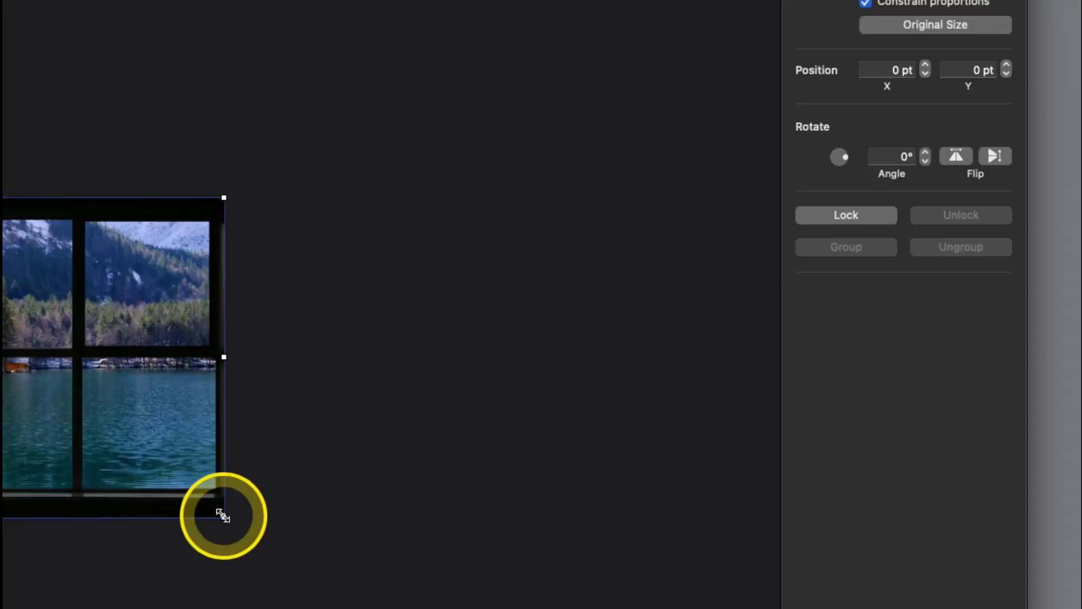
pyautogui.moveTo(223, 515); pyautogui.dragTo(94, 608)
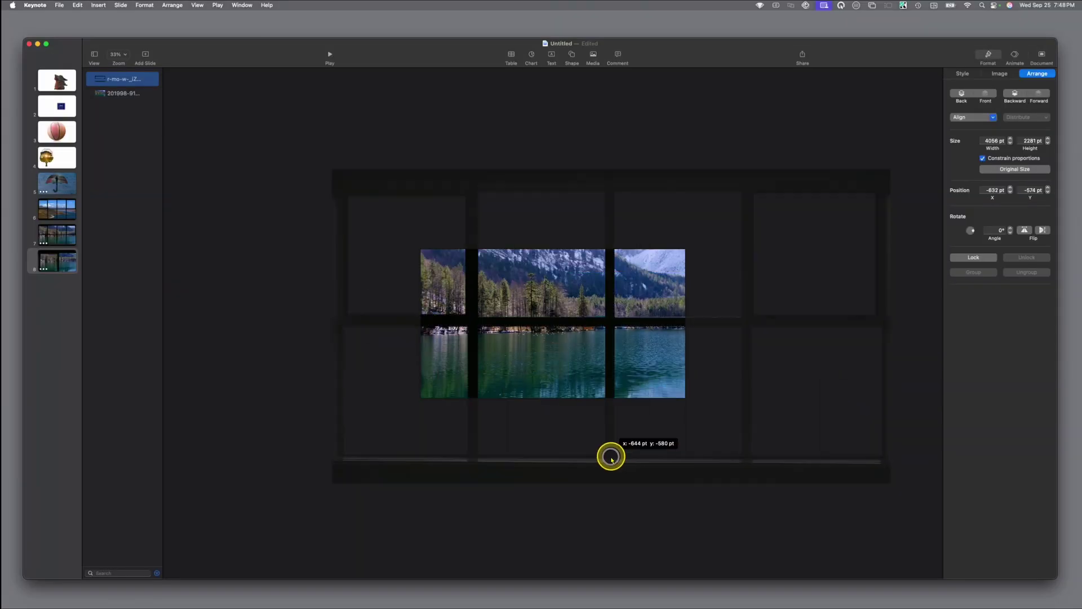
pyautogui.moveTo(611, 457); pyautogui.dragTo(487, 431)
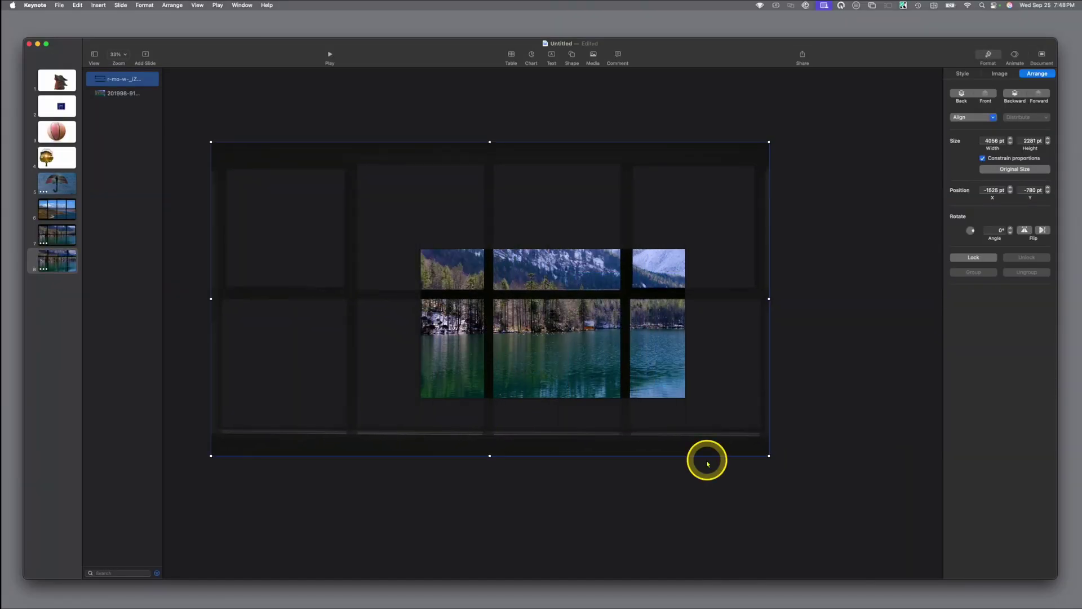
pyautogui.moveTo(770, 455); pyautogui.dragTo(976, 548)
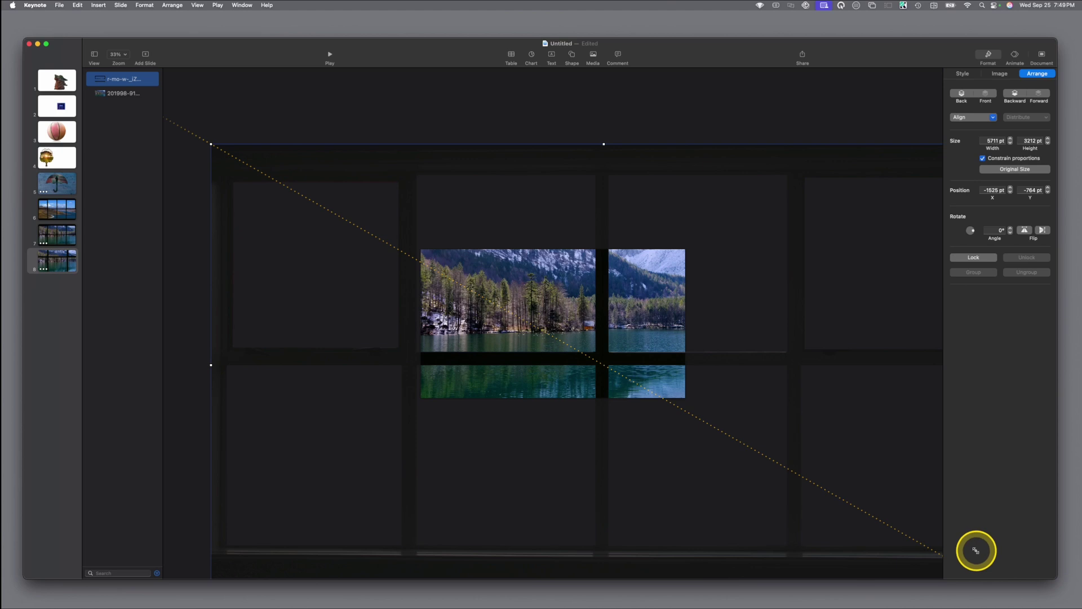
pyautogui.moveTo(791, 542); pyautogui.dragTo(620, 412)
pyautogui.moveTo(824, 456); pyautogui.dragTo(939, 536)
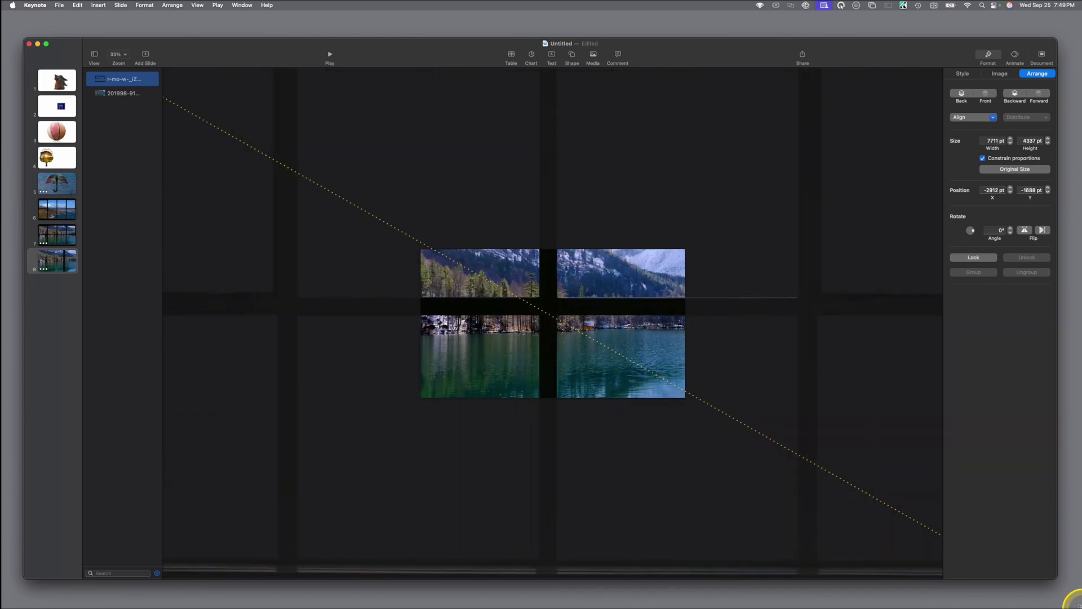
pyautogui.scroll(-3, 679, 399)
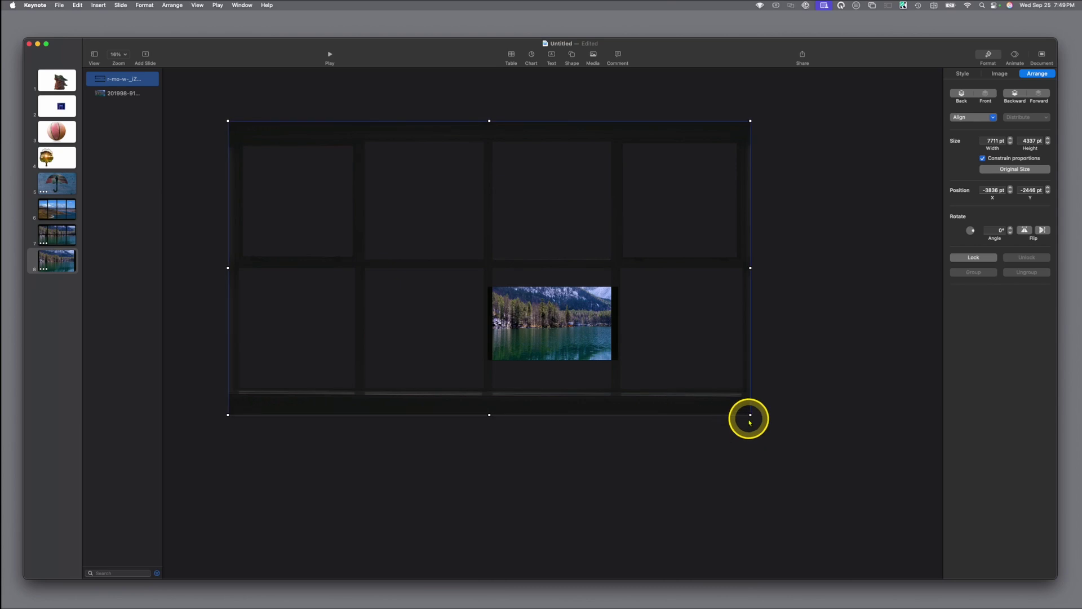
pyautogui.moveTo(752, 418); pyautogui.dragTo(616, 433)
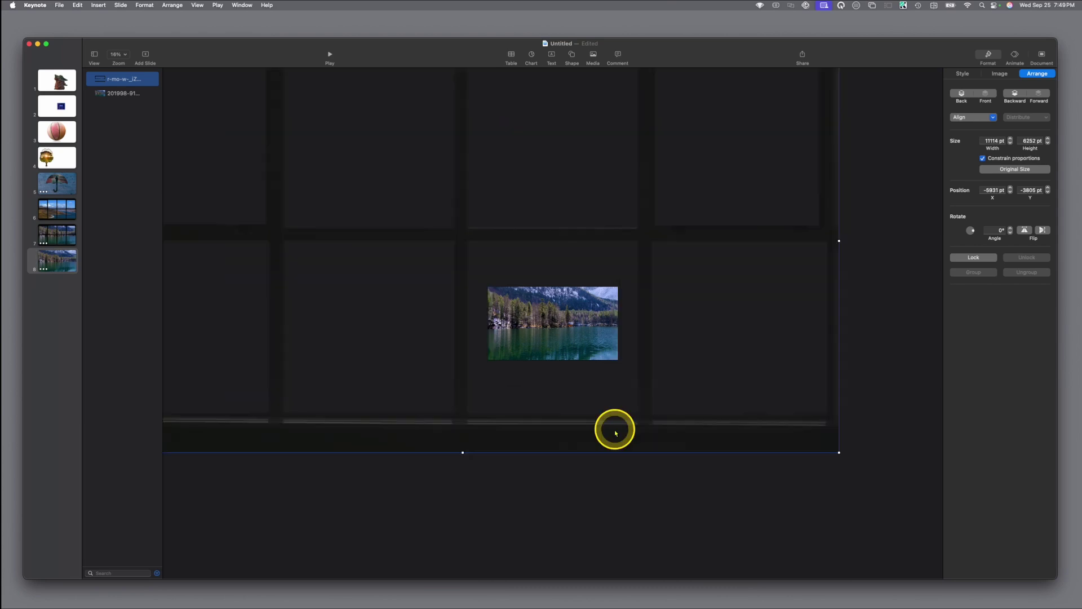
# Add a Magic Move transition to slide 7 and accept the notice explaining the effect
pyautogui.click(69, 240)
pyautogui.scroll(5, 512, 327)
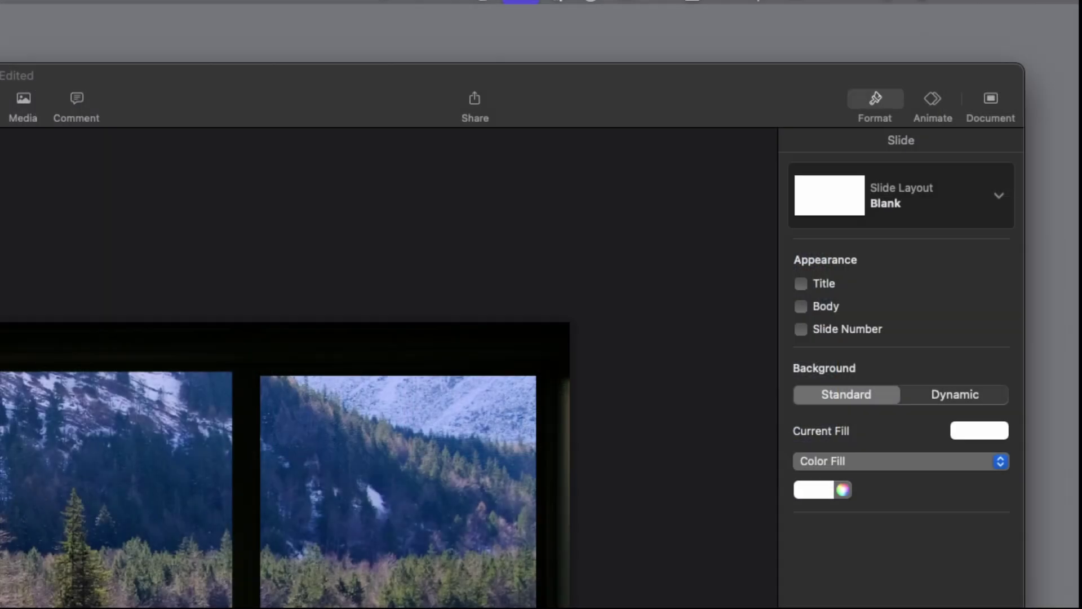
pyautogui.click(945, 114)
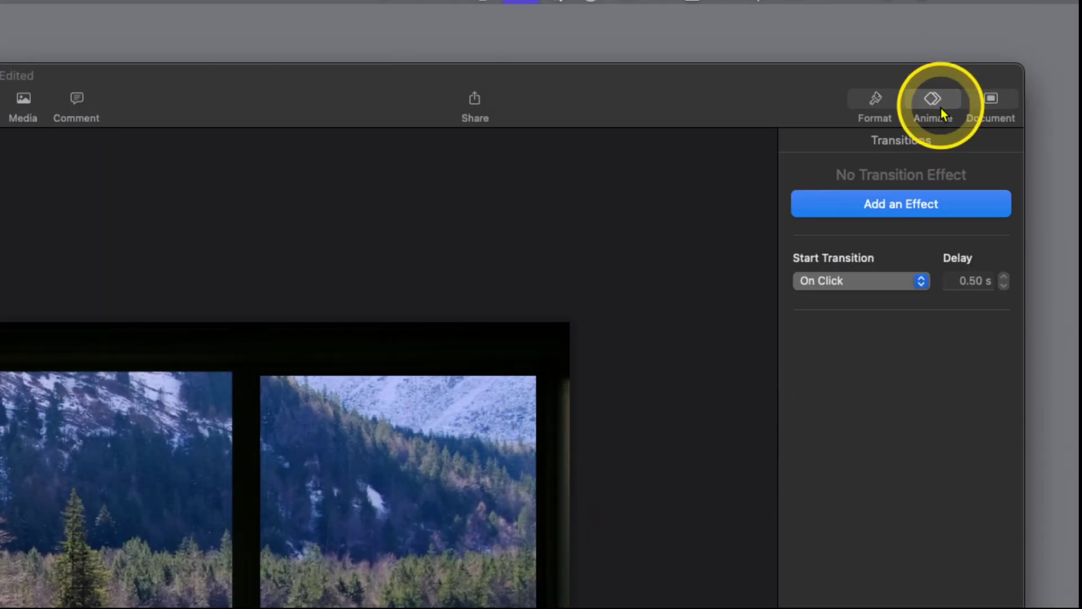
pyautogui.click(868, 204)
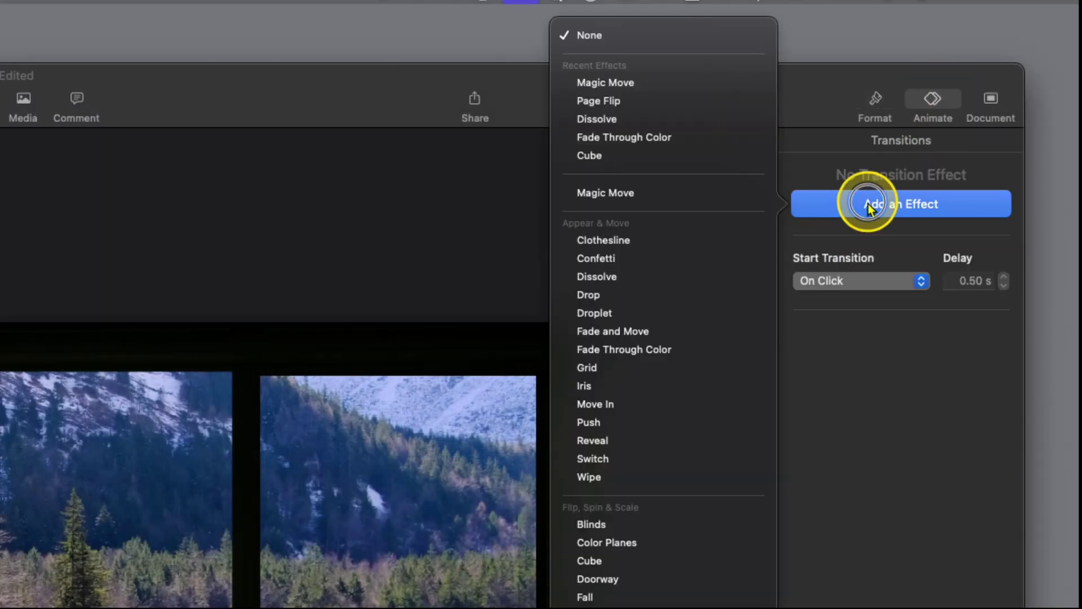
pyautogui.click(683, 198)
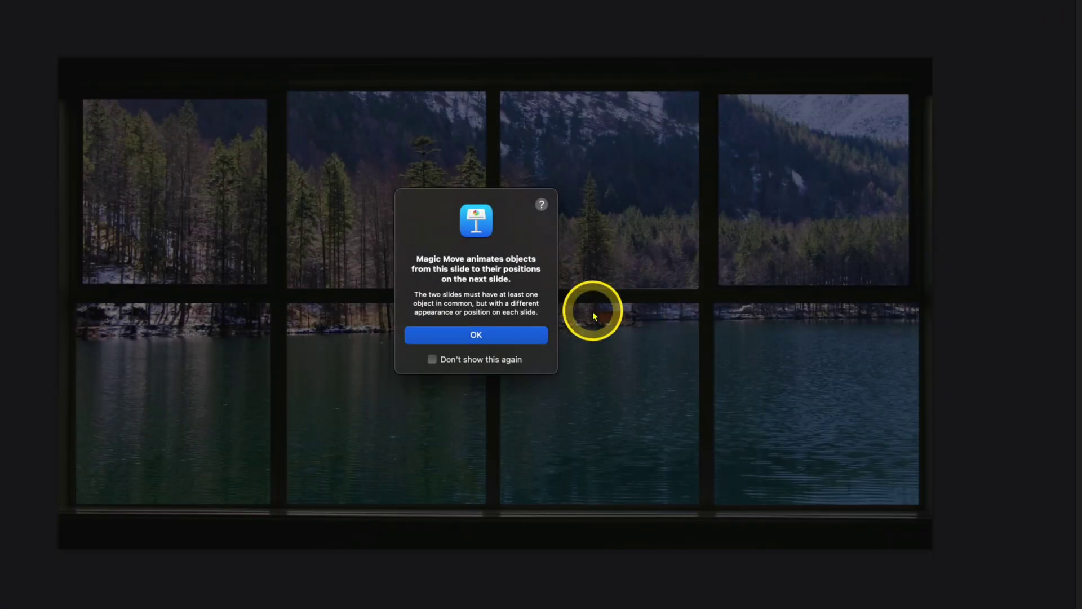
pyautogui.click(484, 330)
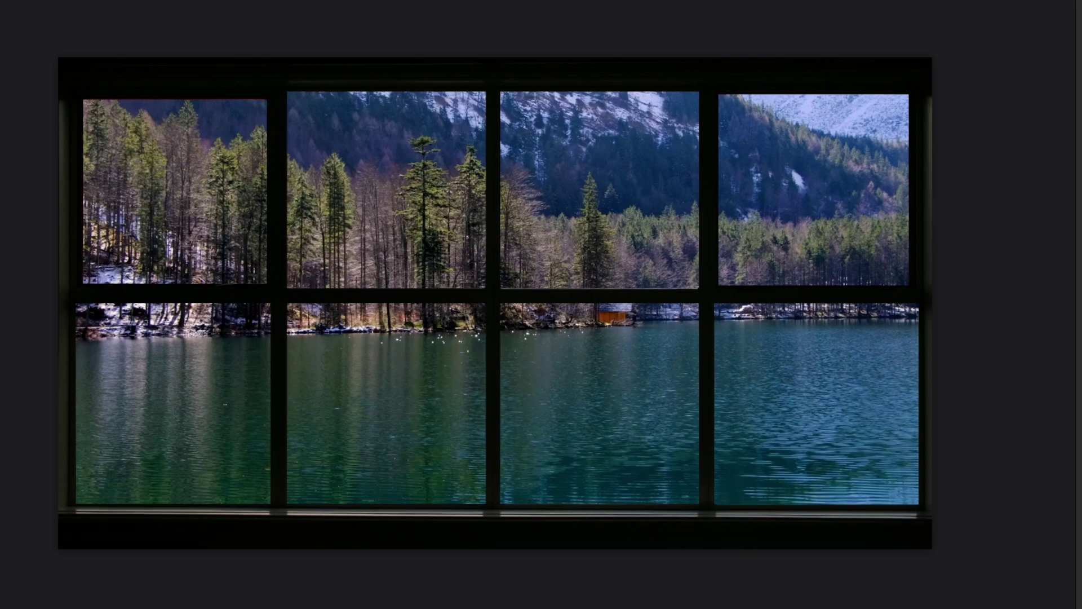
# Preview the Magic Move transition on slide 7 and start the slideshow from that slide
pyautogui.click(942, 212)
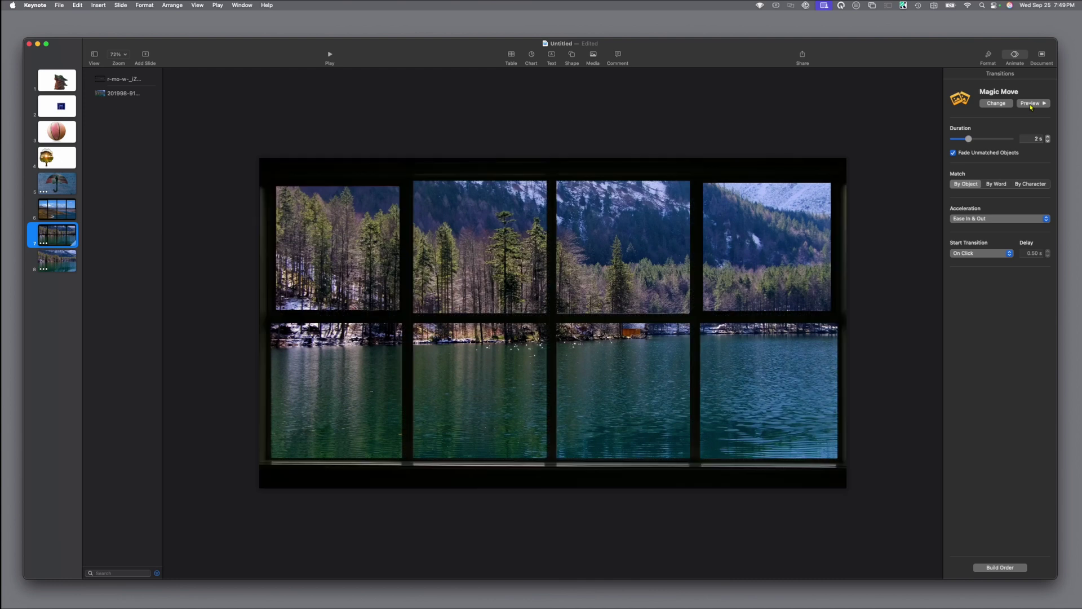
pyautogui.click(1031, 104)
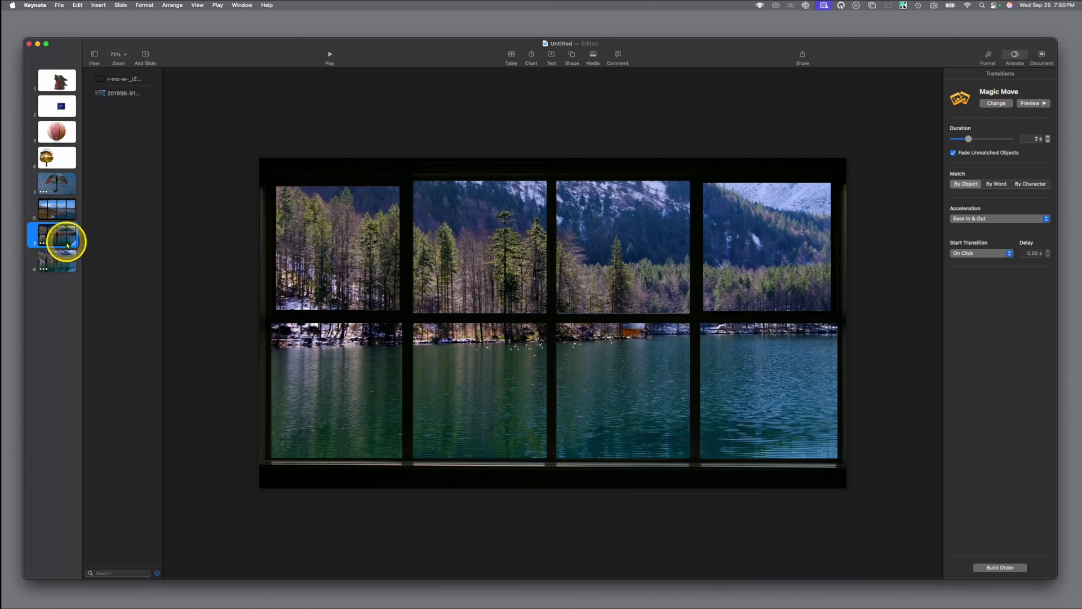
pyautogui.click(330, 54)
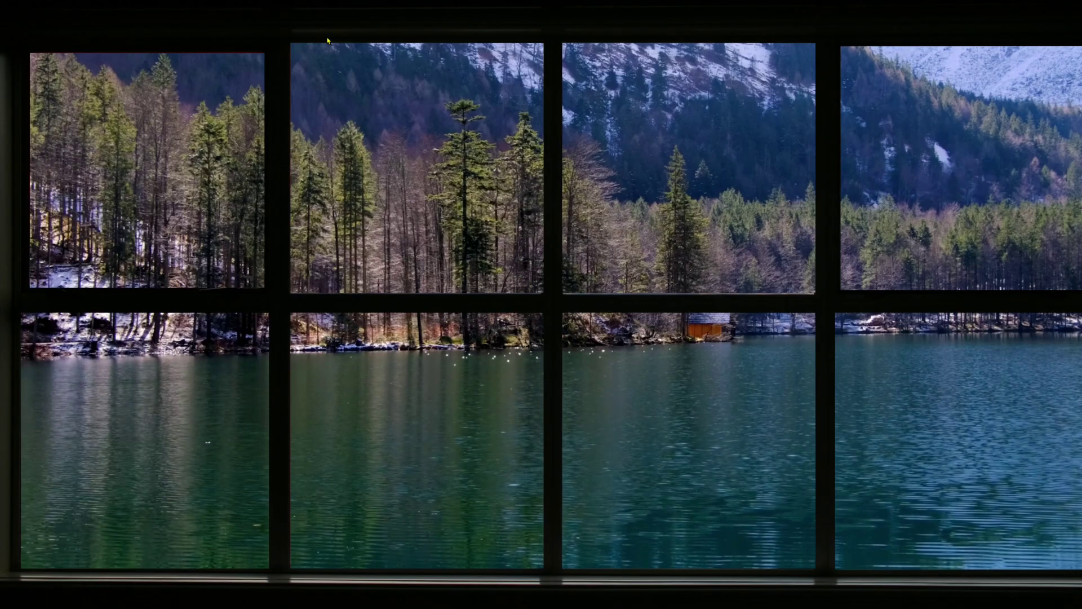